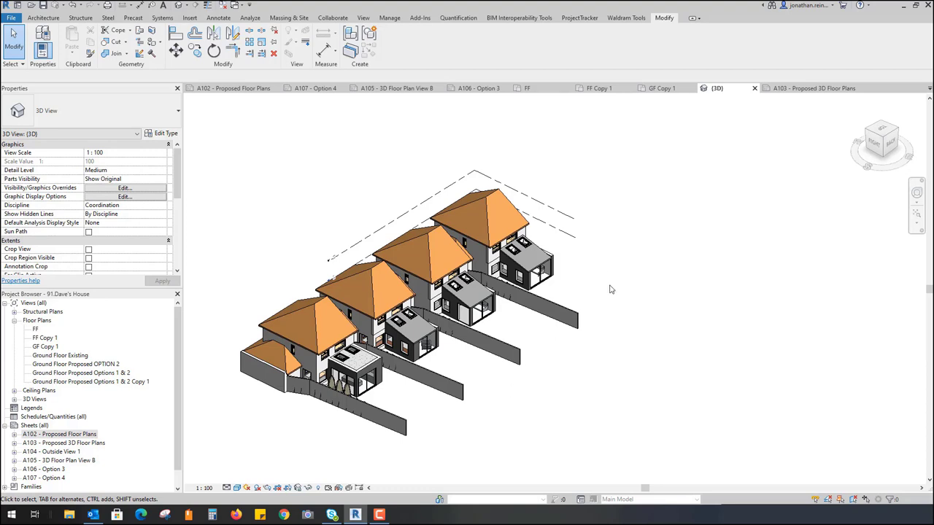
- Examine the front of the four houses in the 3D view, select the house group at the far end, and check the project's Design Options
middle_click_drag(447, 333, 547, 337, "shift")
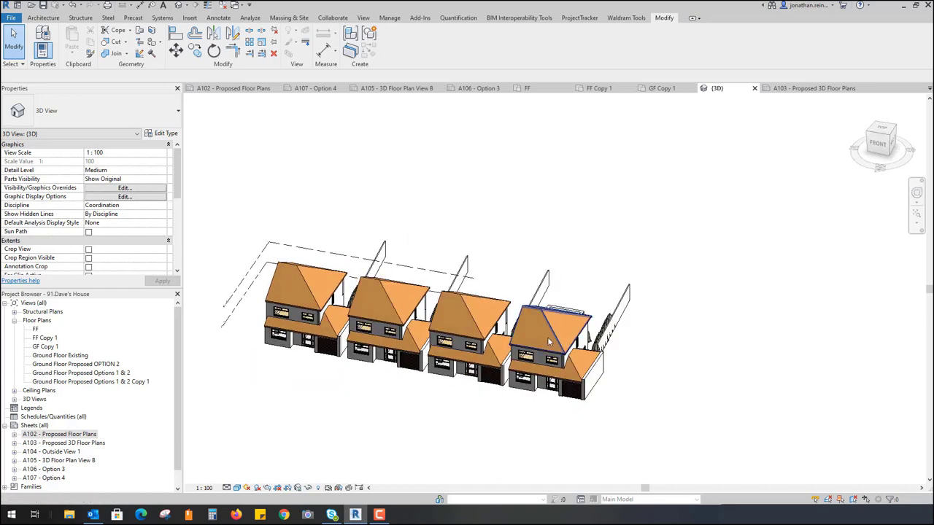
left_click(305, 289)
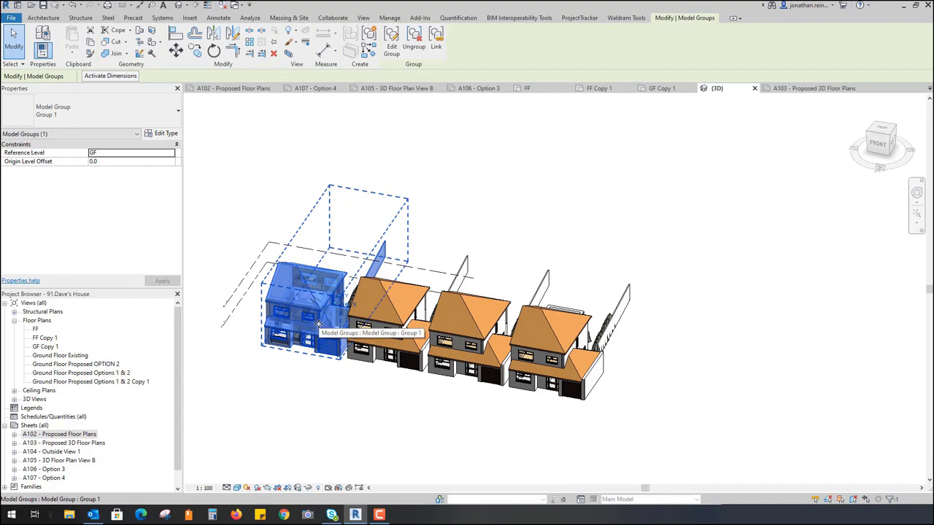
left_click(581, 502)
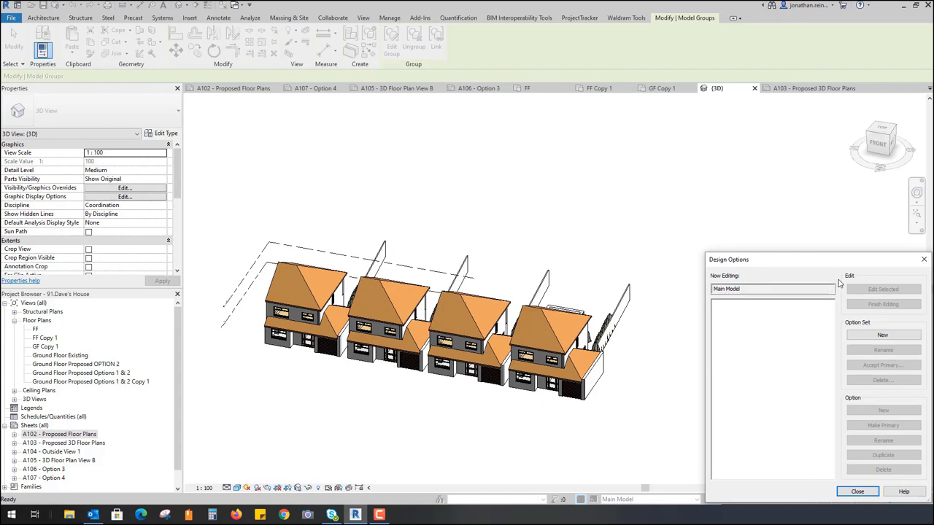
left_click(924, 262)
- Examine the end house's model group and its rear extension from the front and back of the row
middle_click_drag(288, 382, 289, 452, "shift")
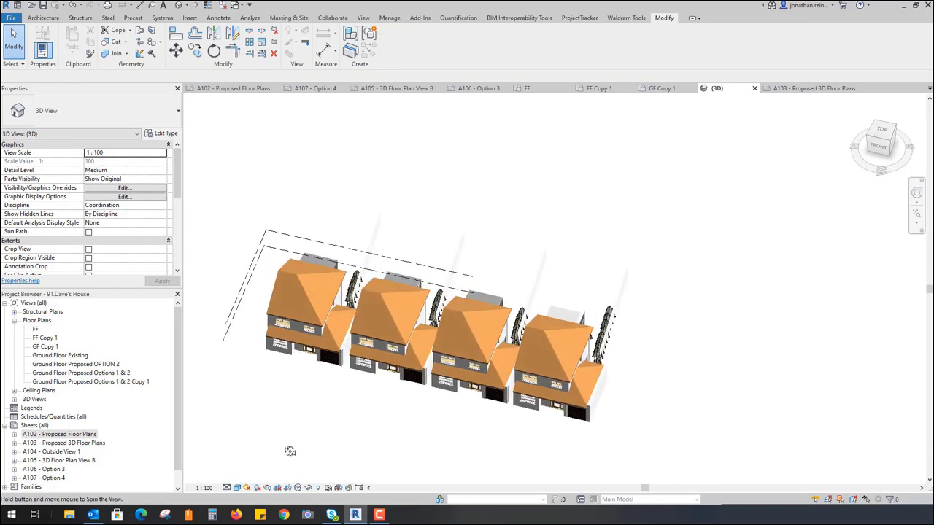
left_click(308, 301)
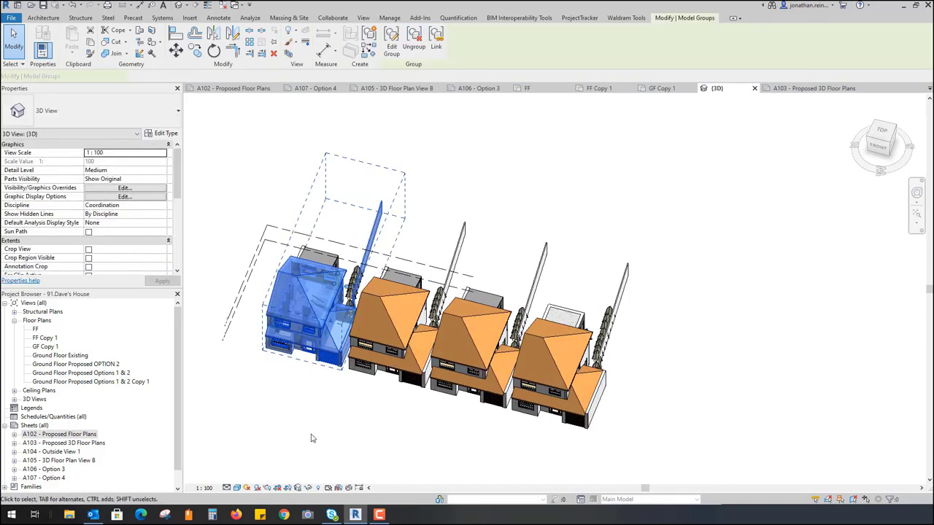
middle_click_drag(302, 430, 307, 398, "shift")
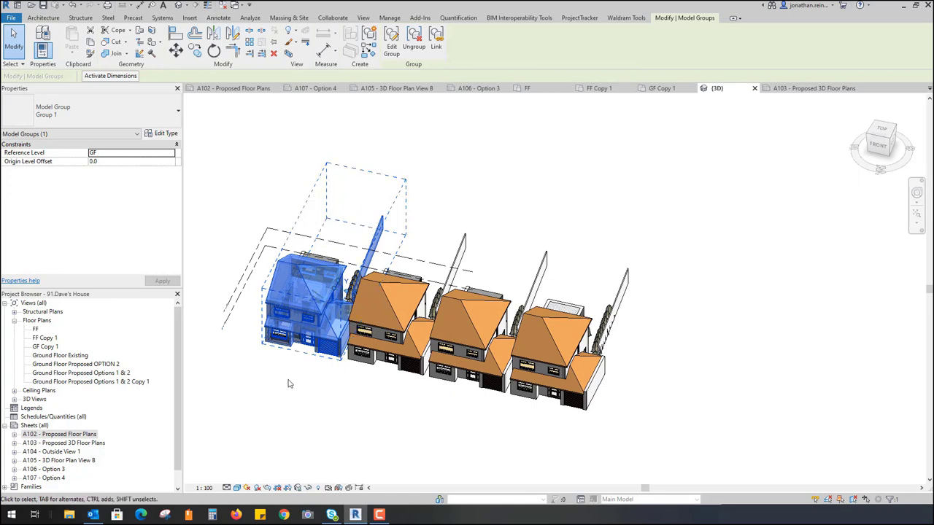
middle_click_drag(705, 244, 343, 261, "shift")
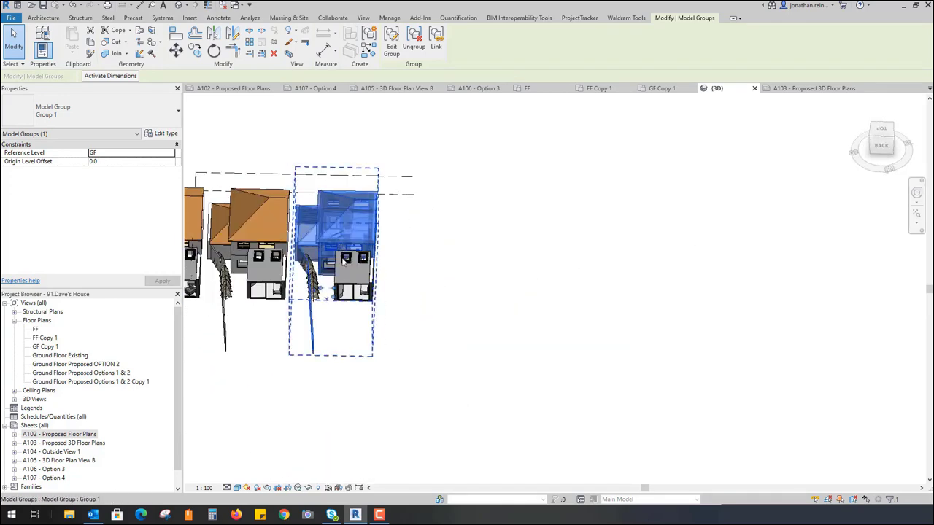
scroll(343, 262, "up", 5)
scroll(343, 263, "down", 8)
middle_click_drag(448, 282, 464, 368, "shift")
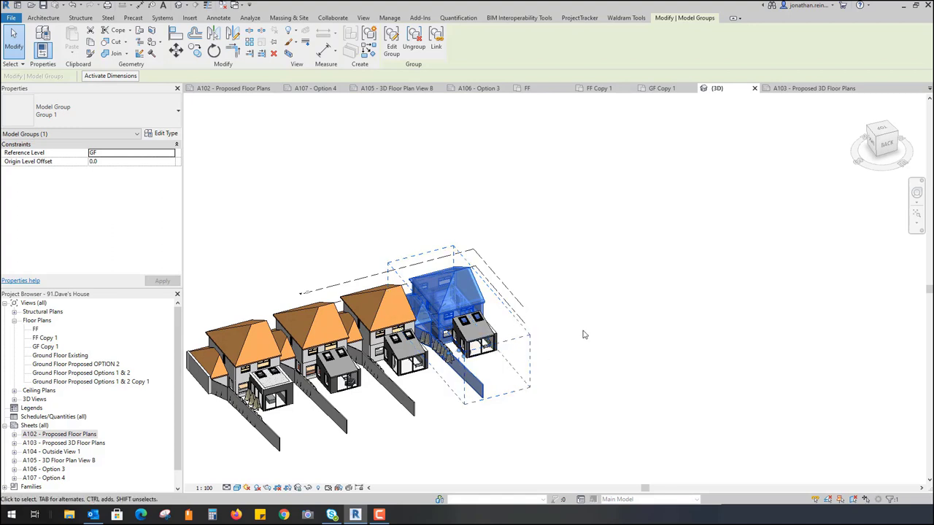
left_click(610, 325)
scroll(102, 399, "down", 1)
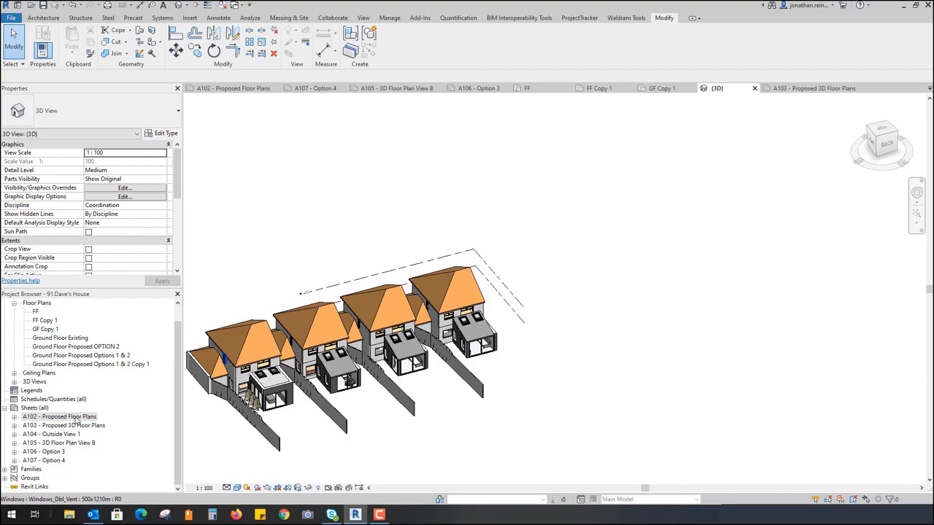
- Open sheet A102 - Proposed Floor Plans and examine the kitchen, island, wall and courtyard layouts of Options 1, 2 and 3
double_click(75, 418)
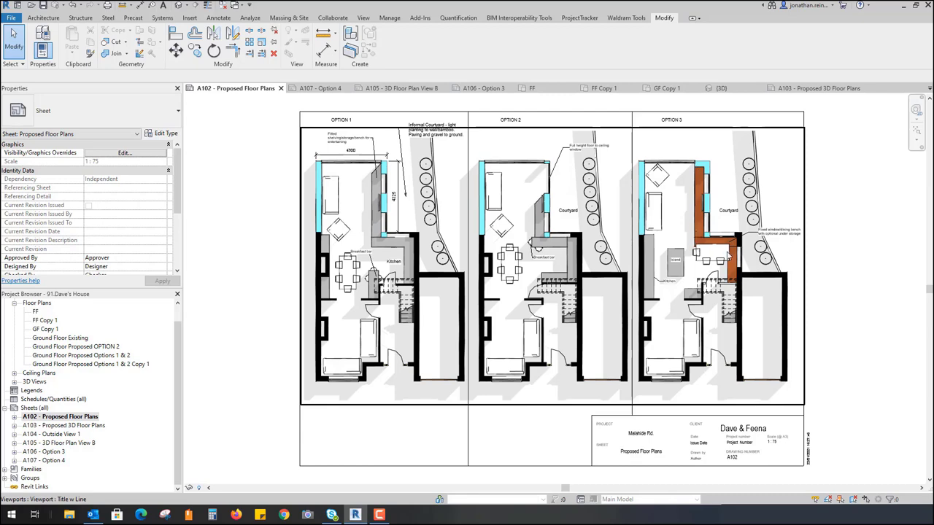
scroll(728, 254, "up", 5)
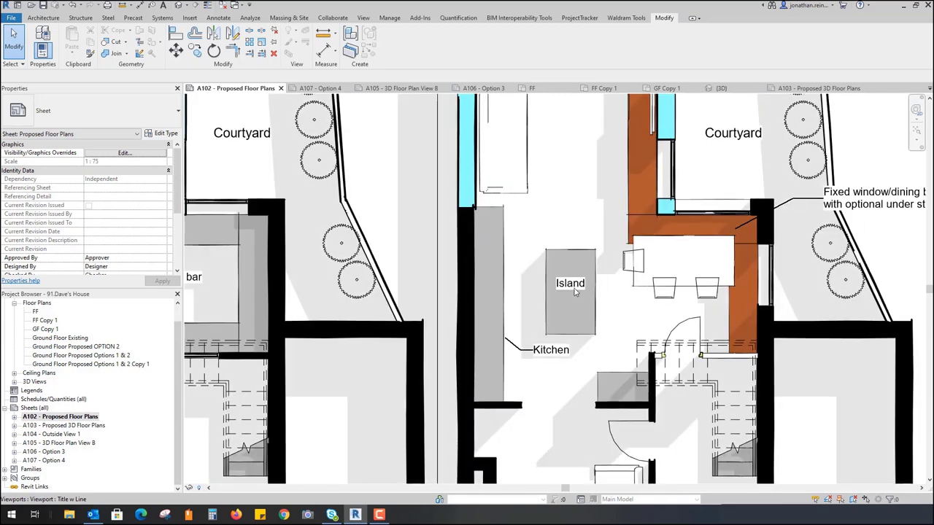
scroll(554, 280, "down", 5)
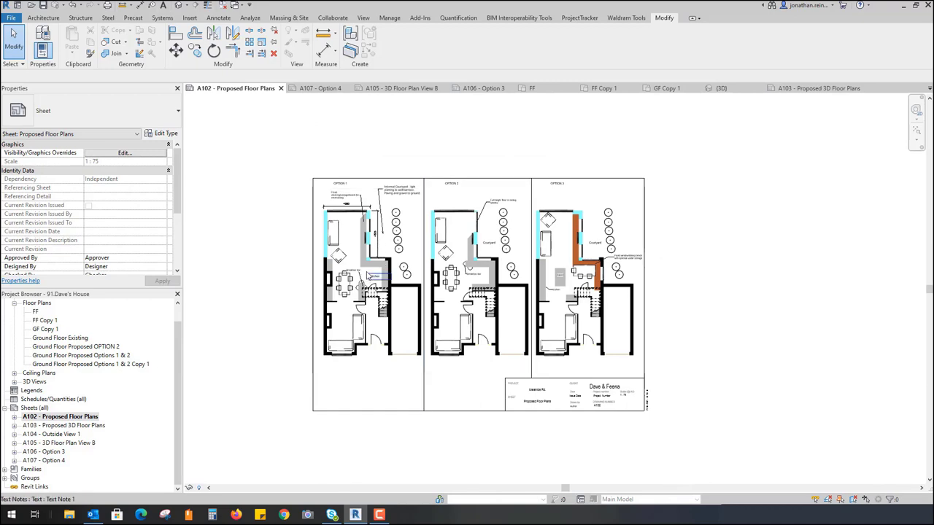
scroll(367, 276, "up", 2)
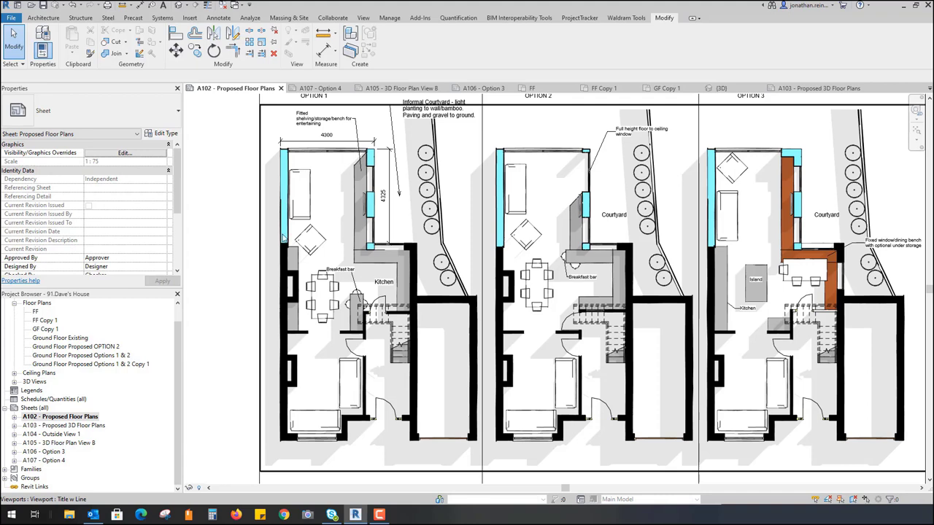
scroll(268, 210, "up", 5)
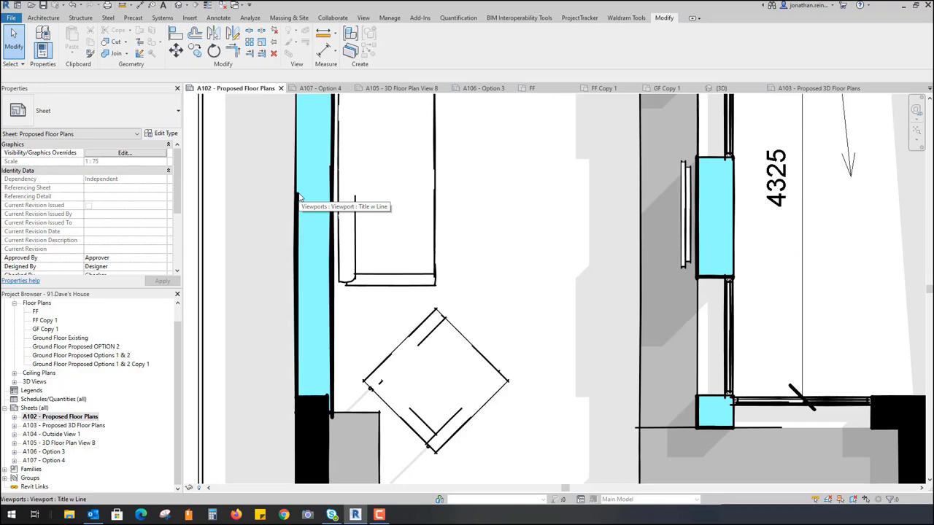
scroll(502, 262, "down", 3)
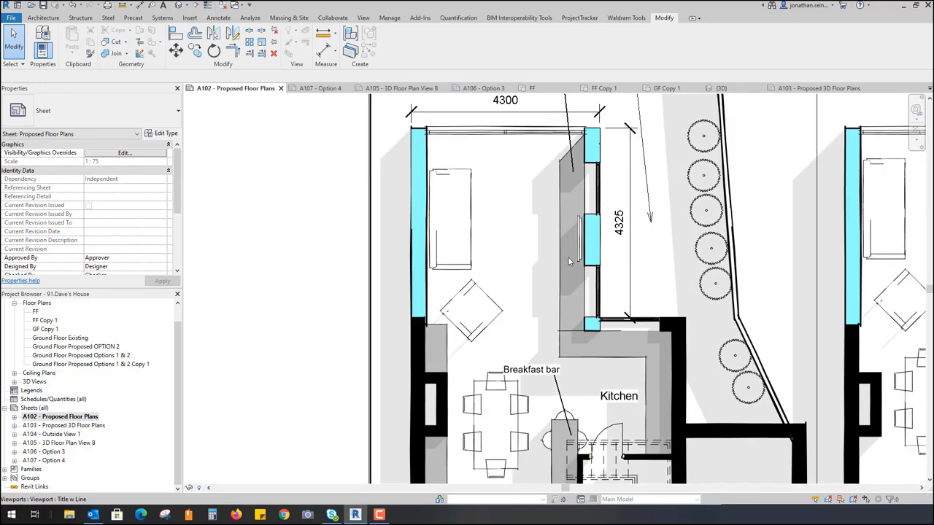
scroll(570, 262, "down", 2)
middle_click_drag(675, 213, 463, 214)
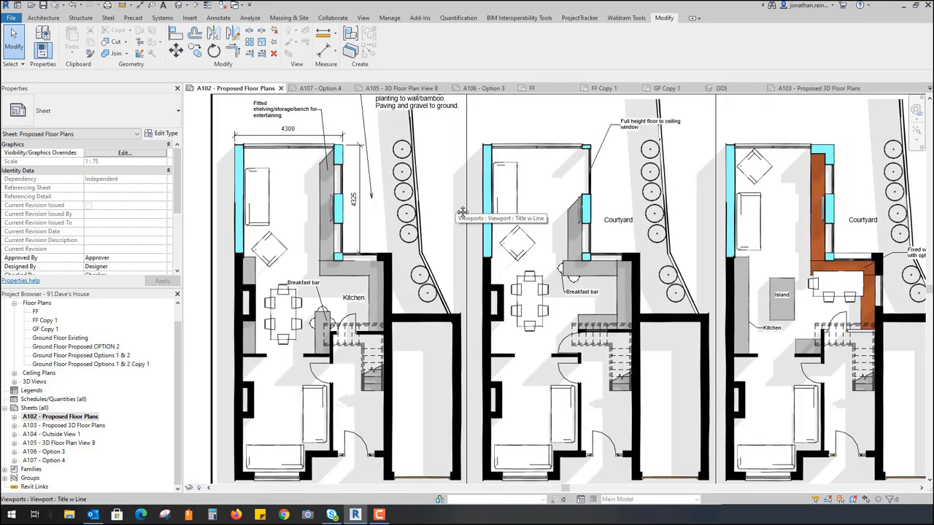
scroll(392, 297, "down", 3)
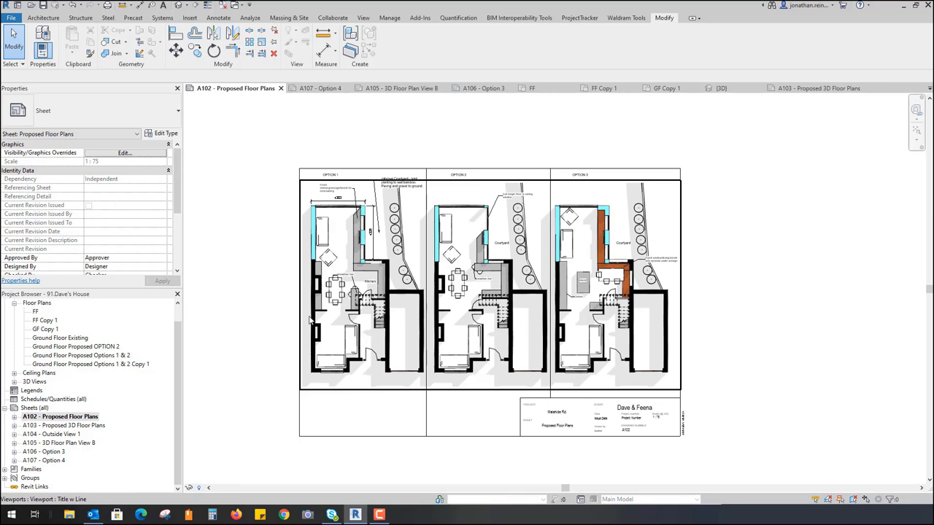
- Activate the Ground Floor OPTIONS 3D viewport on sheet A103 - Proposed 3D Floor Plans and turn its section box off and on again
double_click(90, 427)
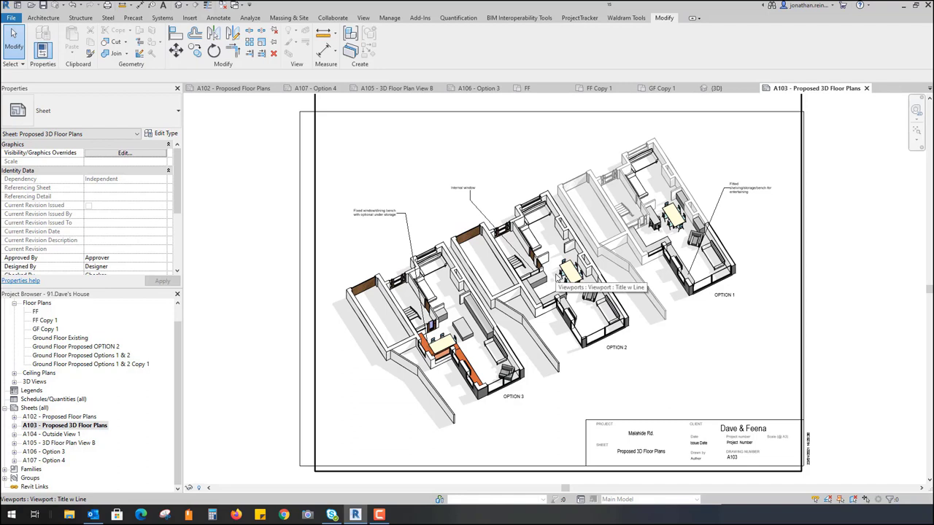
double_click(438, 212)
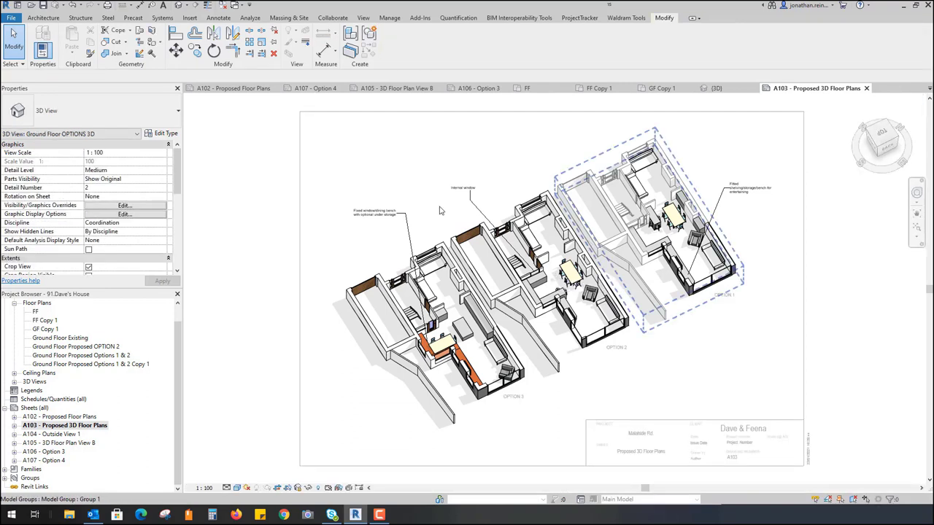
scroll(117, 212, "down", 3)
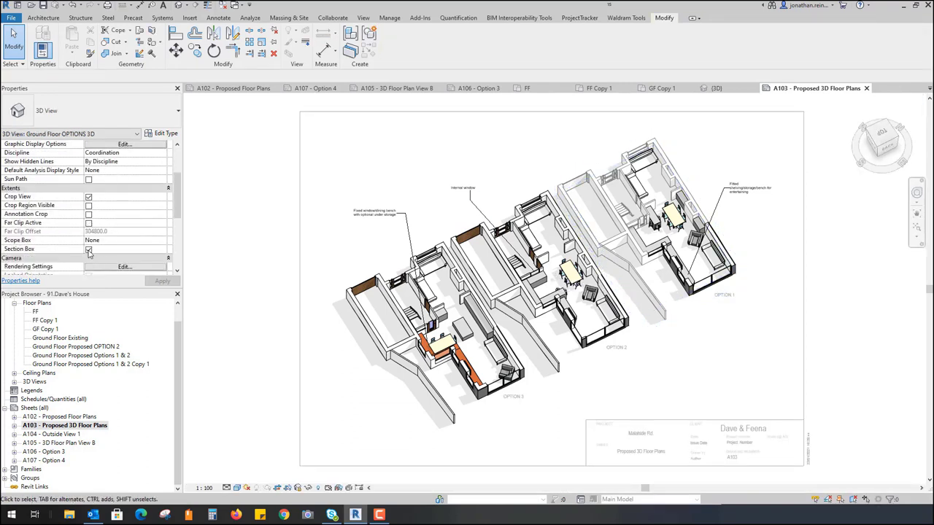
left_click(88, 250)
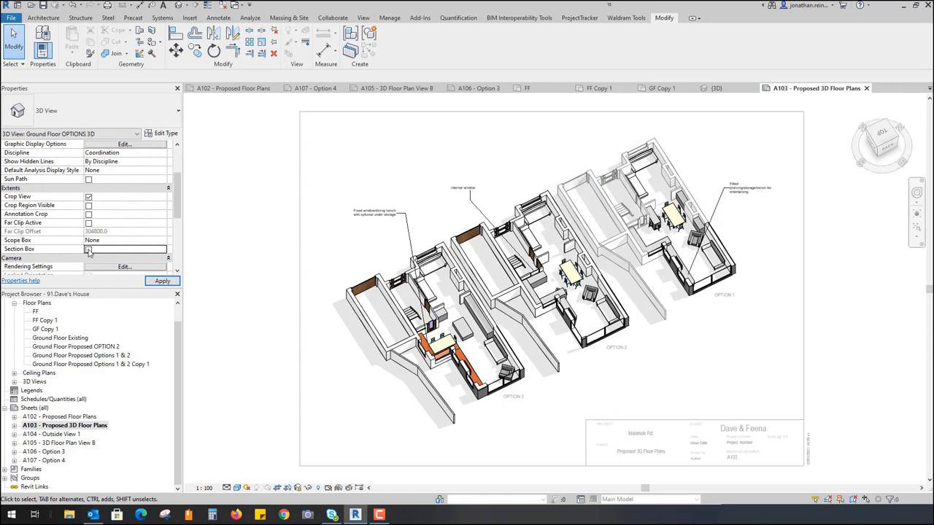
left_click(163, 281)
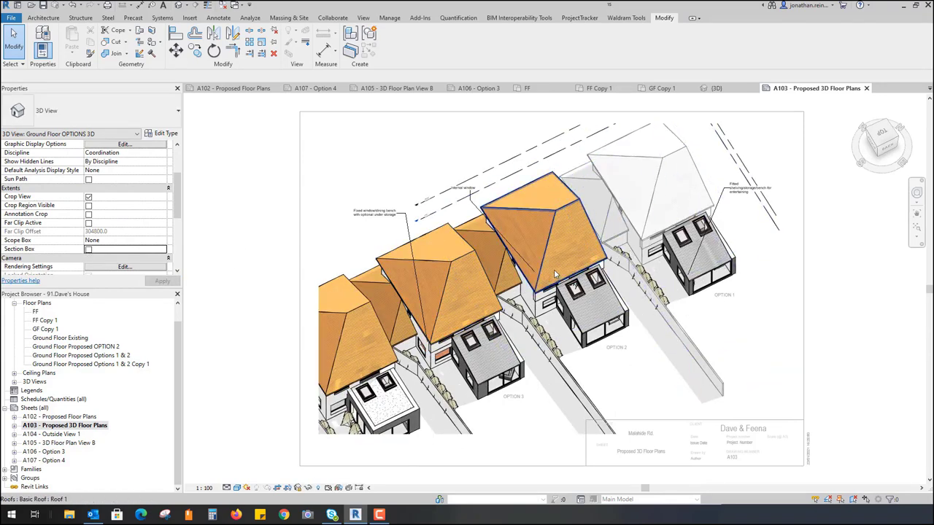
left_click(88, 250)
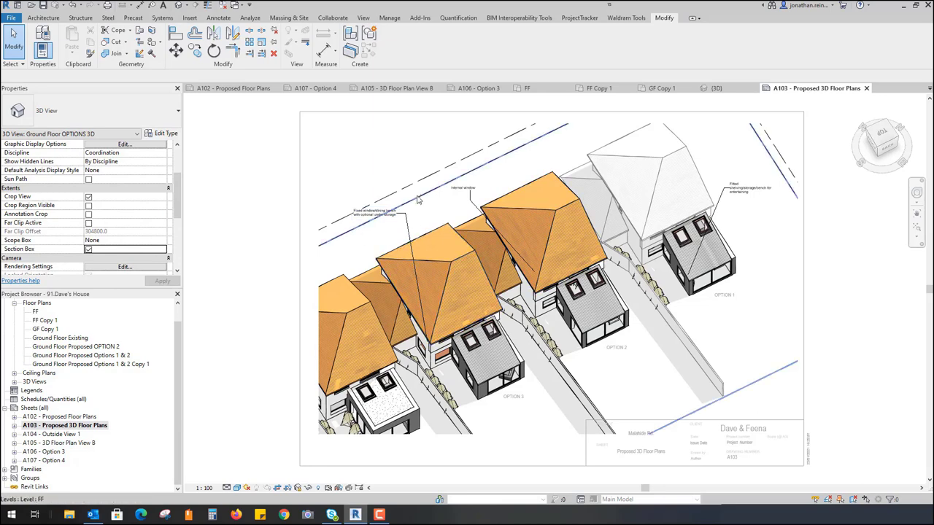
- Reveal the hidden section box, lower its top to cut through the ground floor, and pull both ends in around the three options
left_click(319, 491)
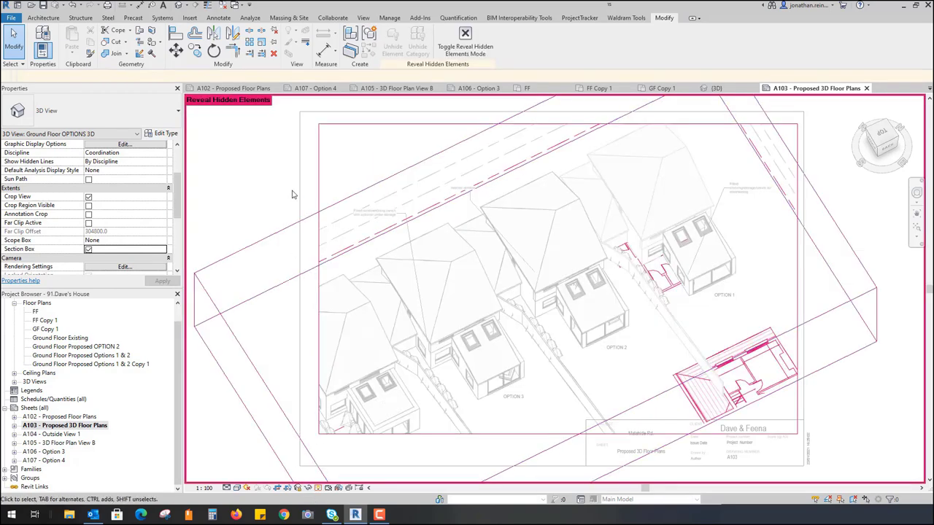
left_click(368, 193)
left_click_drag(537, 291, 536, 326)
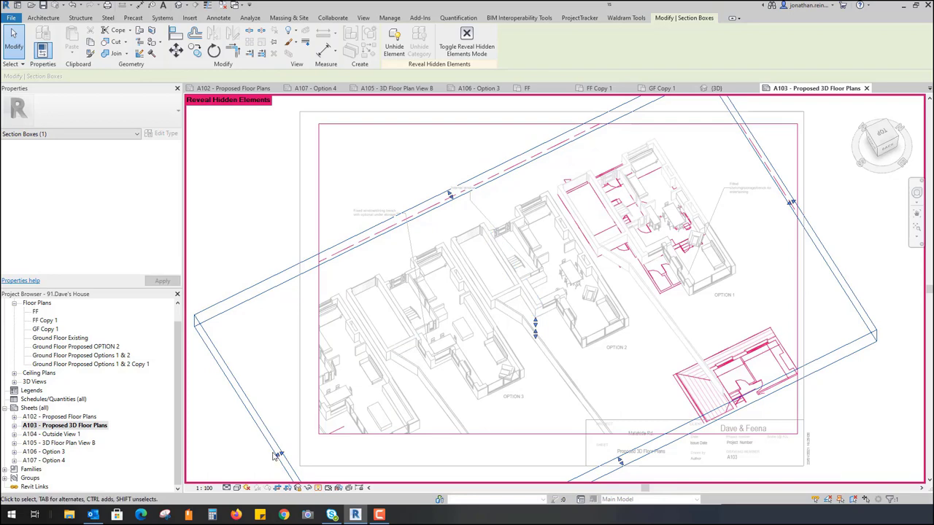
left_click_drag(279, 456, 406, 398)
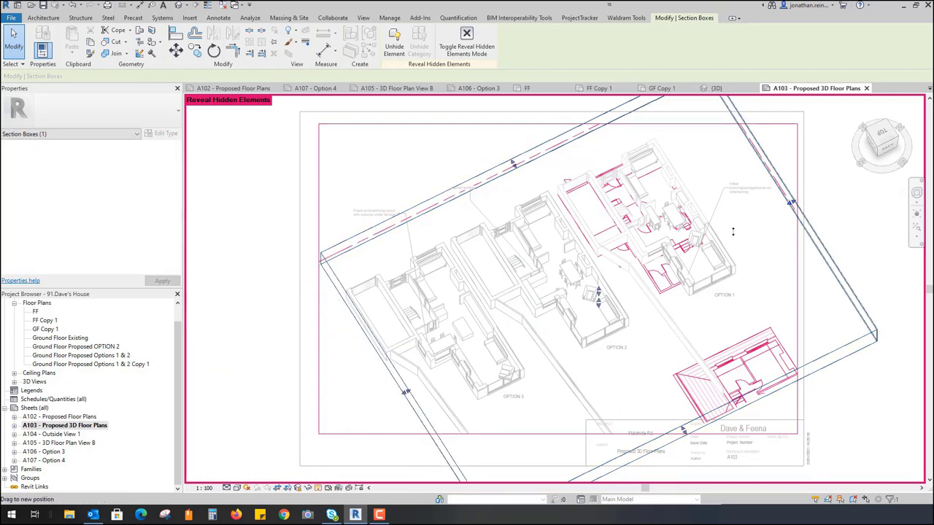
left_click_drag(792, 202, 722, 236)
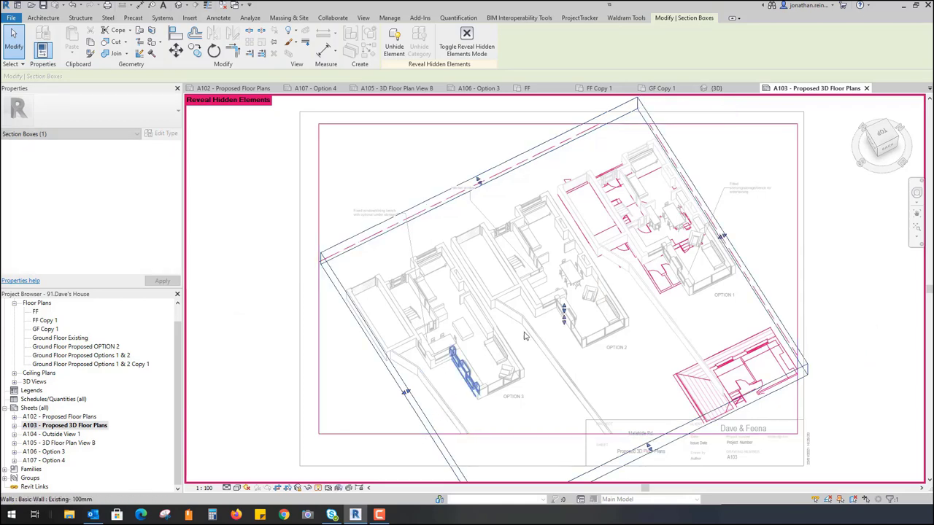
left_click(320, 487)
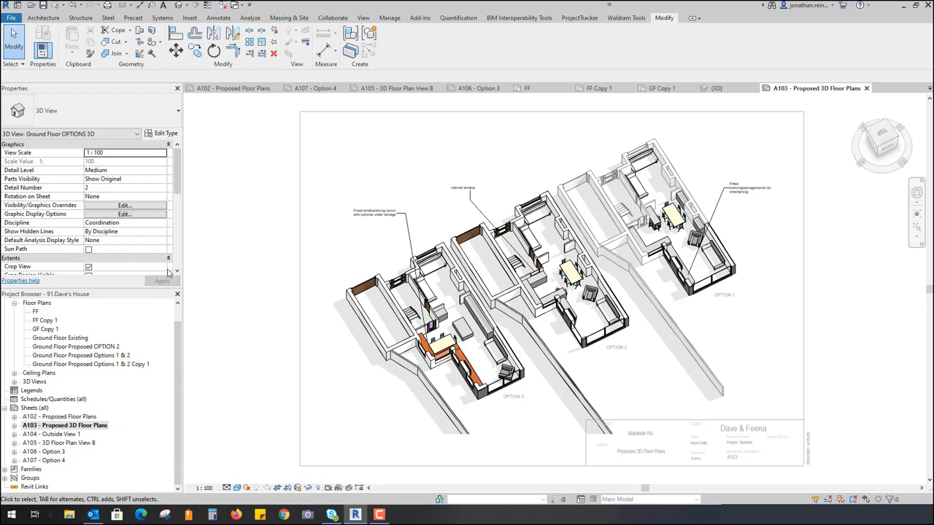
- Unhide the section box in the Ground Floor OPTIONS 3D view and leave the reveal hidden elements mode
scroll(86, 232, "down", 2)
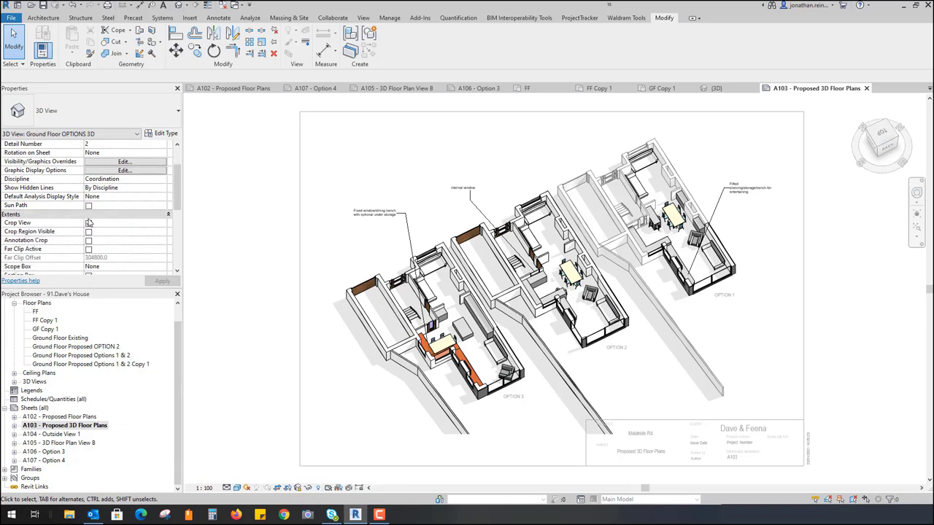
scroll(93, 231, "down", 3)
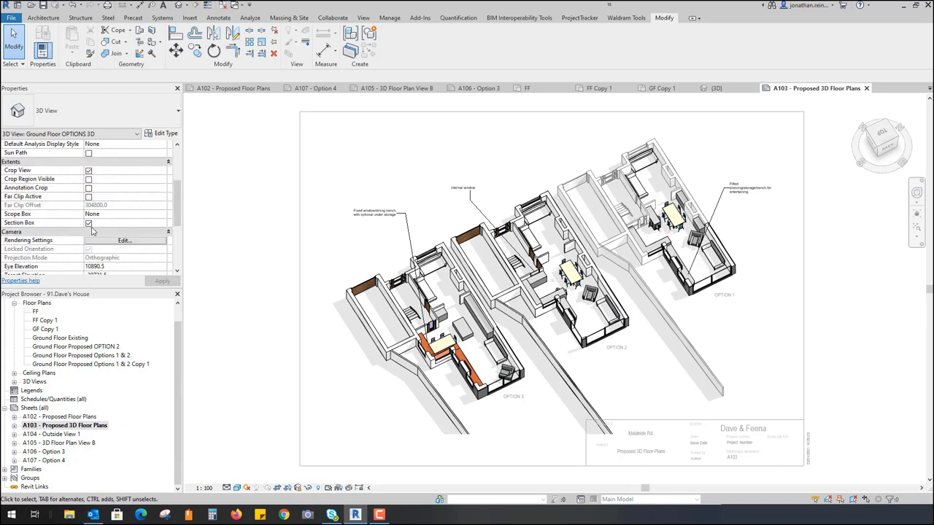
left_click(318, 487)
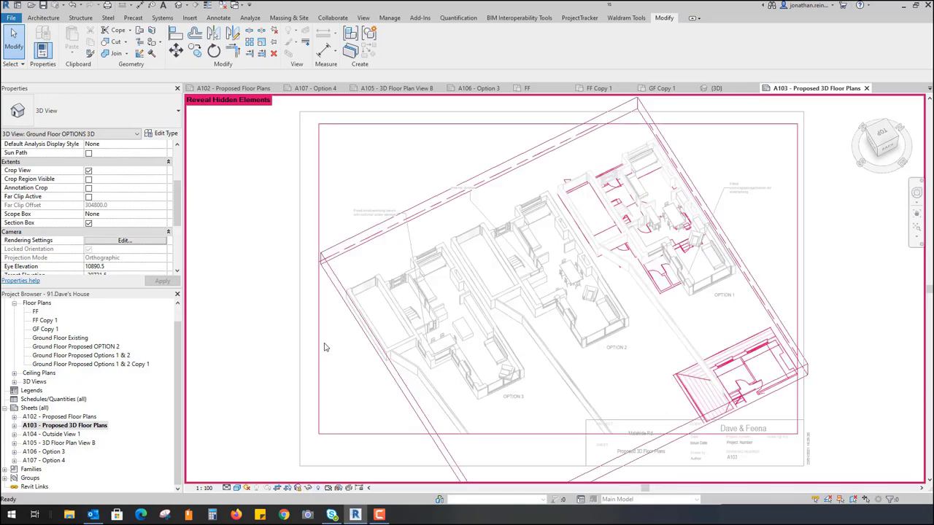
left_click(346, 293)
left_click(398, 46)
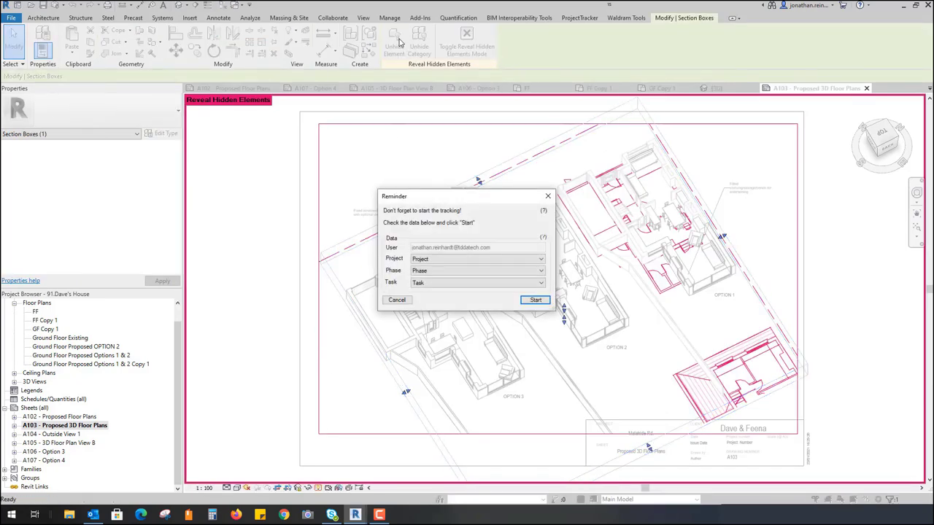
left_click(398, 300)
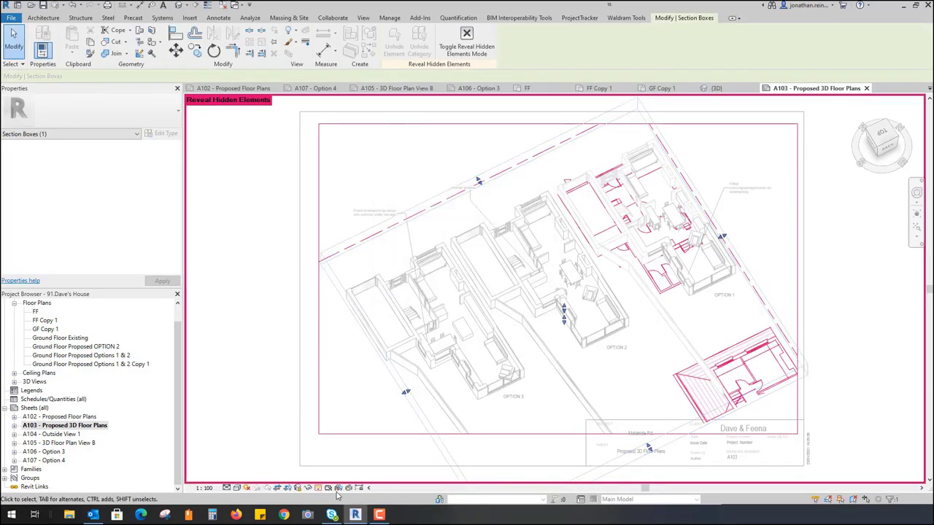
left_click(318, 488)
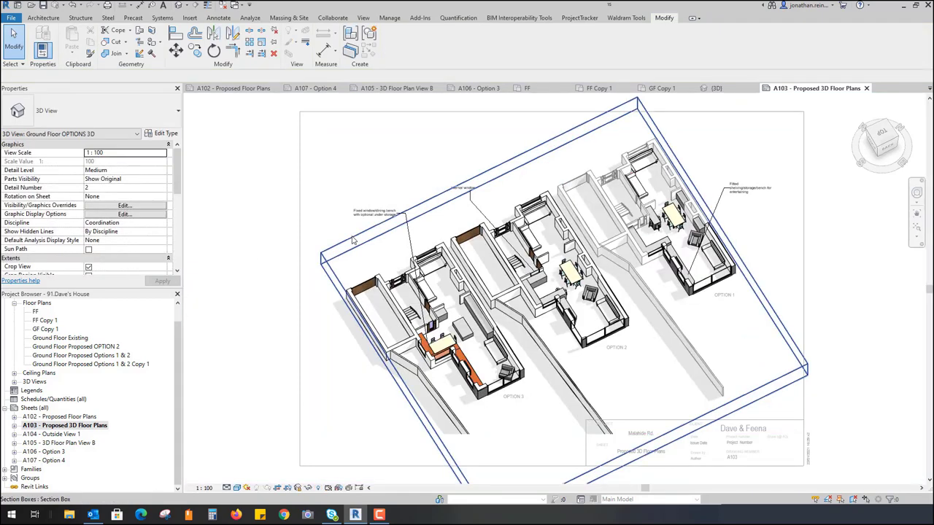
left_click(601, 123)
key("Escape")
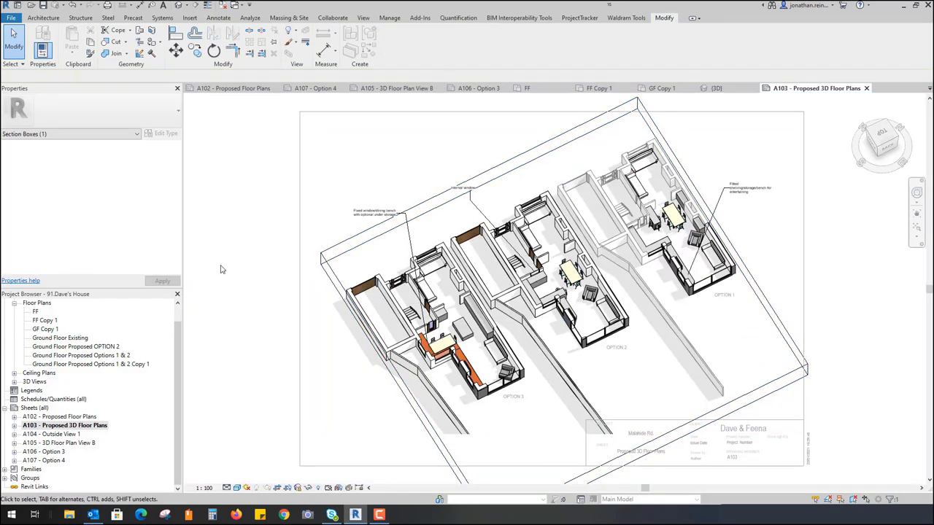
- Hide the section box in the Ground Floor OPTIONS 3D view and deactivate the viewport
left_click(436, 211)
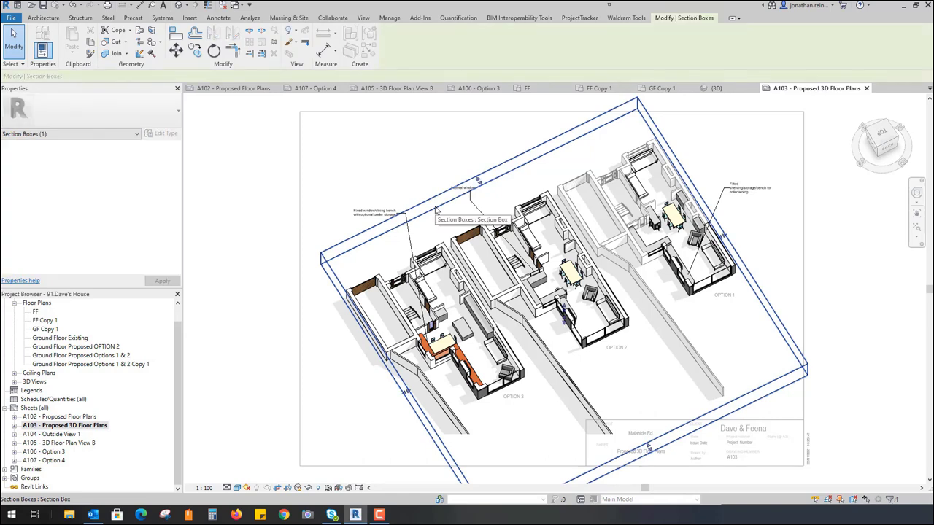
key("Escape")
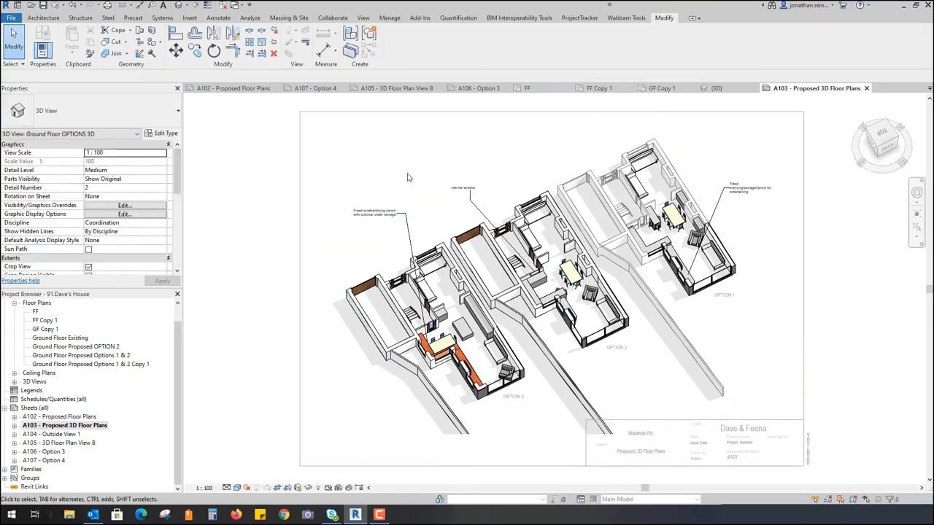
double_click(251, 202)
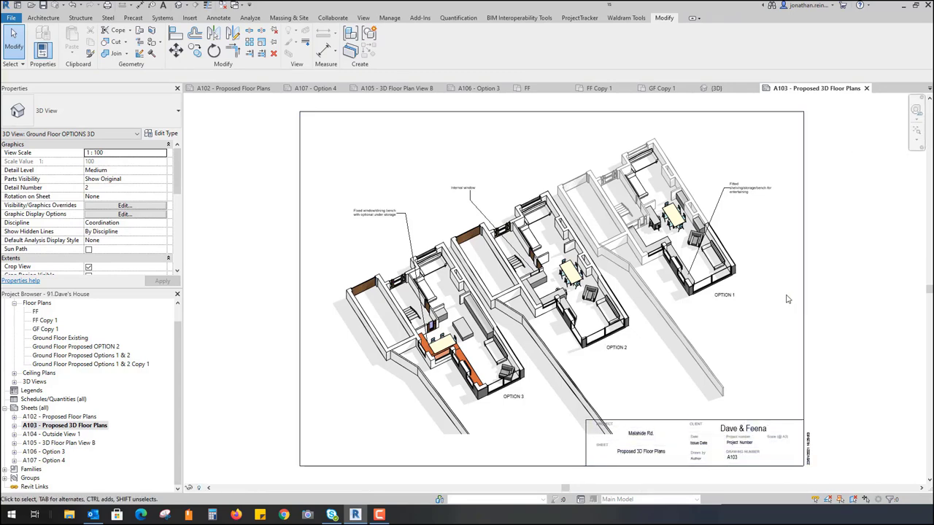
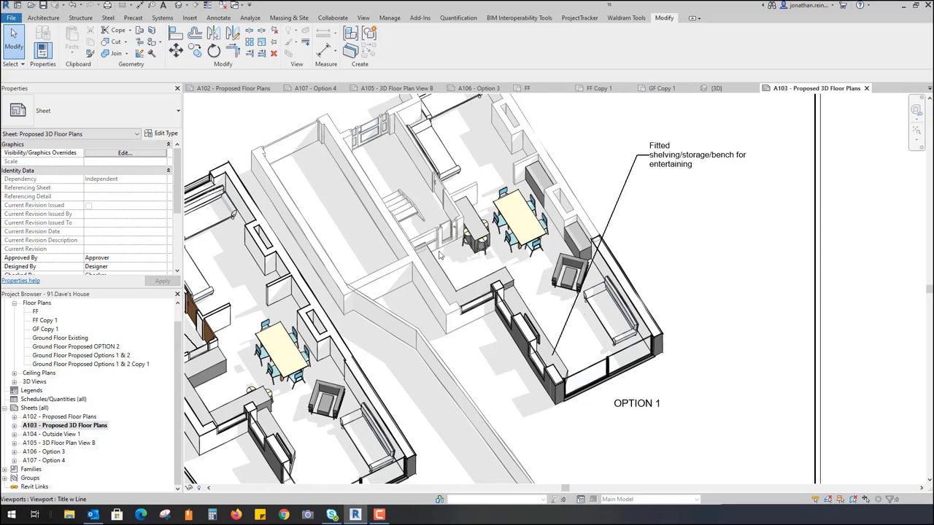
- Examine the Option 1 3D floor plan on sheet A103, including its kitchen, dining table, storage units and seating
scroll(446, 199, "down", 2)
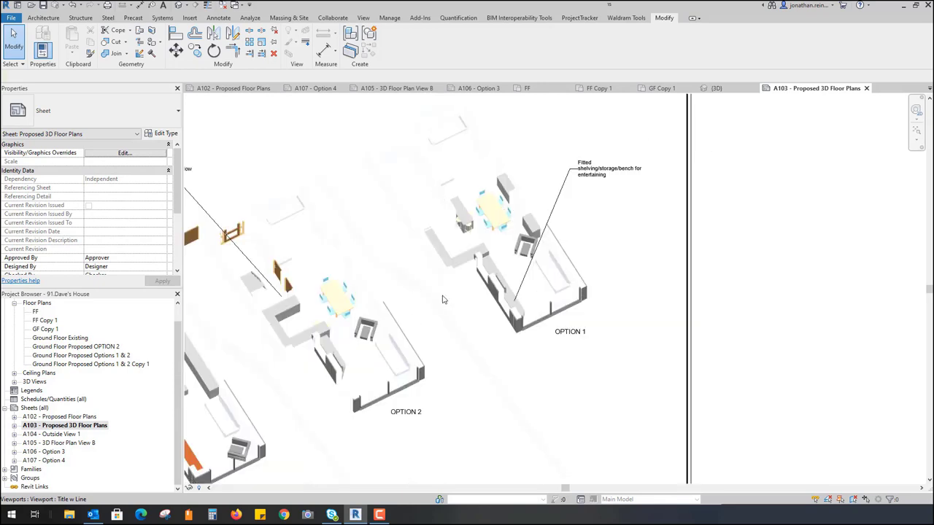
middle_click_drag(446, 199, 469, 196)
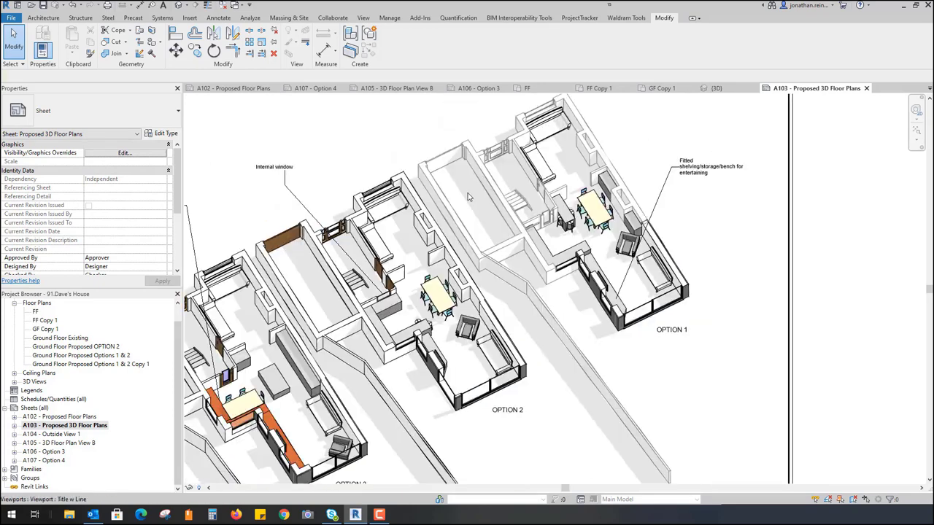
scroll(642, 178, "up", 3)
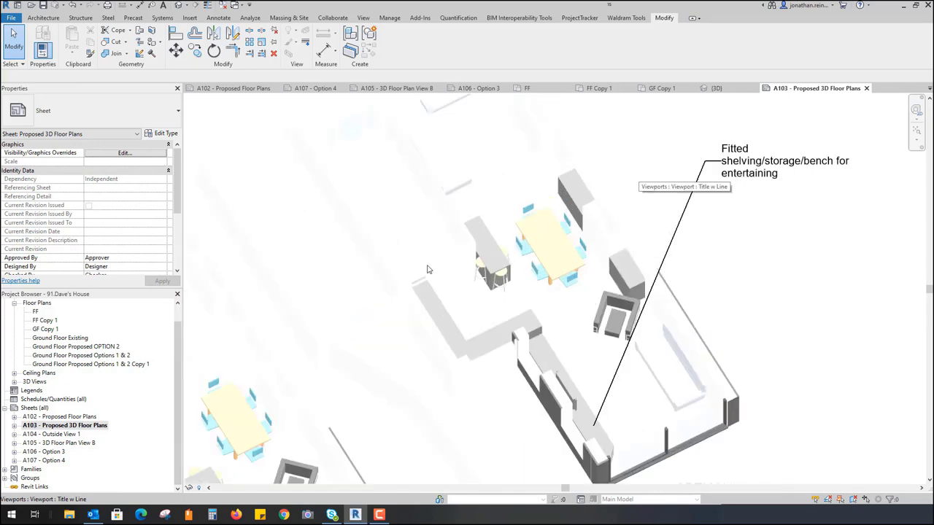
scroll(343, 249, "down", 2)
scroll(540, 270, "up", 5)
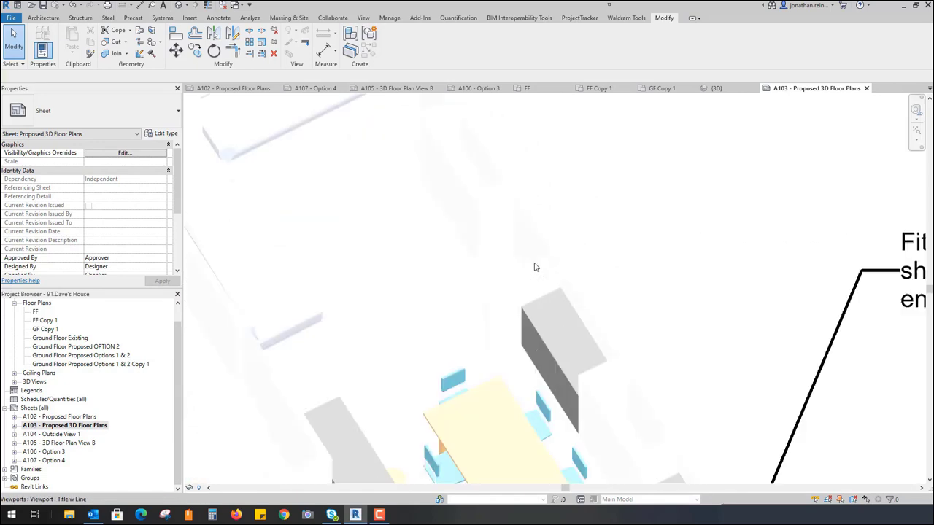
middle_click_drag(482, 191, 482, 192)
scroll(482, 191, "down", 3)
scroll(577, 334, "up", 4)
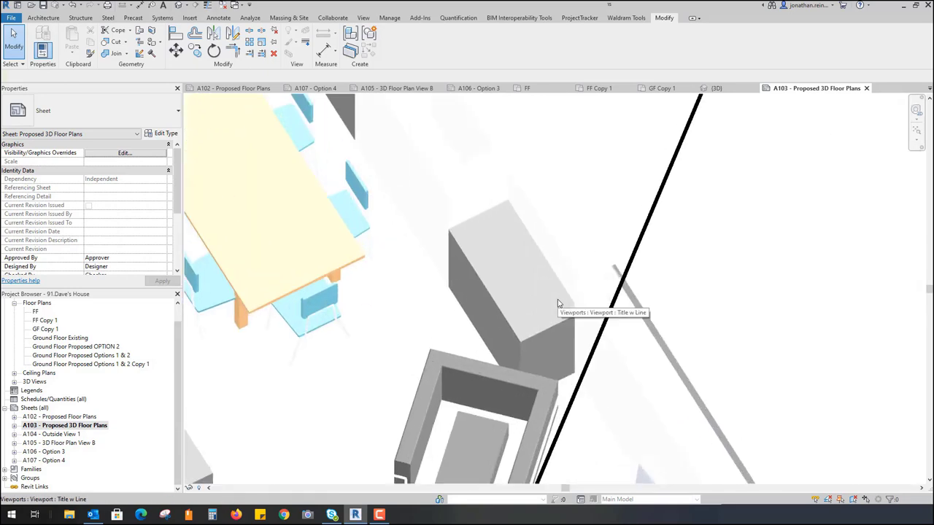
scroll(527, 257, "down", 5)
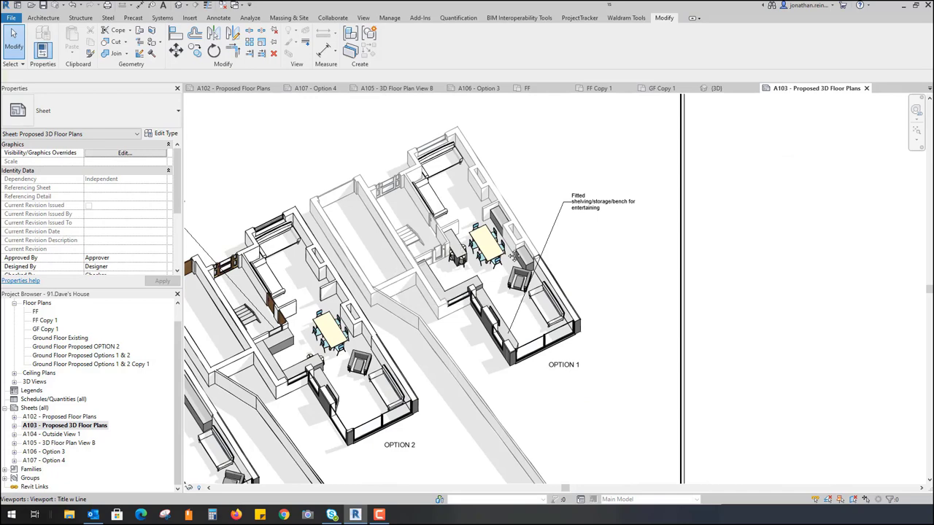
- Activate the Ground Floor OPTIONS 3D viewport, review its 3D SKETCH view template settings, and return to the sheet
middle_click_drag(464, 248, 528, 254)
left_click(528, 249)
double_click(528, 250)
scroll(101, 199, "down", 8)
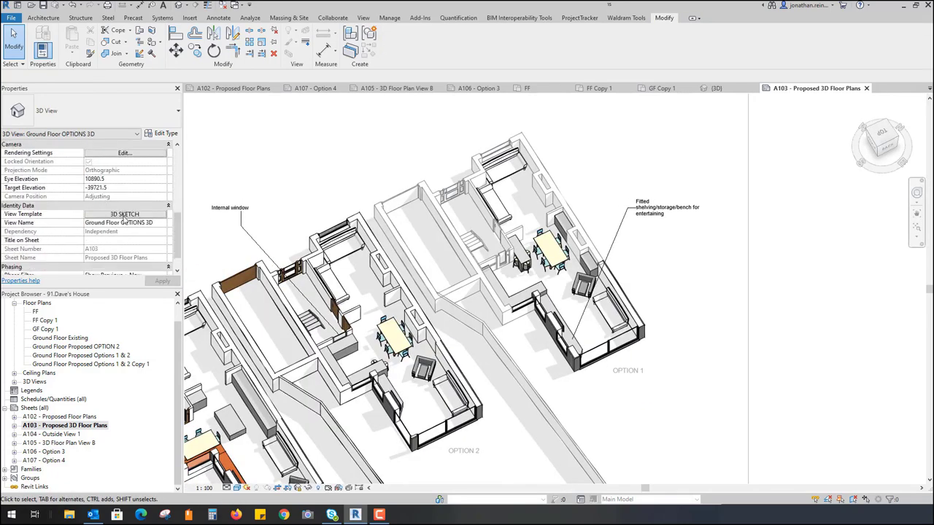
left_click(125, 215)
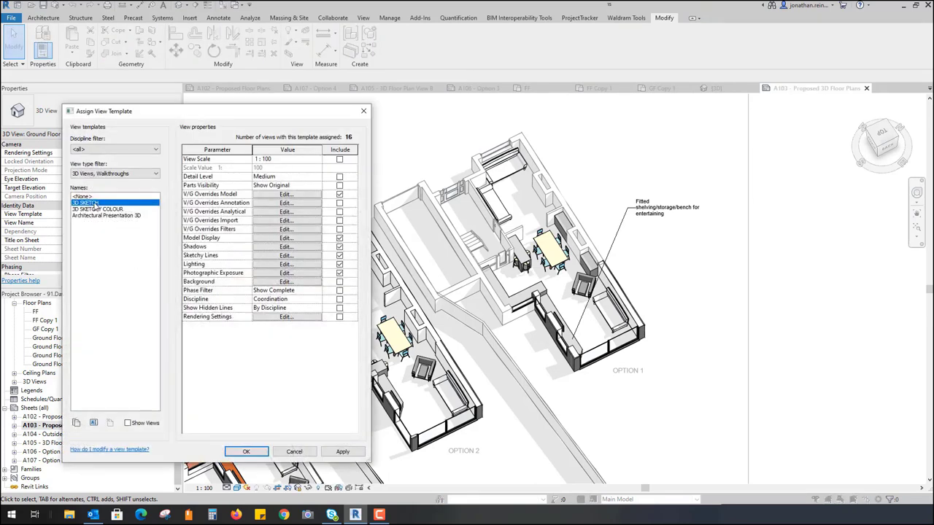
key("Return")
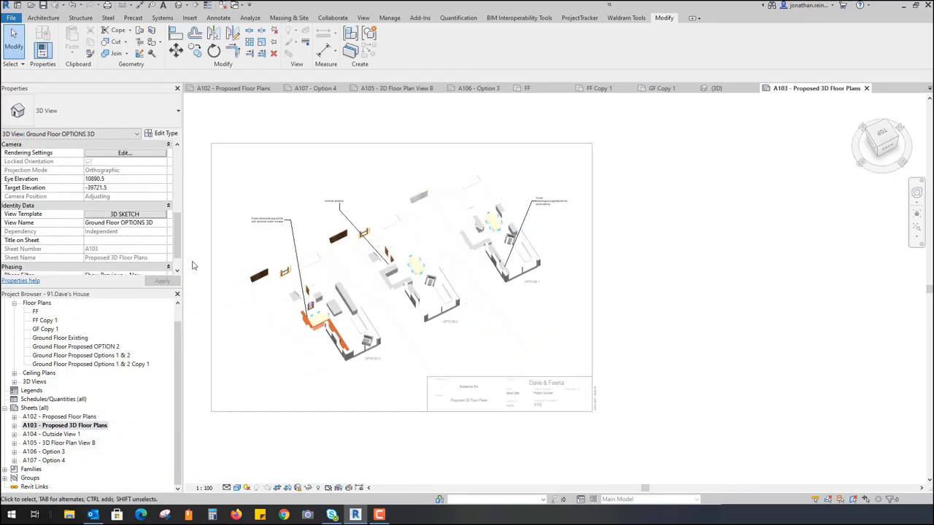
scroll(413, 263, "up", 5)
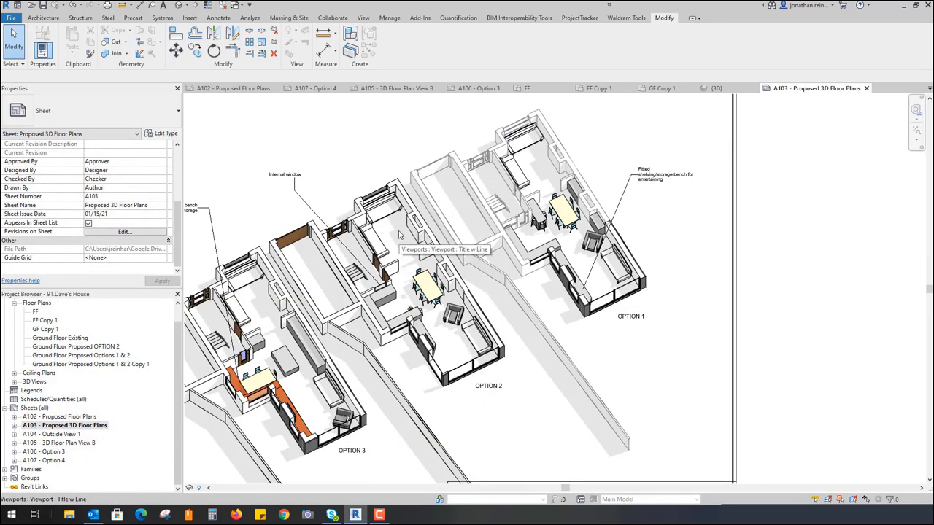
middle_click_drag(350, 271, 435, 264)
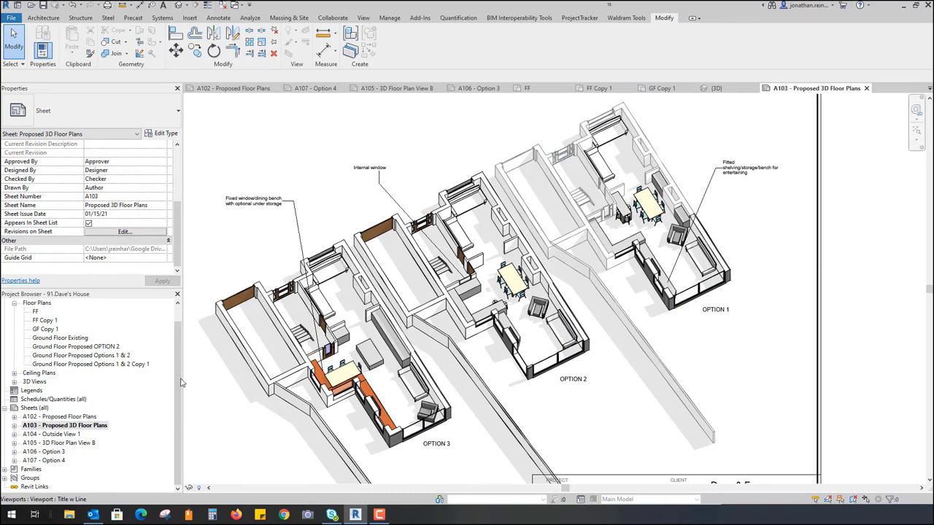
- Close the inactive views and tile sheet A102 - Proposed Floor Plans beside sheet A103 - Proposed 3D Floor Plans
double_click(46, 416)
double_click(51, 426)
left_click(222, 4)
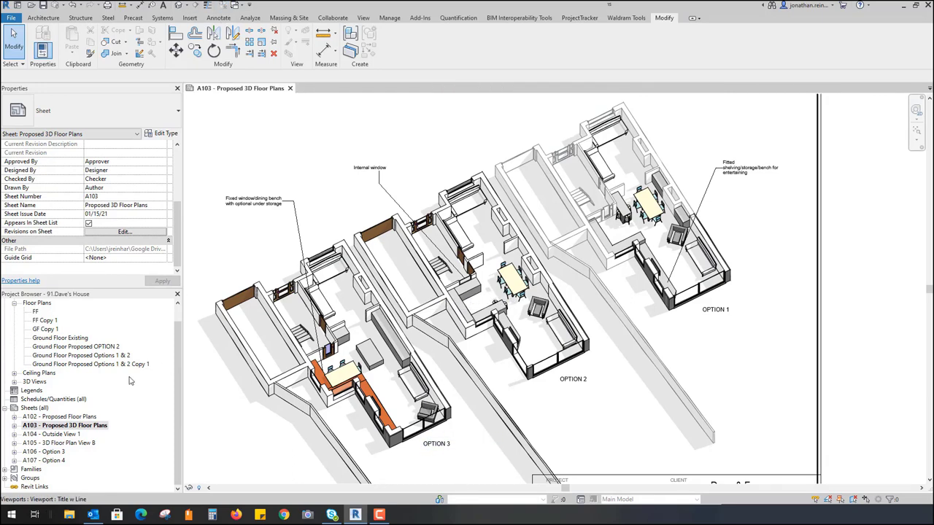
double_click(76, 418)
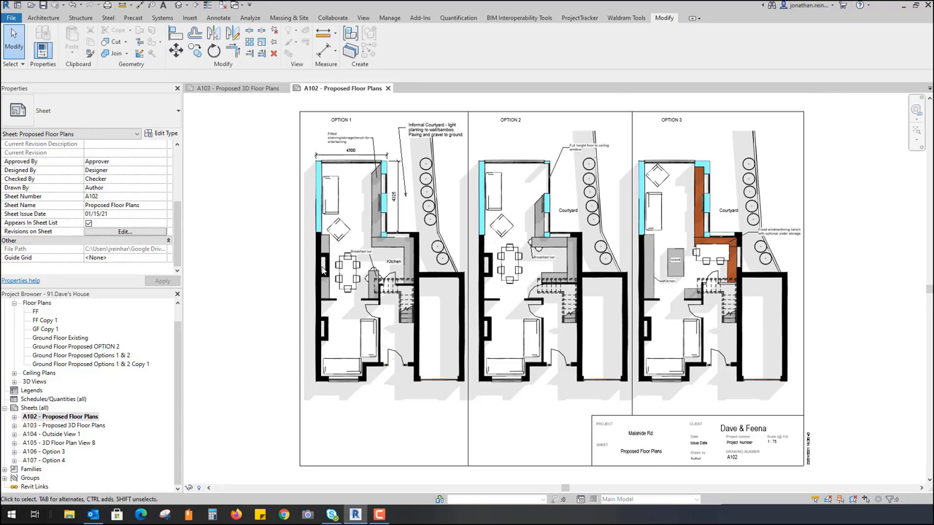
key("t")
scroll(303, 237, "down", 2)
middle_click_drag(304, 237, 219, 227)
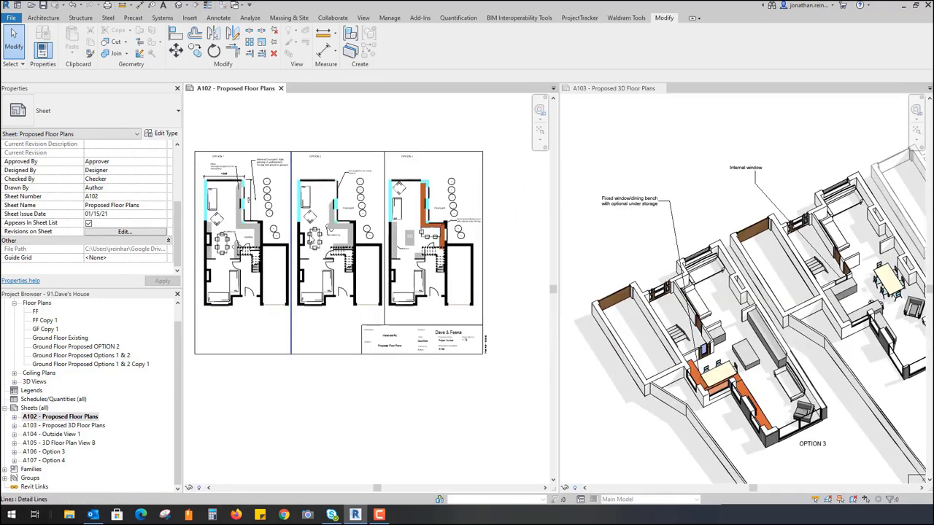
- Delete the chair at the house-front end of Option 1's dining table through the A102 plan viewport, and undo the deletion
double_click(231, 235)
left_click(221, 252)
scroll(628, 209, "down", 3)
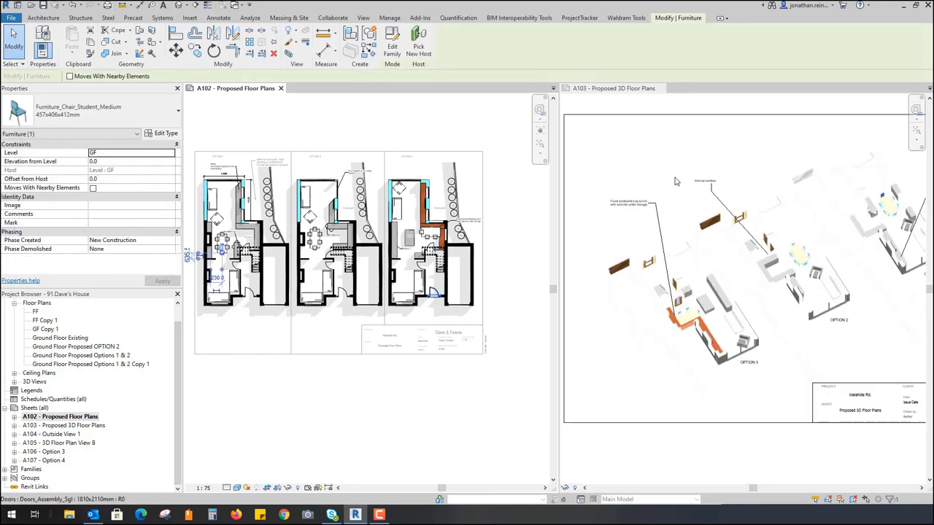
scroll(914, 194, "up", 5)
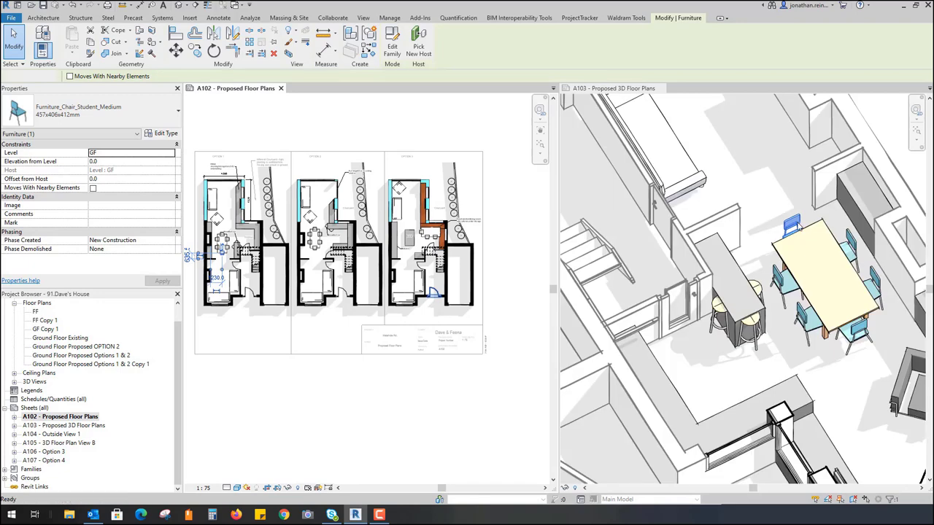
key("Escape")
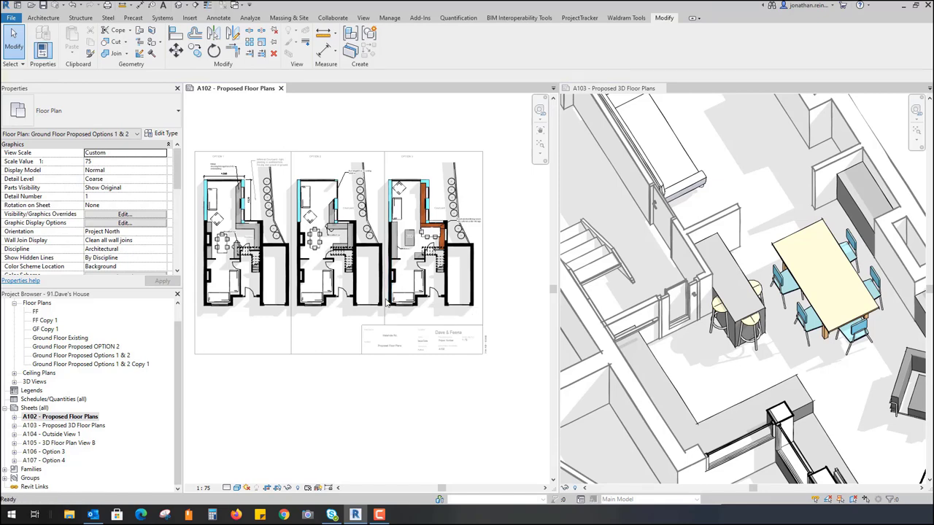
double_click(355, 386)
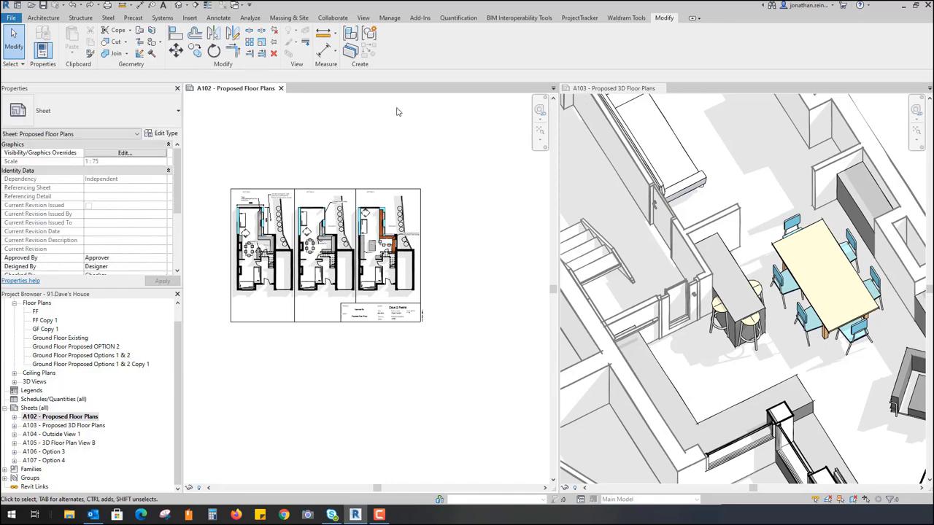
- Close sheet A102, activate the 3D viewport on A103 and select Option 1's fitted shelving bench to check its comment
left_click(280, 88)
scroll(635, 324, "down", 5)
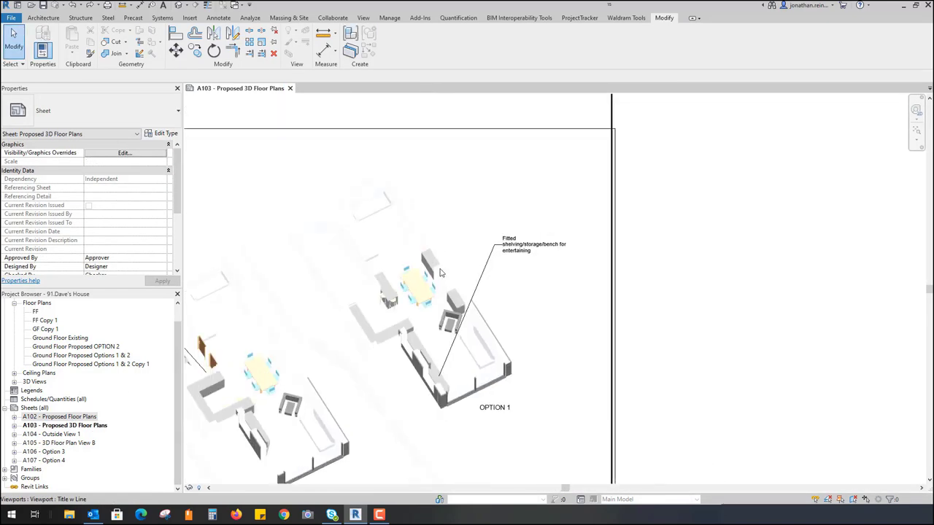
scroll(763, 313, "up", 2)
scroll(580, 282, "up", 5)
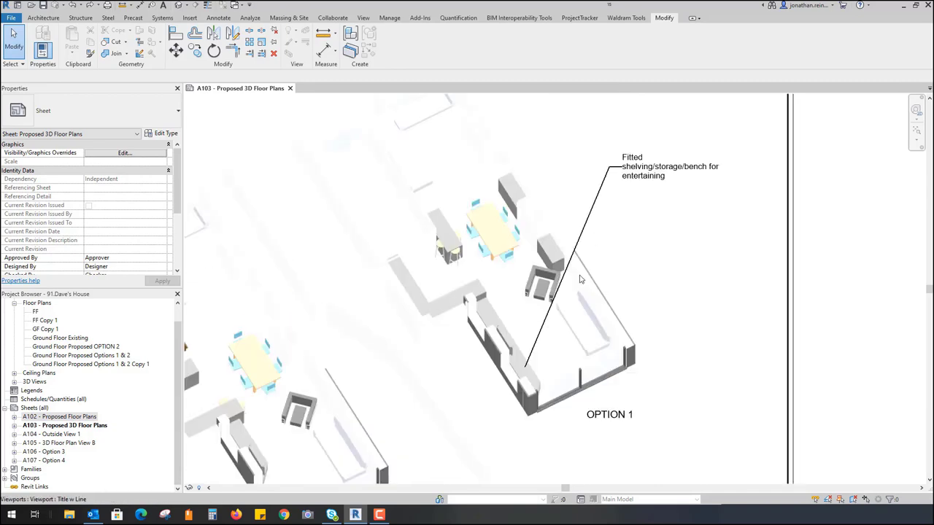
double_click(538, 379)
left_click(537, 378)
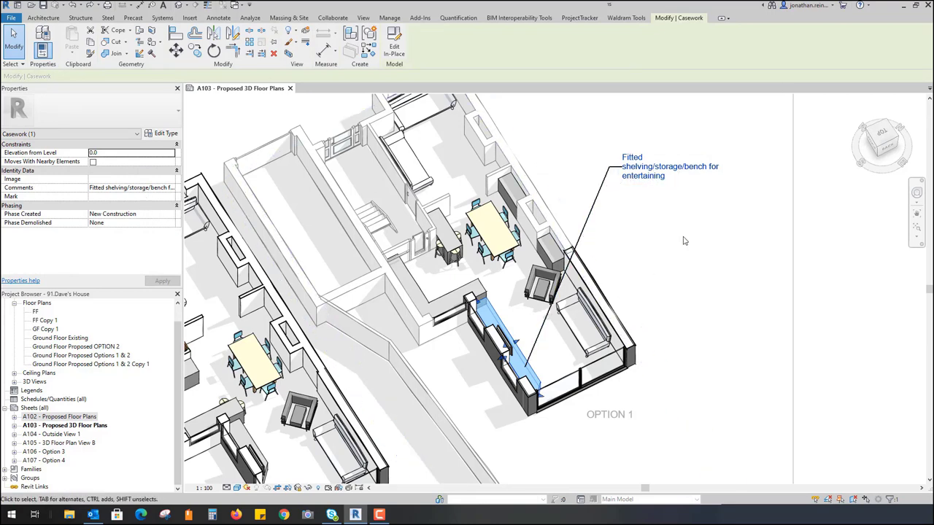
- Set the comment of Option 1's breakfast bar casework to "Breakfast Bar"
middle_click_drag(449, 204, 450, 270)
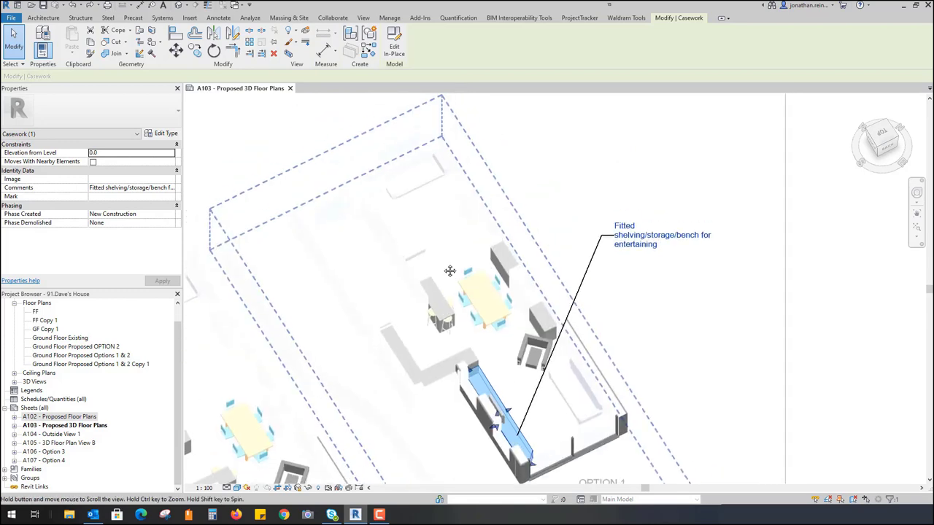
left_click(439, 298)
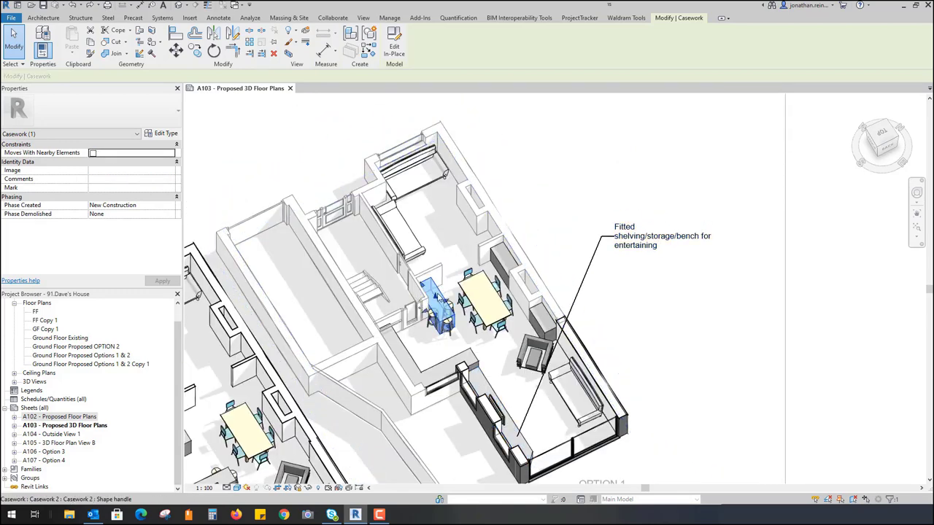
left_click(130, 179)
type("Breakfast Bar")
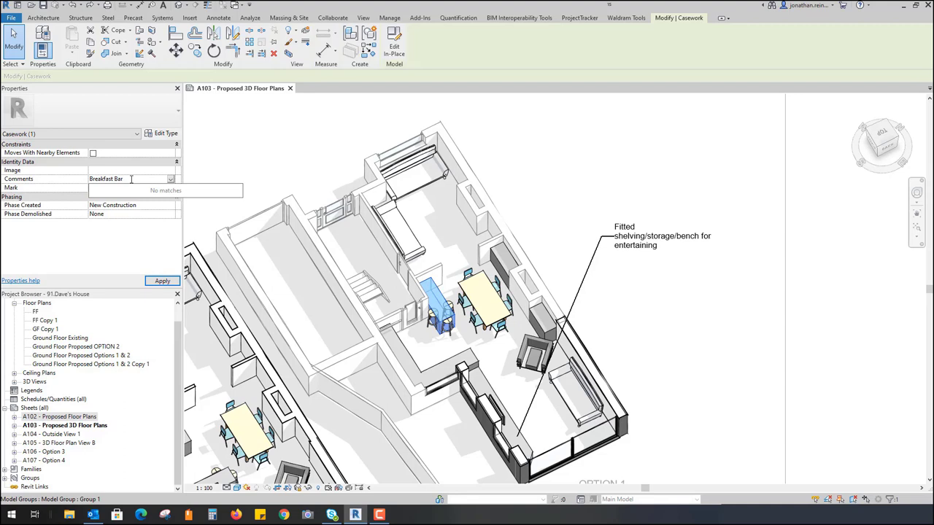
key("Return")
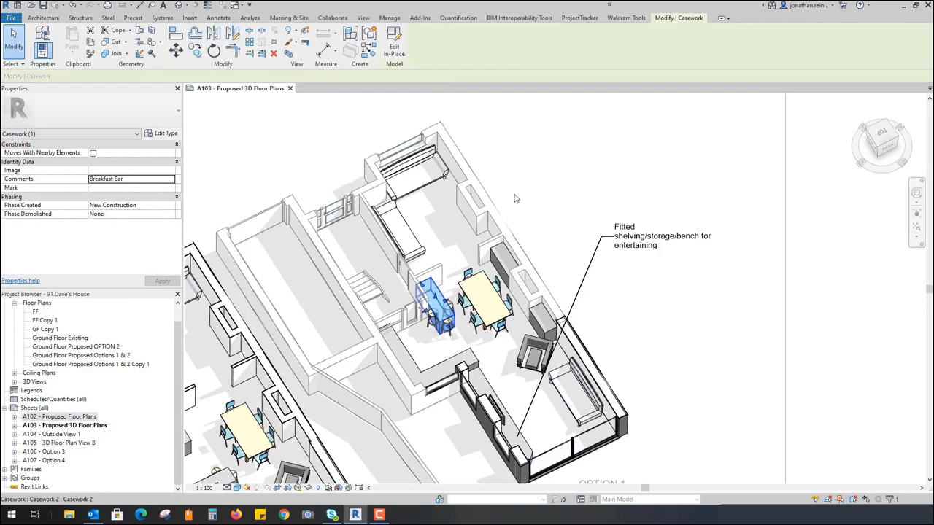
left_click(533, 176)
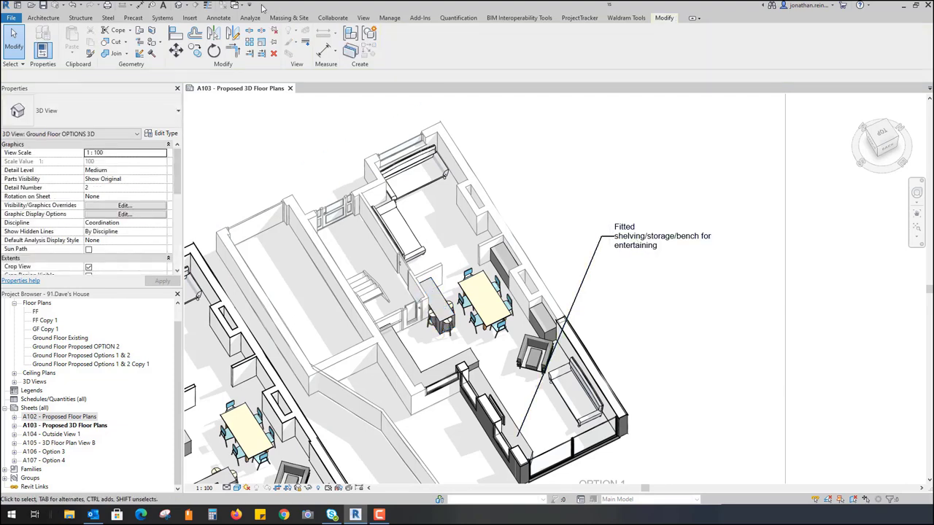
- Tag the Option 1 breakfast bar with a multi-category comments tag on a free-end leader, placed above the fitted shelving note
left_click(218, 18)
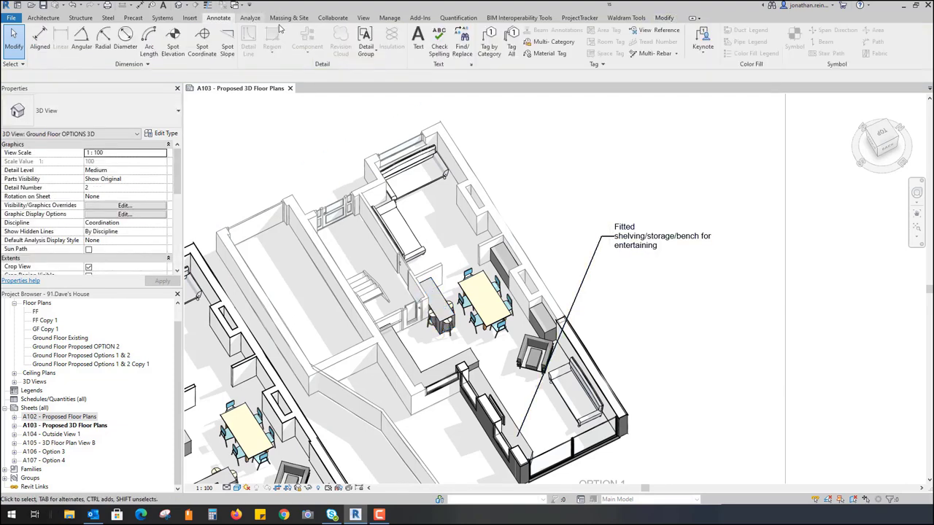
left_click(549, 42)
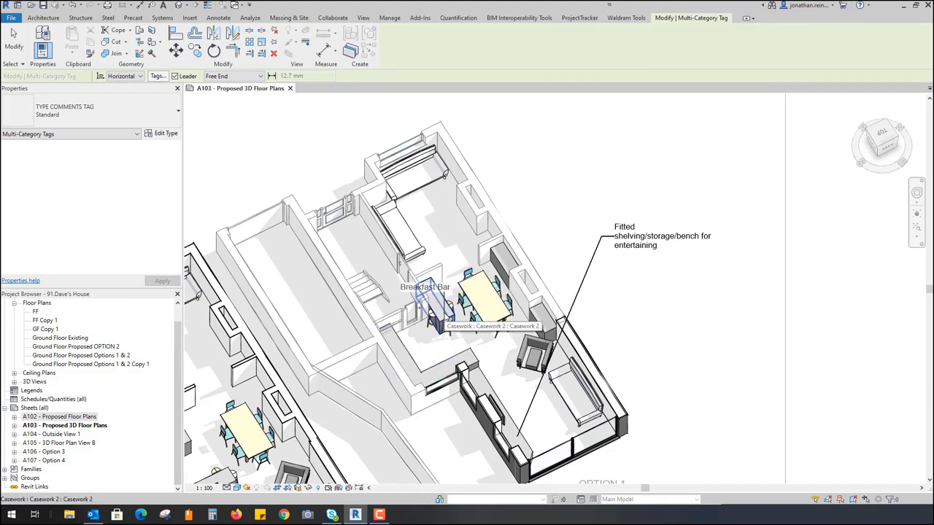
left_click(438, 301)
left_click(555, 190)
left_click(610, 192)
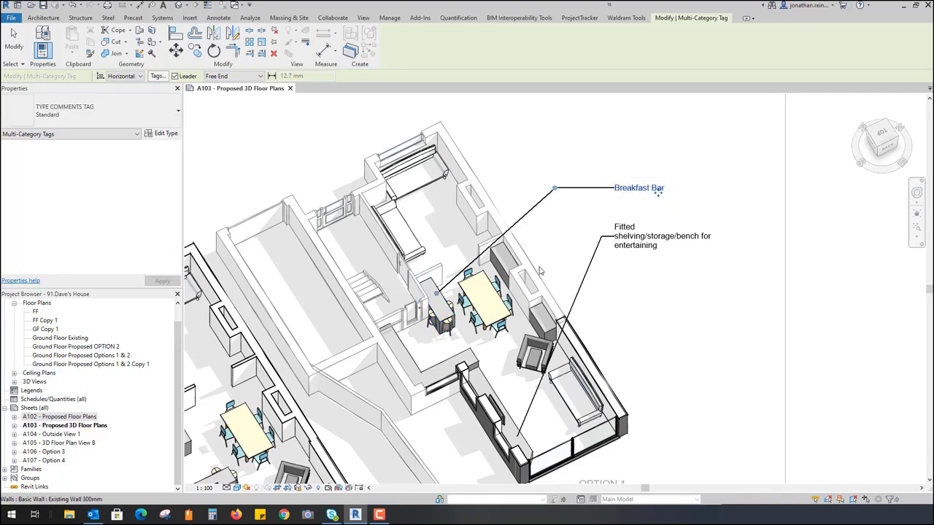
key("Escape")
key("Escape")
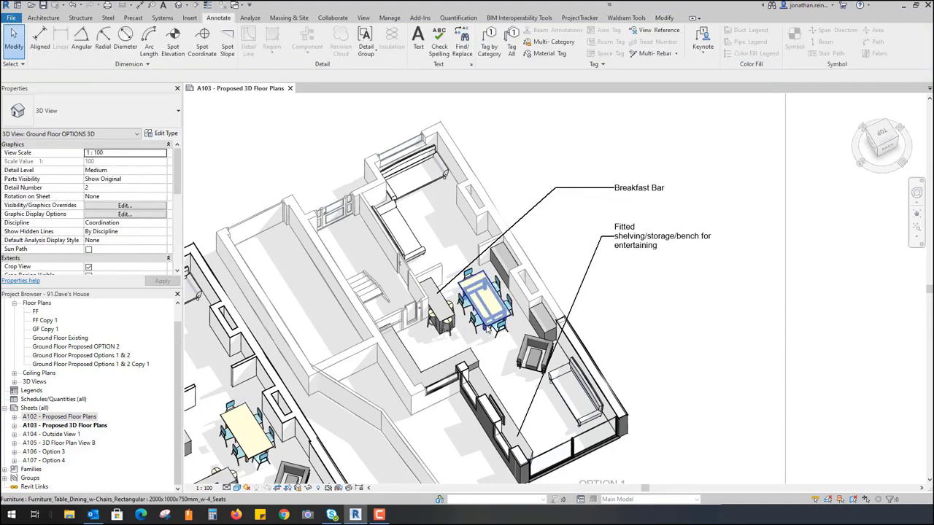
- Set the comment of Option 1's dining table to "Dining"
left_click(488, 320)
left_click(109, 214)
type("Dining")
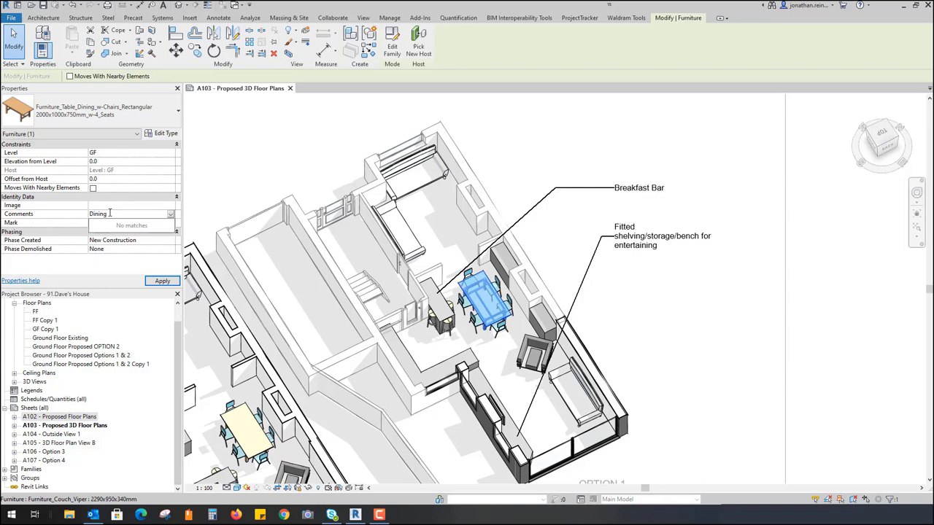
left_click(162, 281)
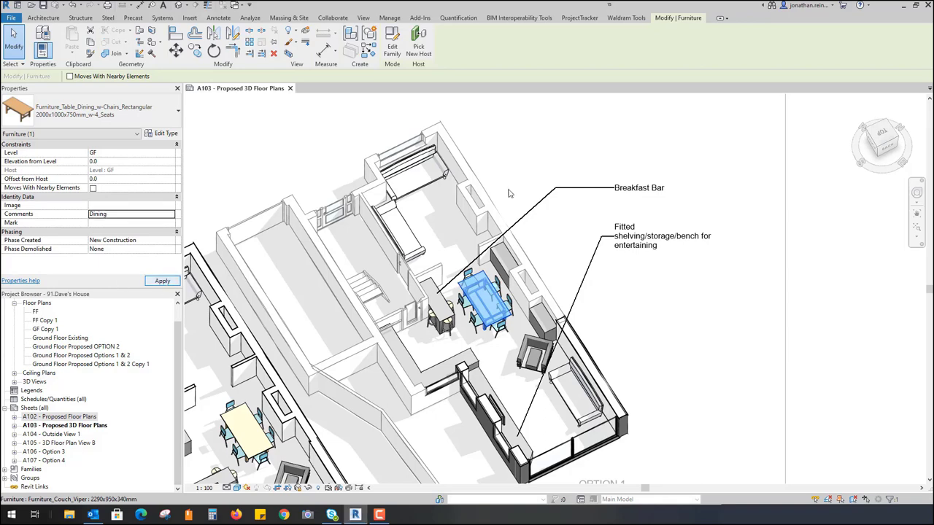
key("Escape")
- Create a tag similar to the Breakfast Bar one for Option 1's dining table, placed between the Breakfast Bar and fitted shelving notes
right_click(629, 190)
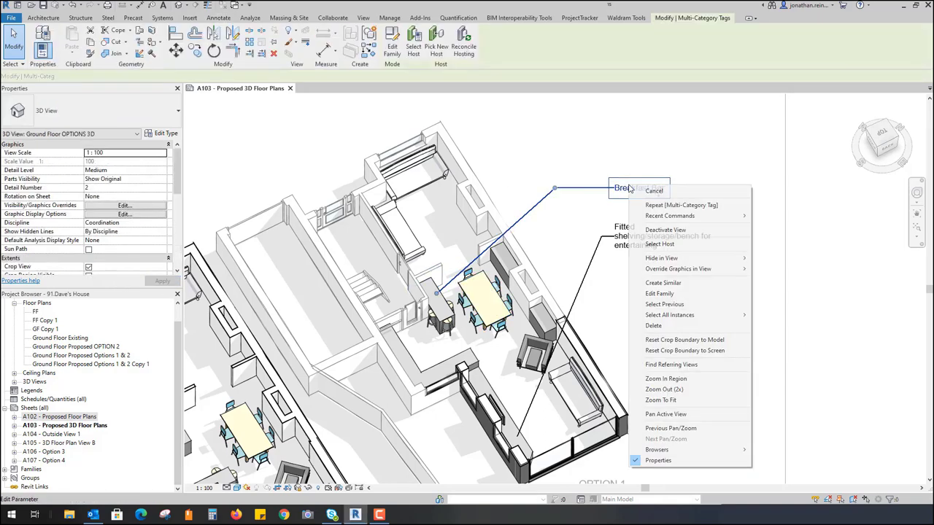
left_click(663, 283)
left_click(483, 276)
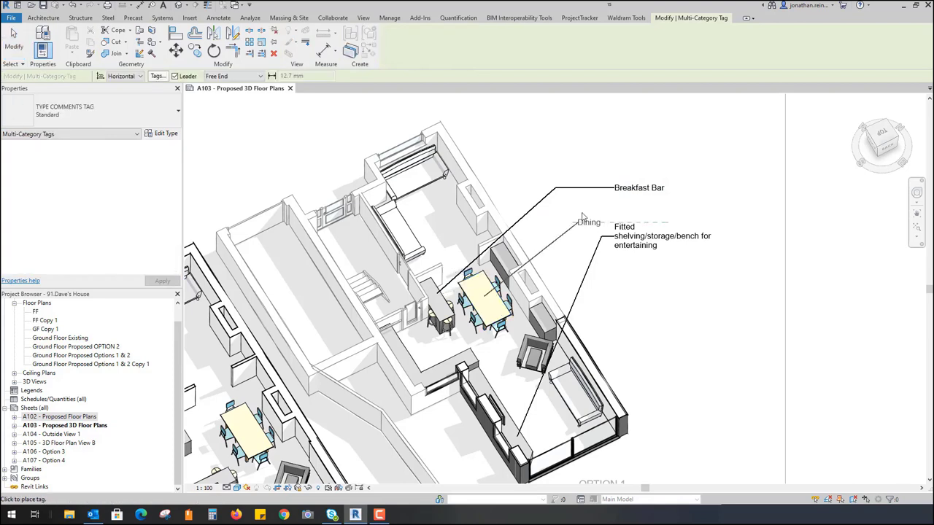
left_click(583, 213)
left_click(612, 213)
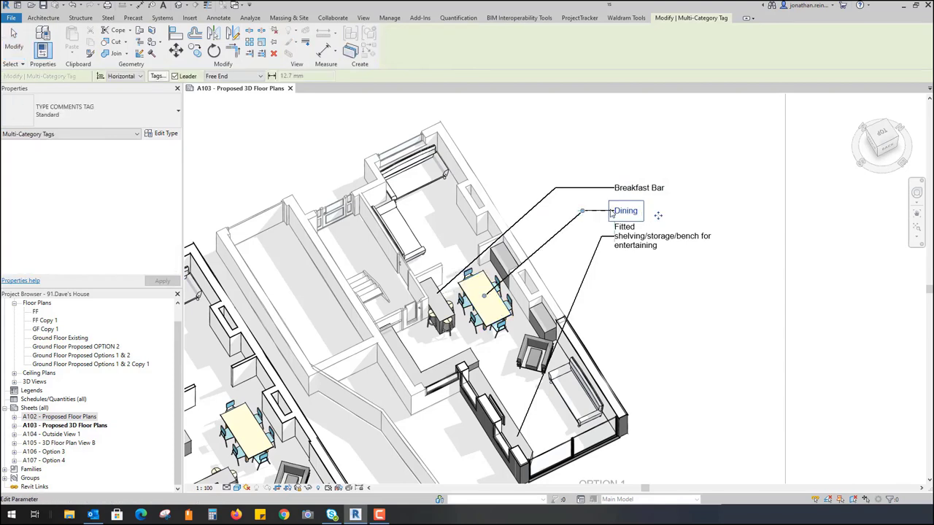
key("Escape")
key("Escape")
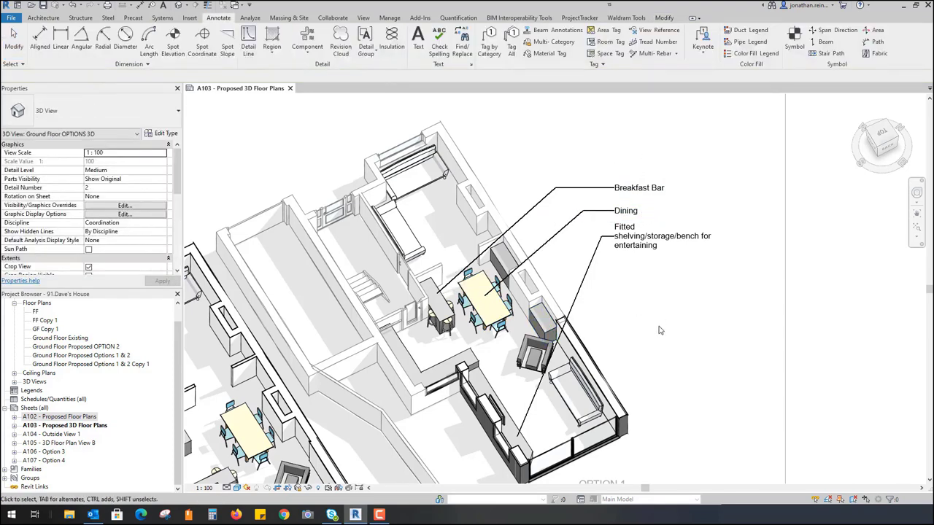
- Deactivate the 3D viewport on A103 and open sheet A104 - Outside View 1
scroll(684, 315, "down", 5)
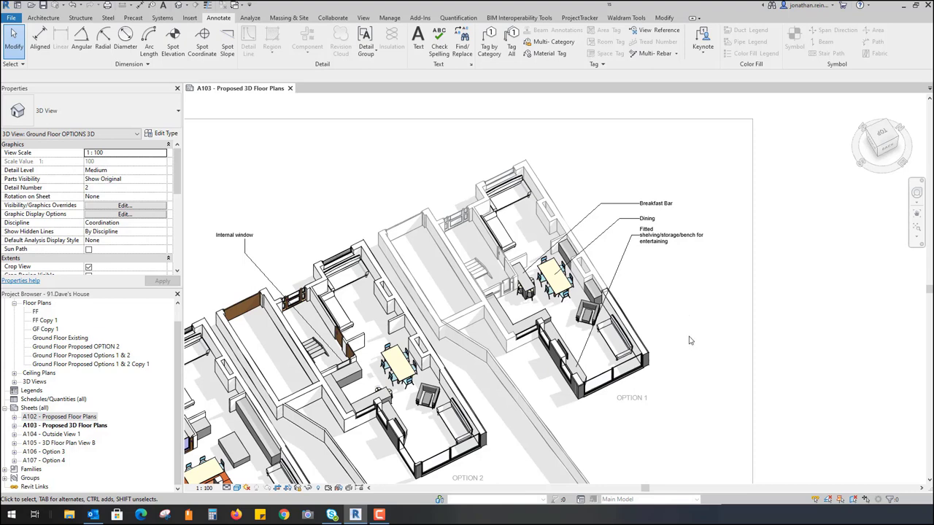
scroll(717, 282, "down", 3)
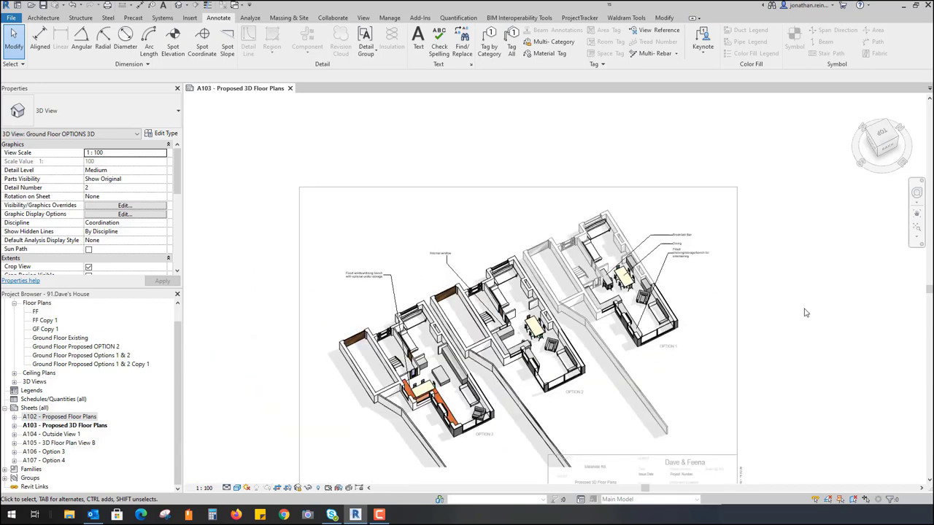
double_click(805, 313)
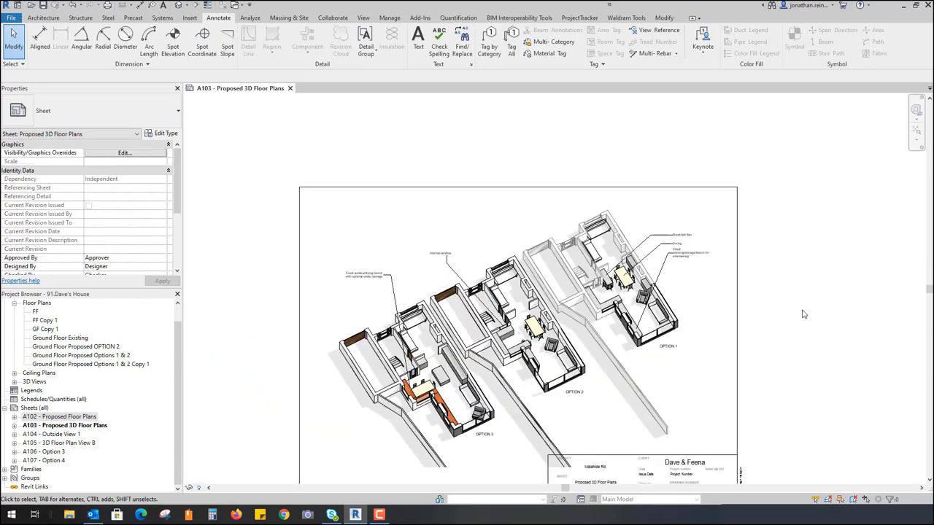
middle_click_drag(819, 343, 724, 283)
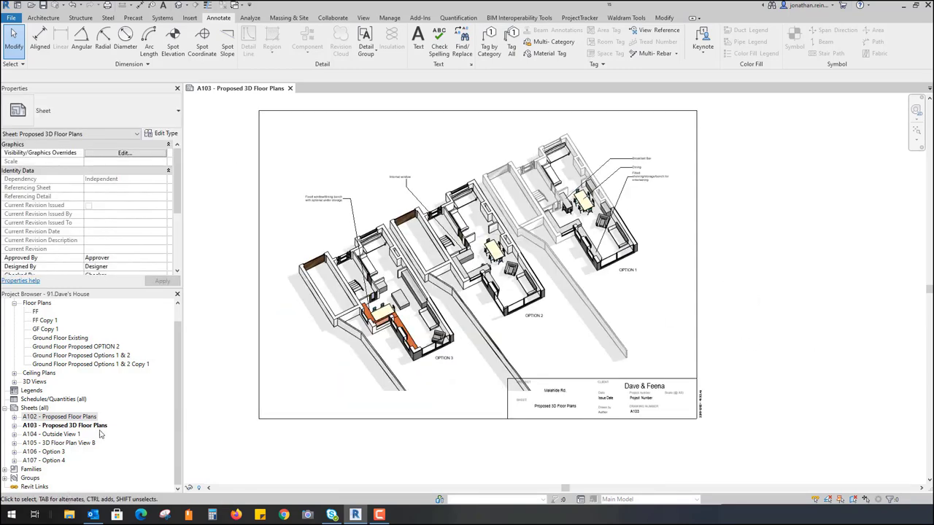
double_click(71, 436)
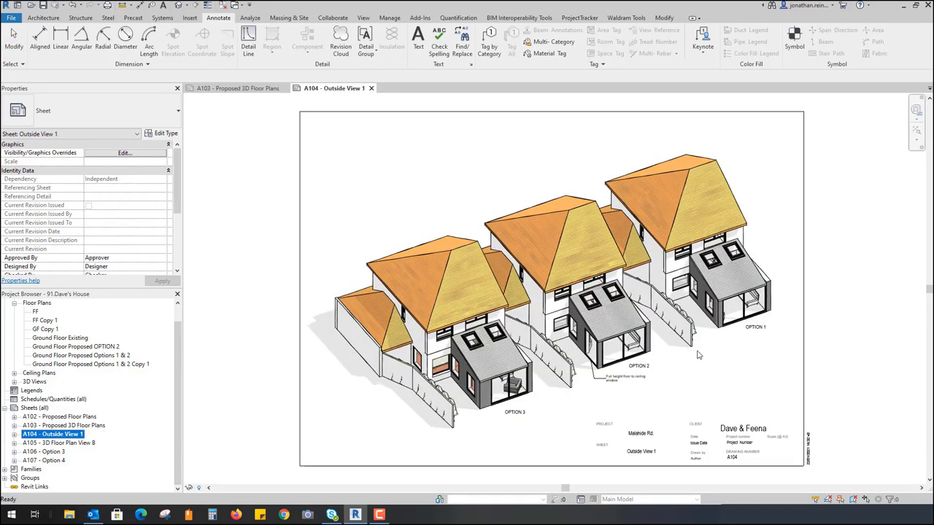
- Activate the A104 viewport and select Option 3's ground-floor window beside the extension to check its comment
scroll(495, 401, "up", 4)
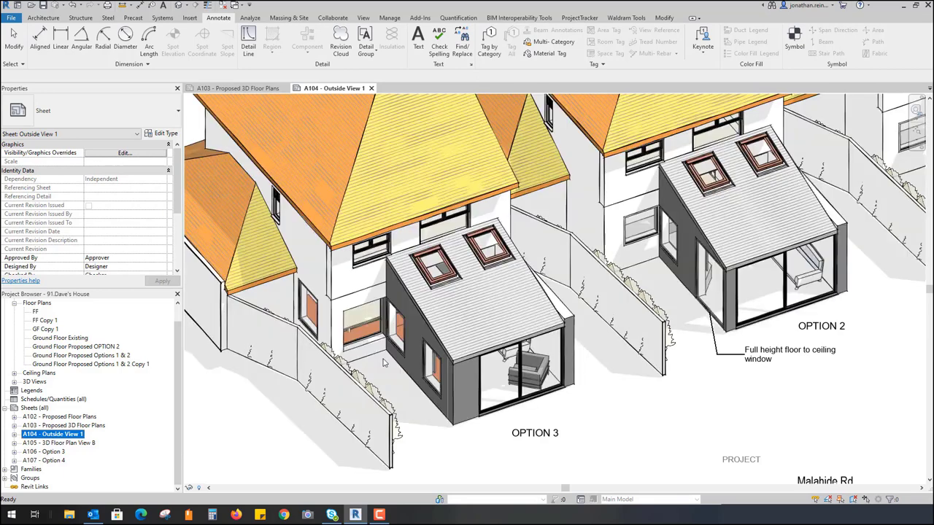
scroll(384, 362, "down", 3)
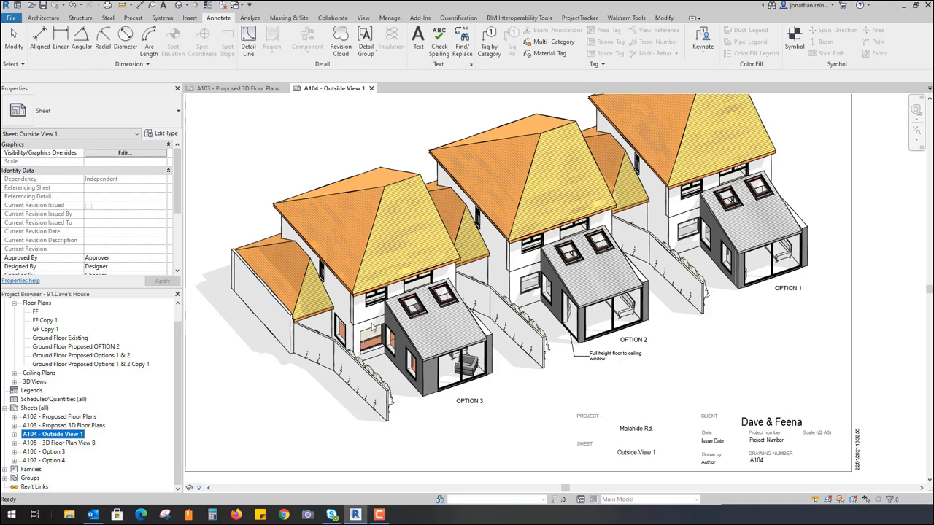
scroll(445, 351, "down", 3)
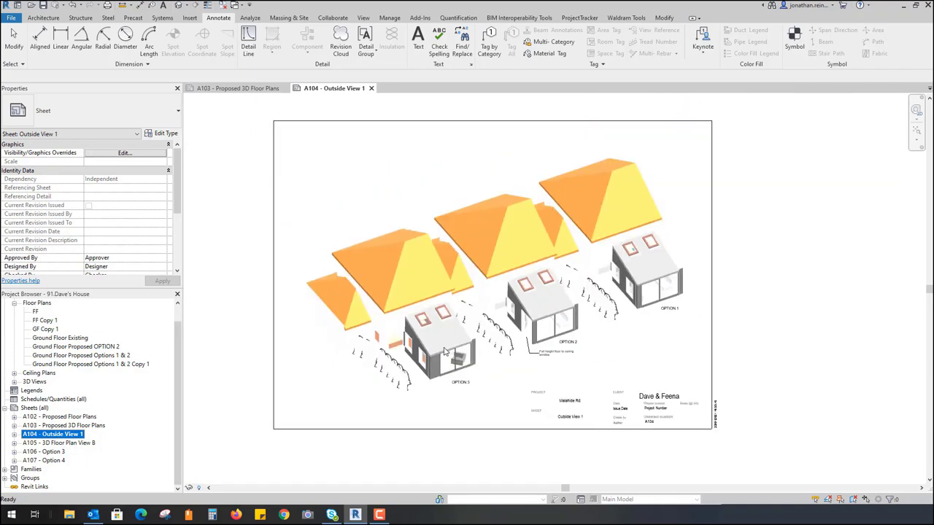
scroll(413, 349, "up", 2)
double_click(401, 351)
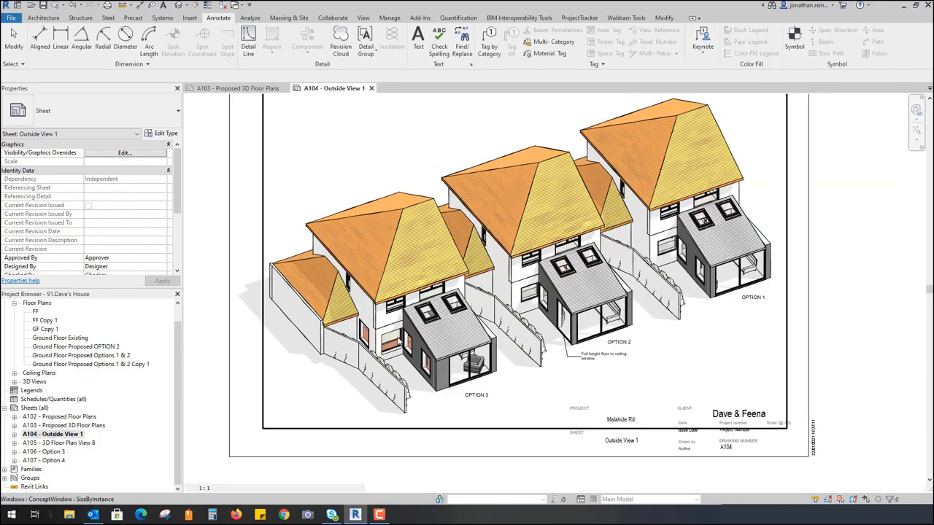
left_click(399, 350)
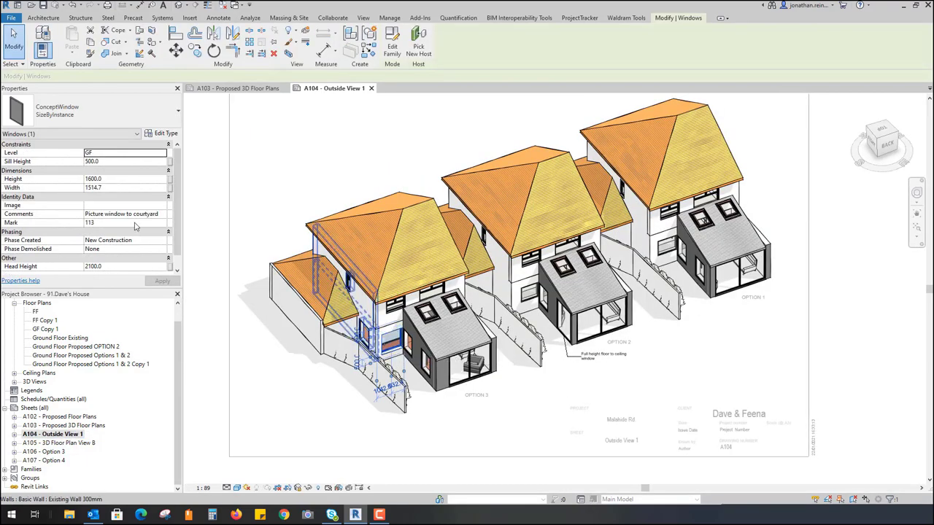
key("Escape")
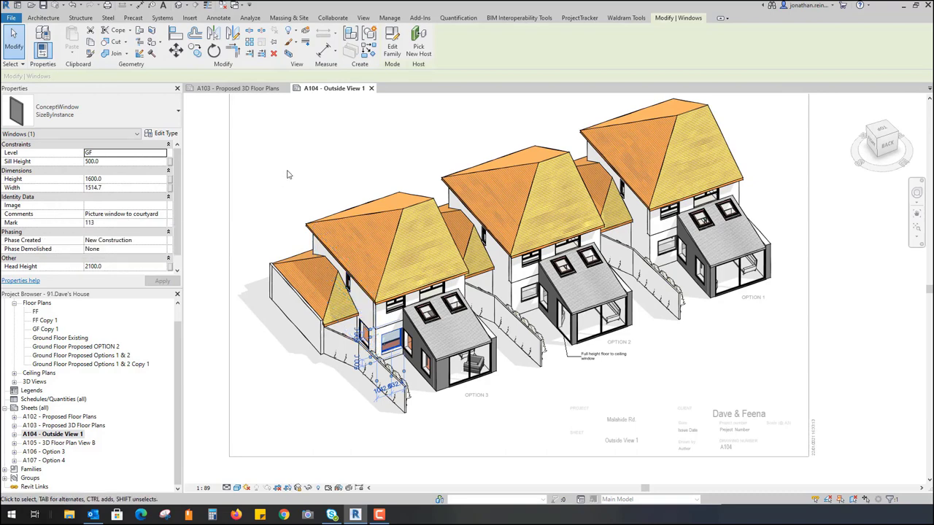
- Tag Option 3's picture window with a multi-category comments tag placed outside the boundary wall, and deactivate the A104 viewport
left_click(570, 45)
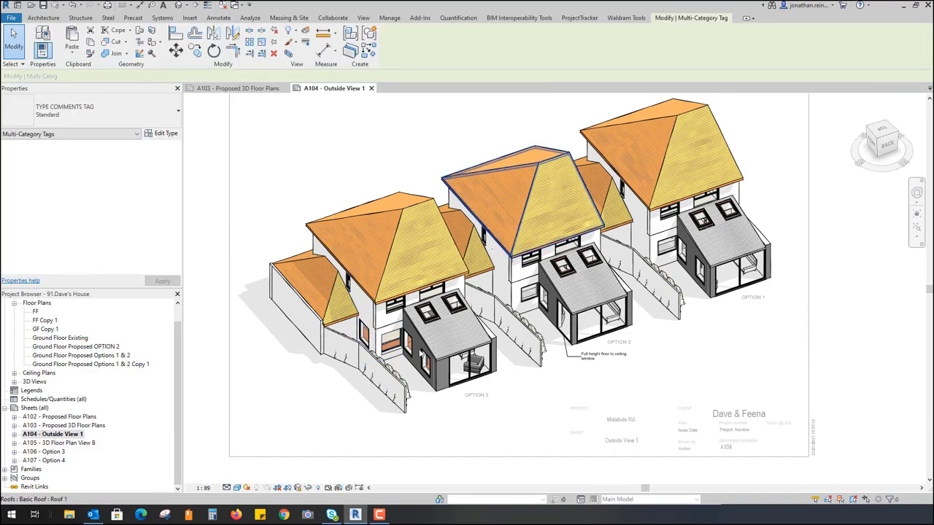
left_click(393, 353)
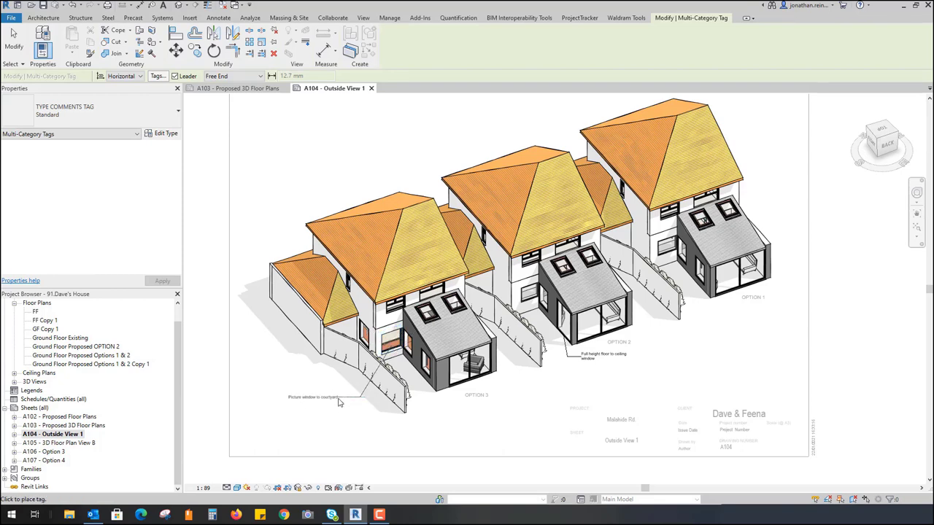
left_click(338, 402)
key("Escape")
left_click(358, 431)
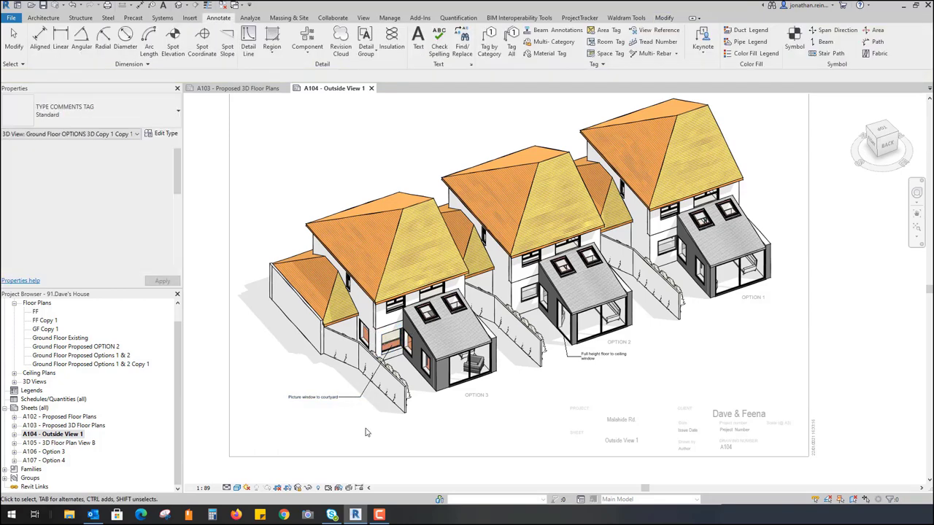
middle_click_drag(321, 394, 230, 394)
double_click(875, 321)
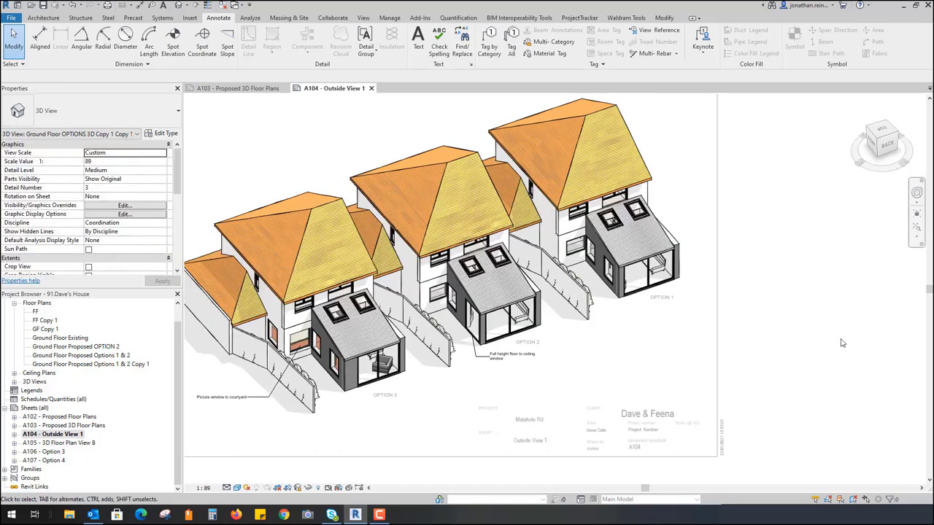
- Open sheet A102 - Proposed Floor Plans and activate the plan viewport at Option 3's courtyard
double_click(73, 416)
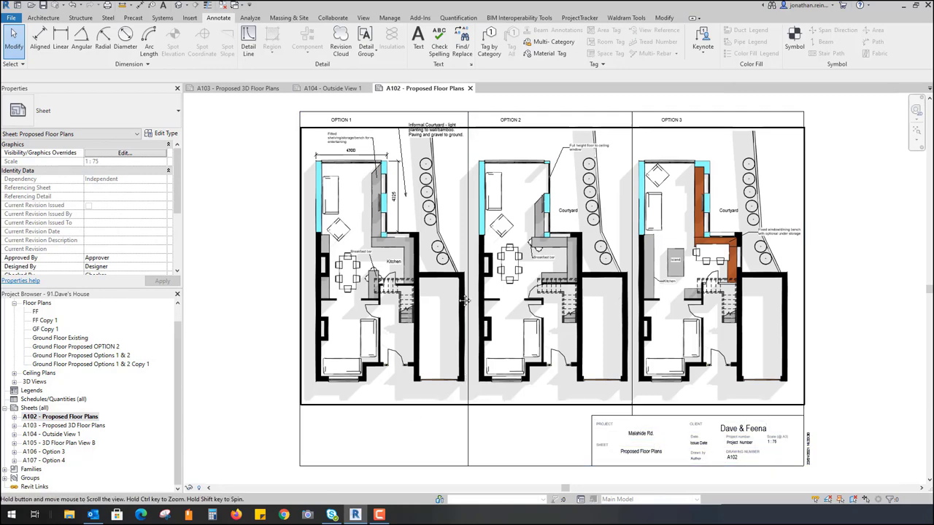
middle_click_drag(612, 300, 394, 301)
scroll(573, 191, "up", 5)
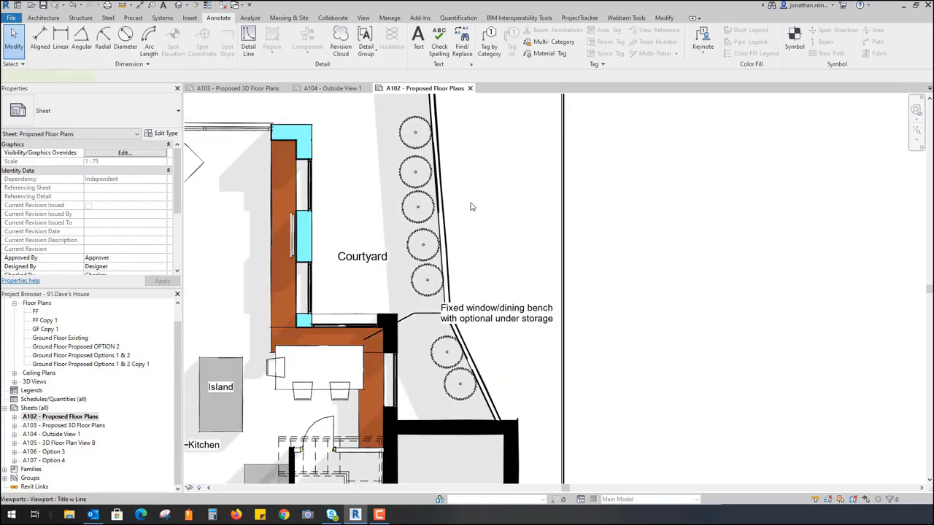
double_click(494, 210)
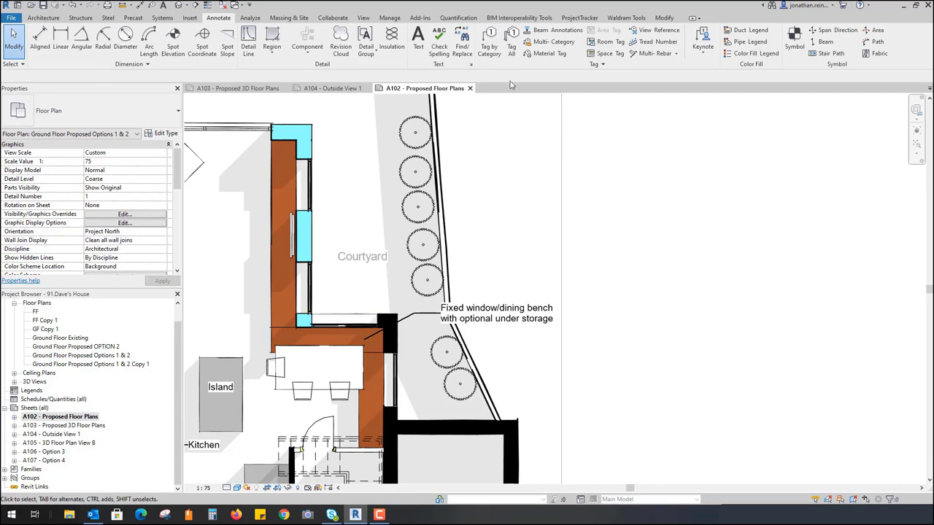
- Tag Option 3's window above the dining bench with a multi-category comments tag, its free-end leader running across the courtyard planting
left_click(541, 42)
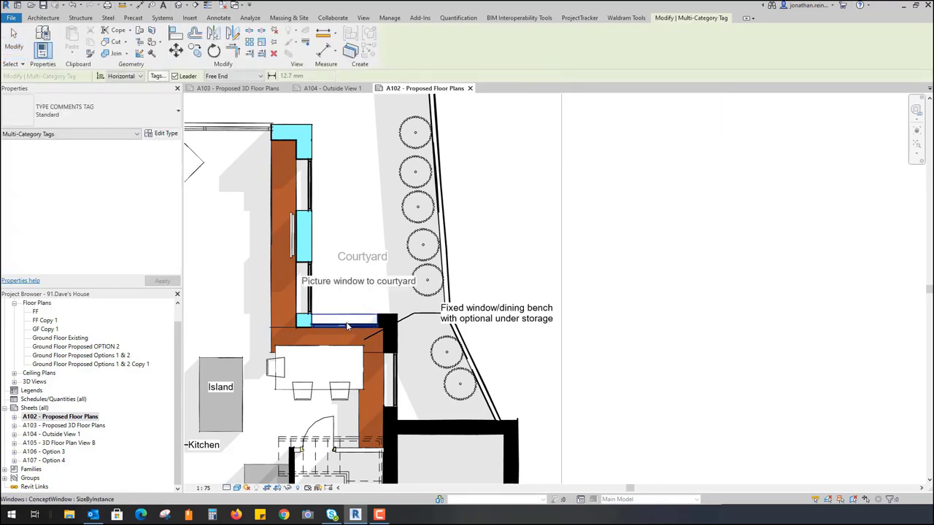
left_click(348, 324)
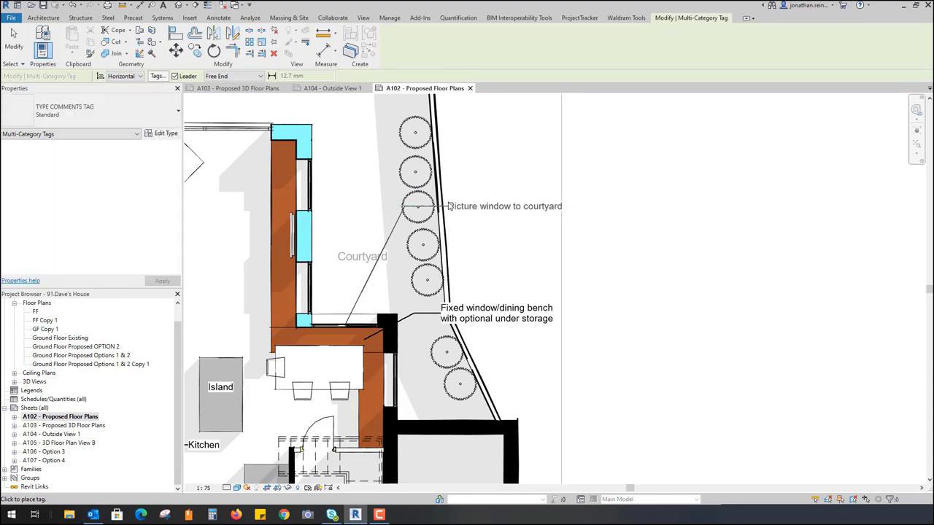
left_click(449, 206)
key("Escape")
key("Escape")
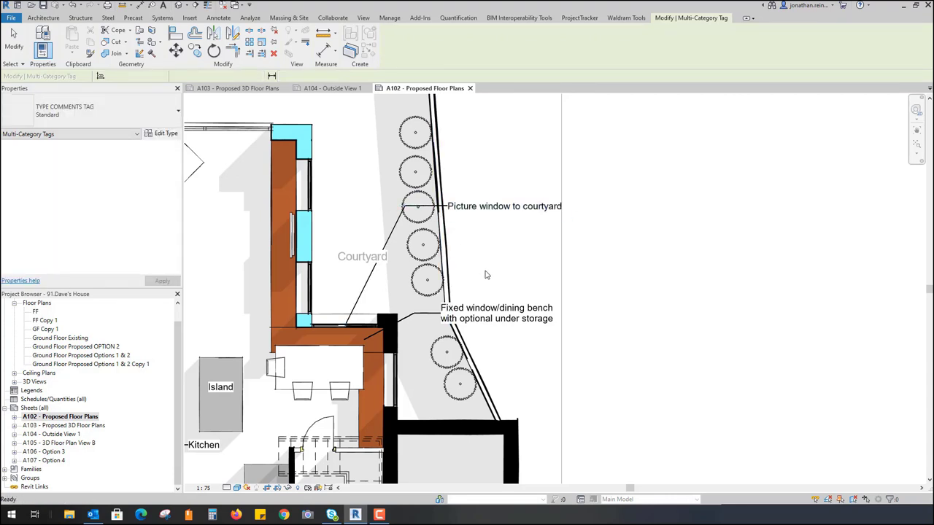
- Move the "Picture window to courtyard" tag above Option 3's courtyard planting and shift its leader elbow closer to the text
middle_click_drag(483, 269, 440, 356)
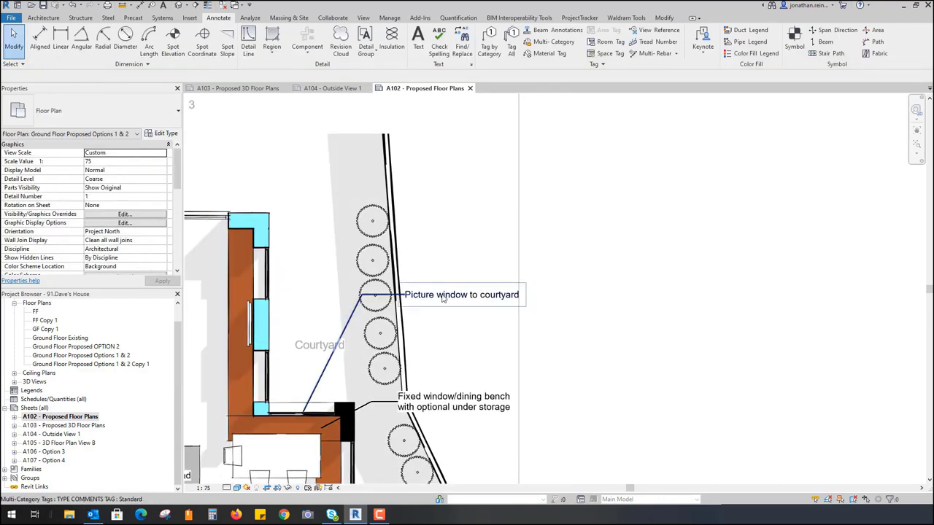
left_click(462, 295)
left_click_drag(461, 295, 424, 119)
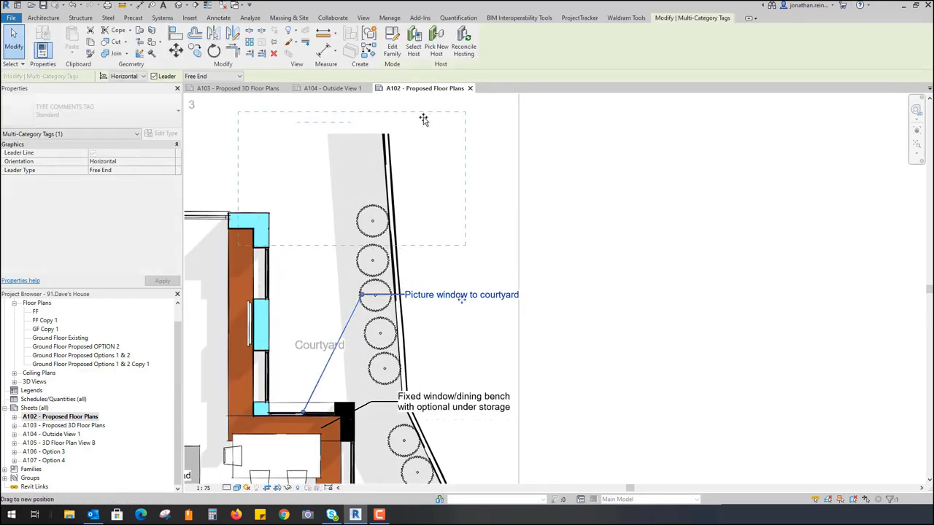
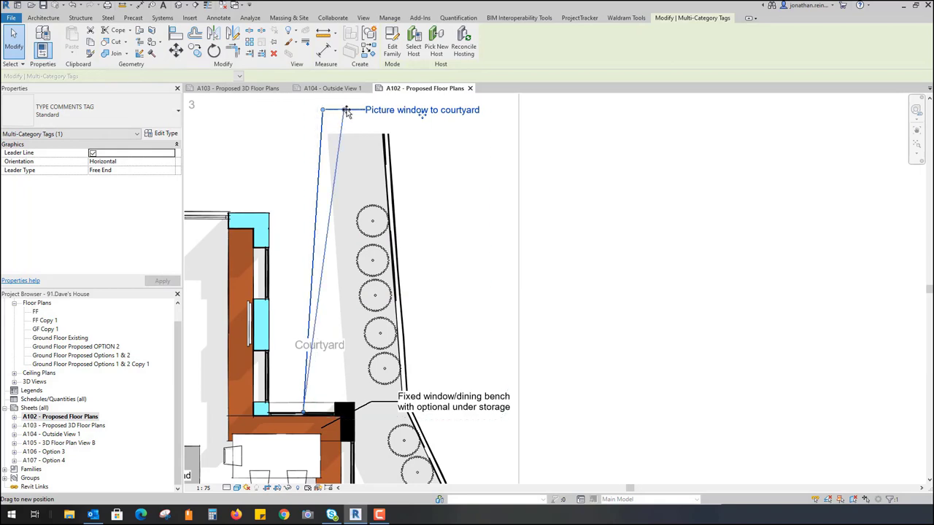
left_click(659, 214)
scroll(541, 321, "down", 3)
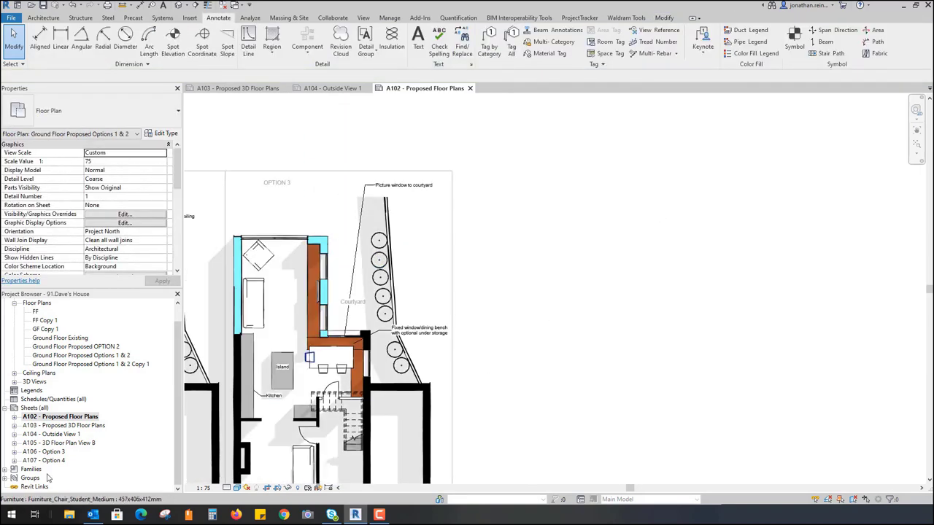
- Review sheet A104, open sheet A105 - 3D Floor Plan View B and select the 3D view listed under it
double_click(58, 434)
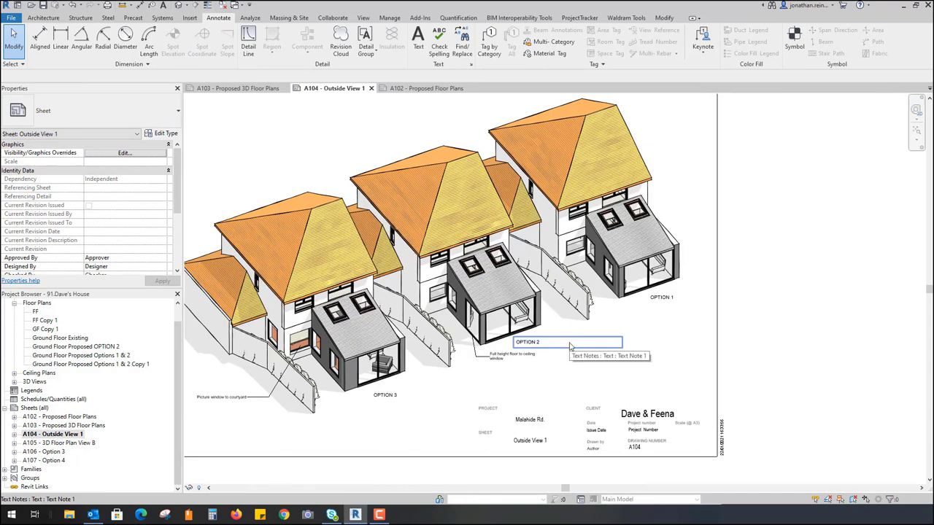
scroll(576, 345, "down", 3)
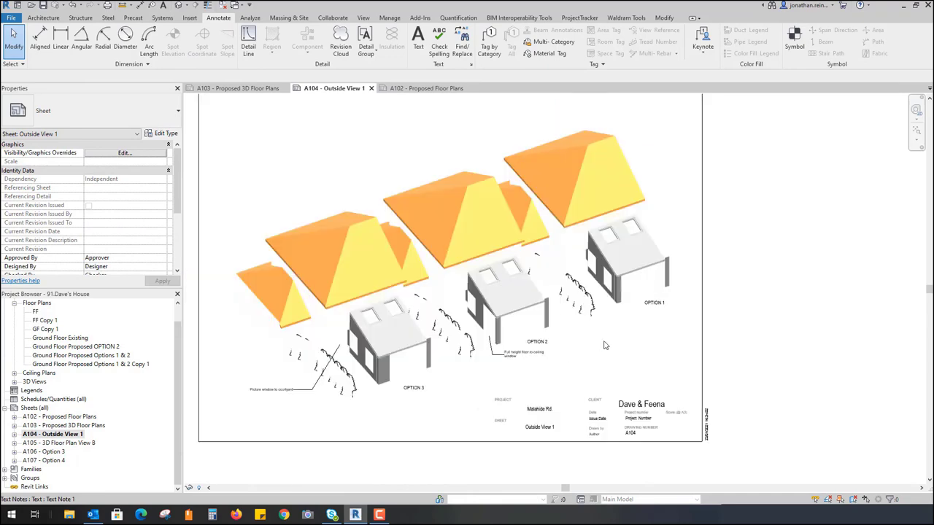
double_click(65, 444)
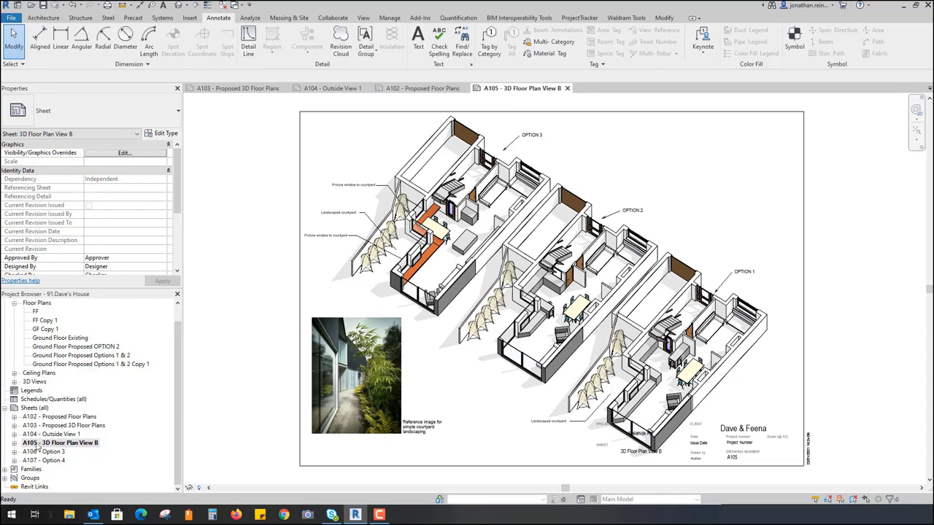
left_click(15, 443)
left_click(102, 452)
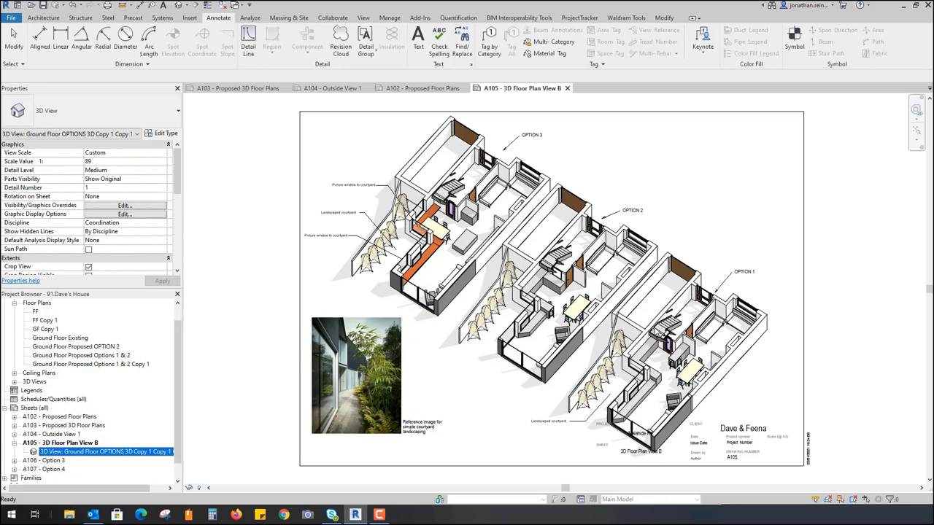
- Examine the courtyard landscaping reference image and its caption beside the option views on sheet A105
left_click(867, 264)
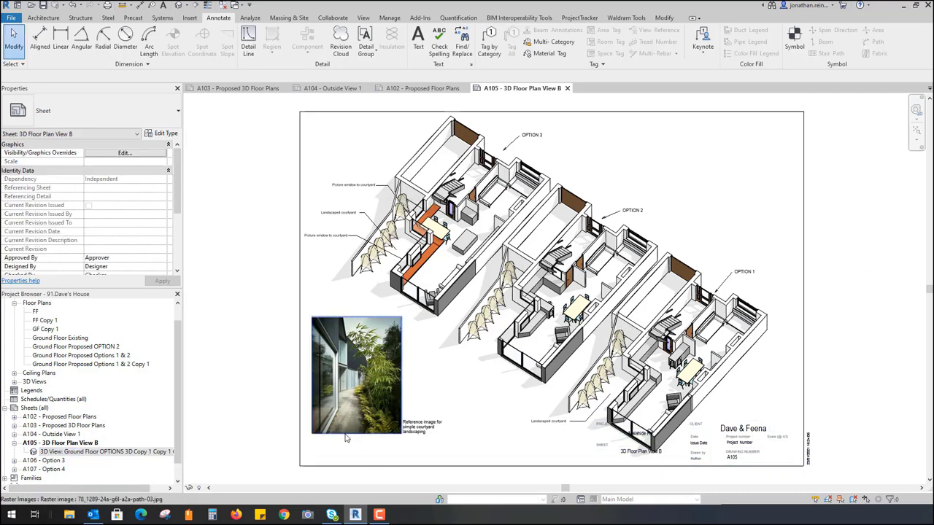
scroll(354, 429, "up", 3)
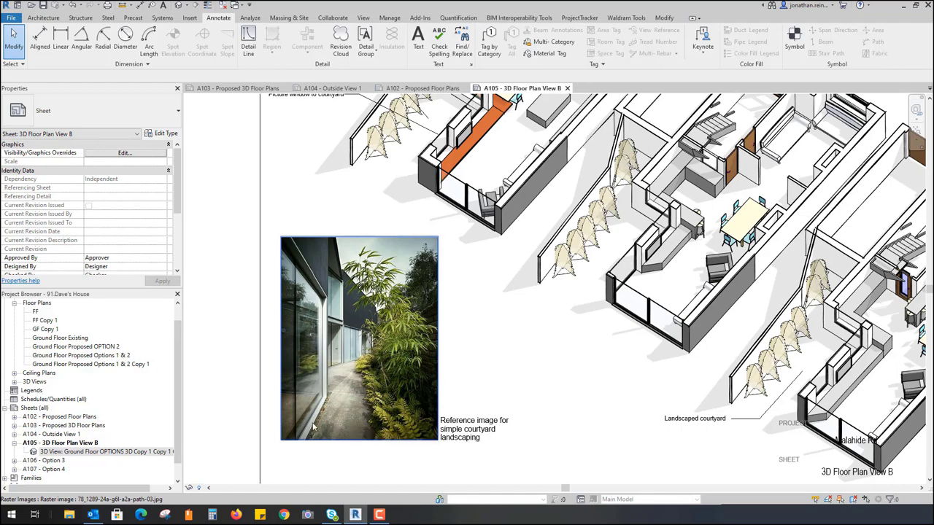
scroll(311, 393, "down", 2)
middle_click_drag(508, 371, 415, 380)
scroll(416, 380, "down", 2)
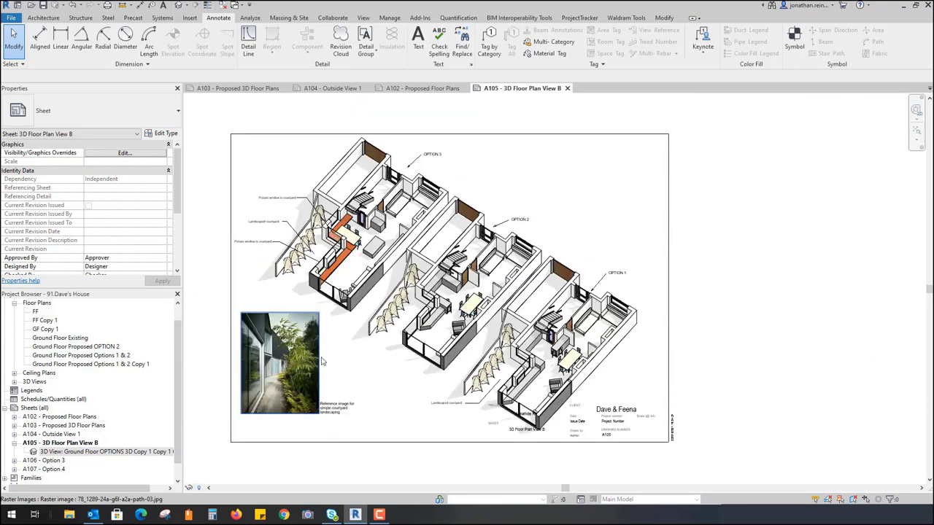
left_click(187, 19)
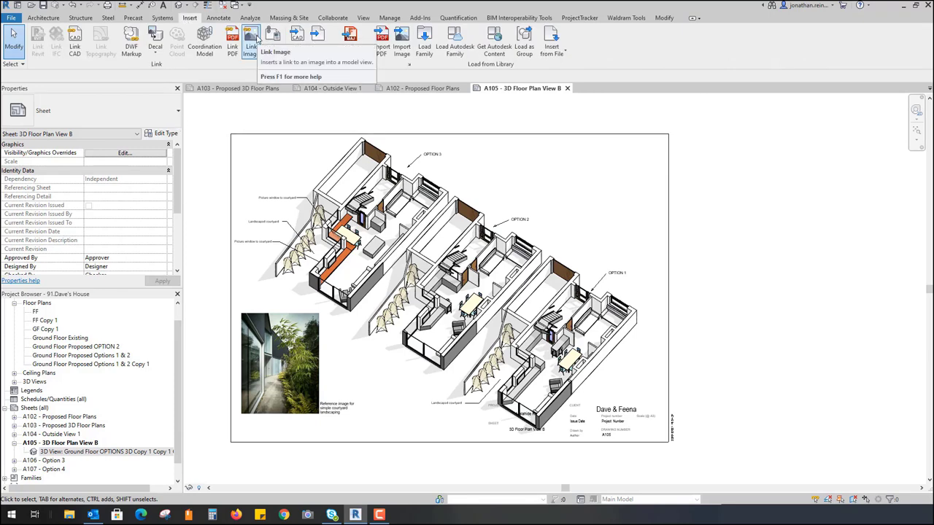
left_click(256, 40)
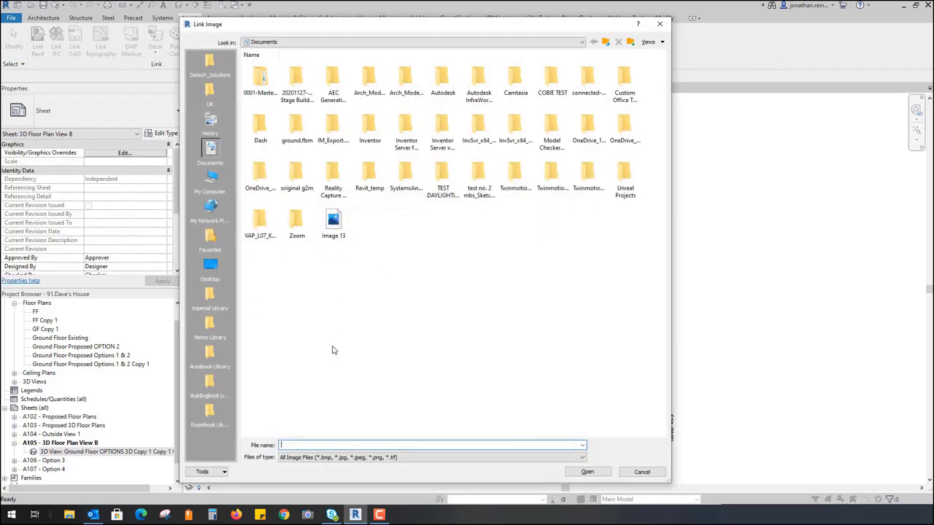
left_click(334, 223)
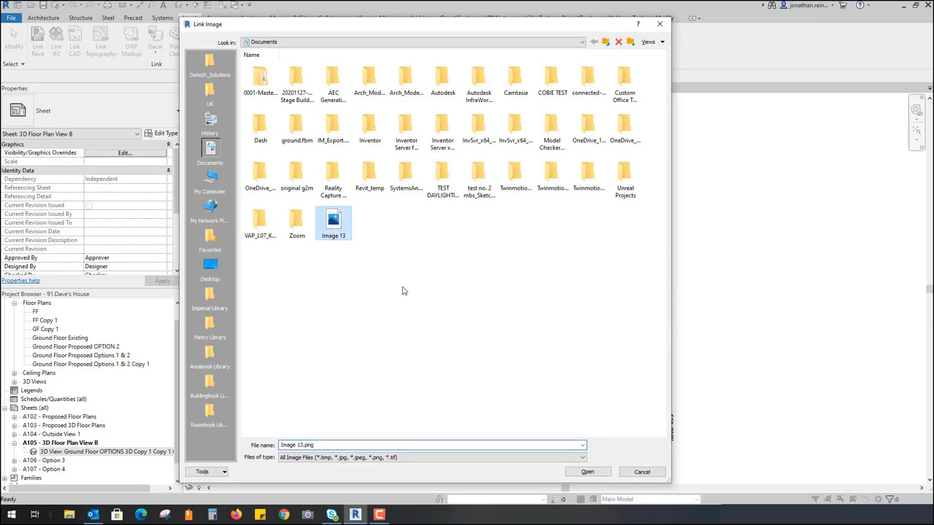
left_click(642, 473)
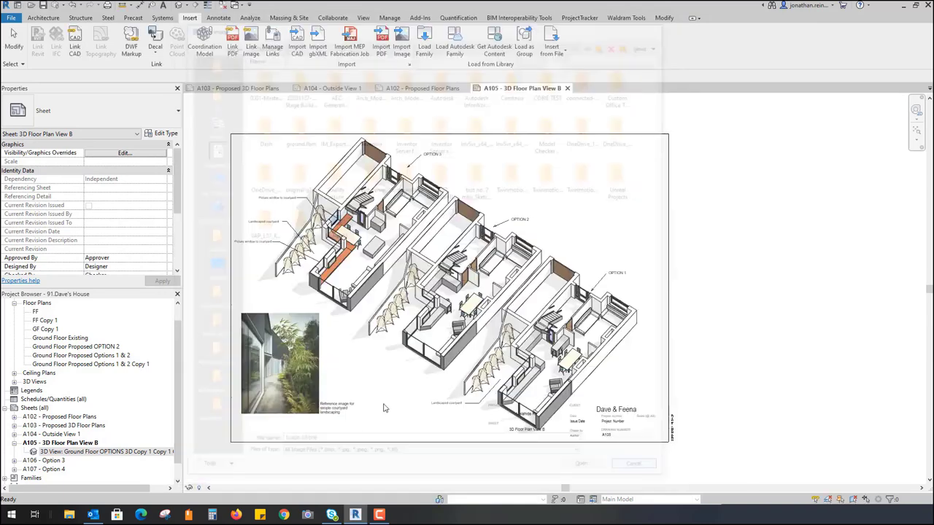
- Compare the courtyard reference image up close with the planted courtyards in the 3D option views on sheet A105
scroll(266, 391, "up", 5)
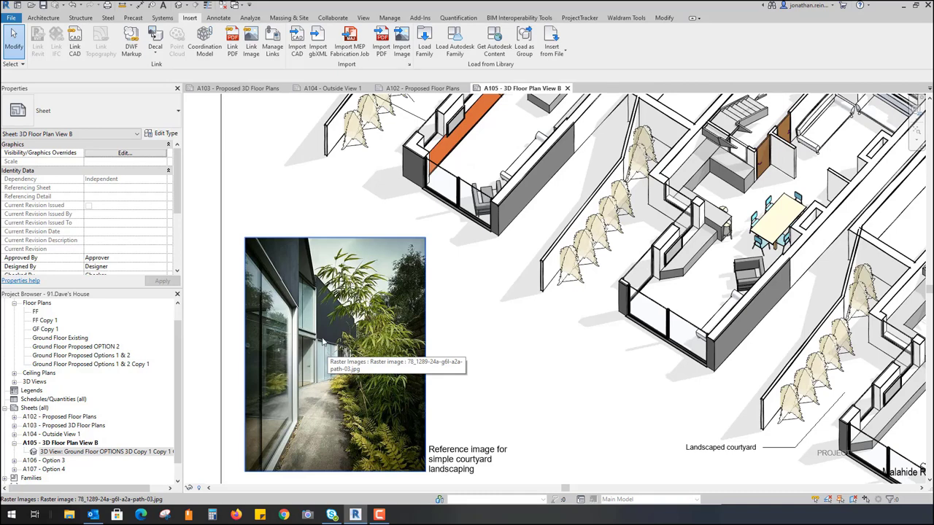
scroll(325, 348, "down", 4)
scroll(430, 381, "up", 1)
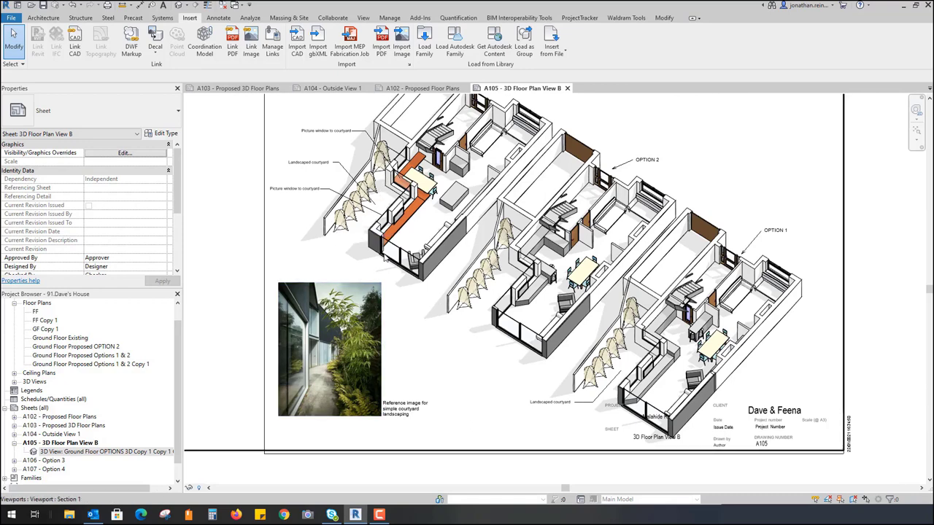
scroll(349, 350, "up", 3)
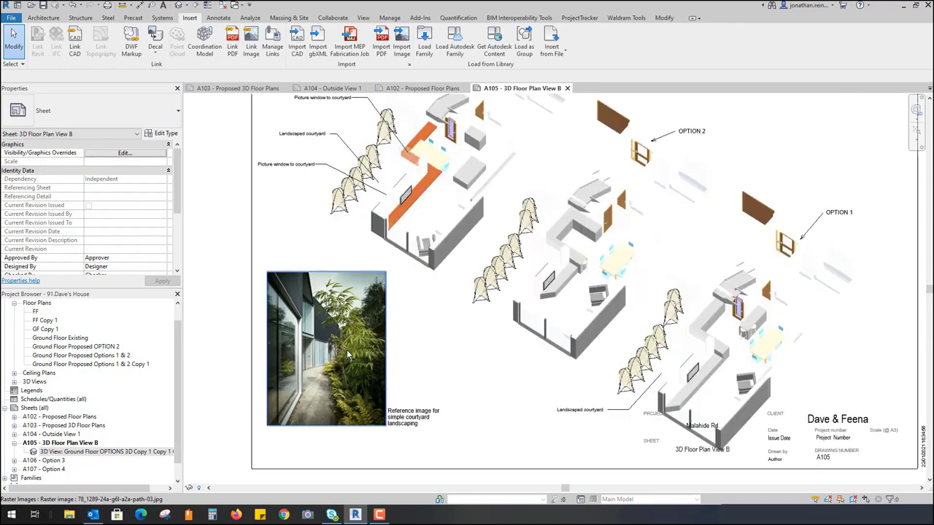
scroll(349, 351, "down", 6)
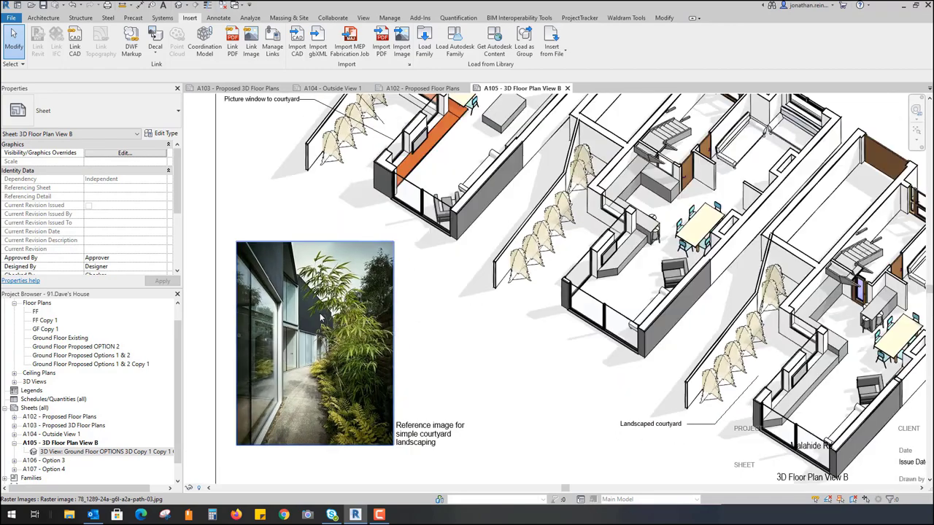
scroll(438, 377, "up", 2)
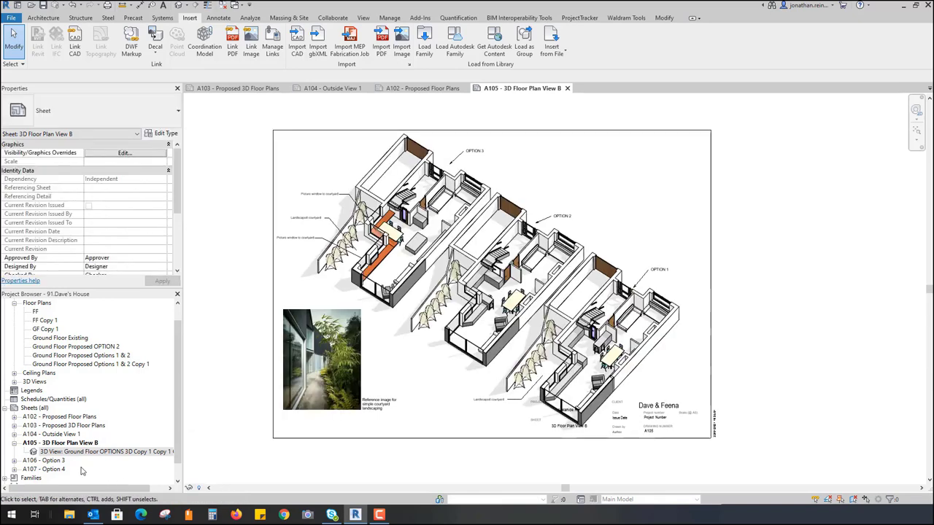
- Open sheet A106 - Option 3 and examine its exploded bench view, annotations and the 3D floor plan viewport below
double_click(59, 461)
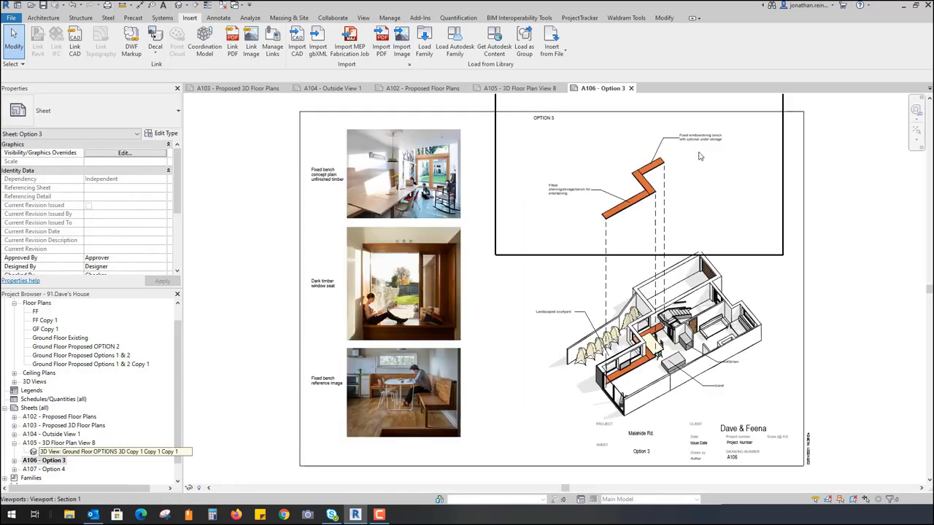
scroll(437, 153, "up", 5)
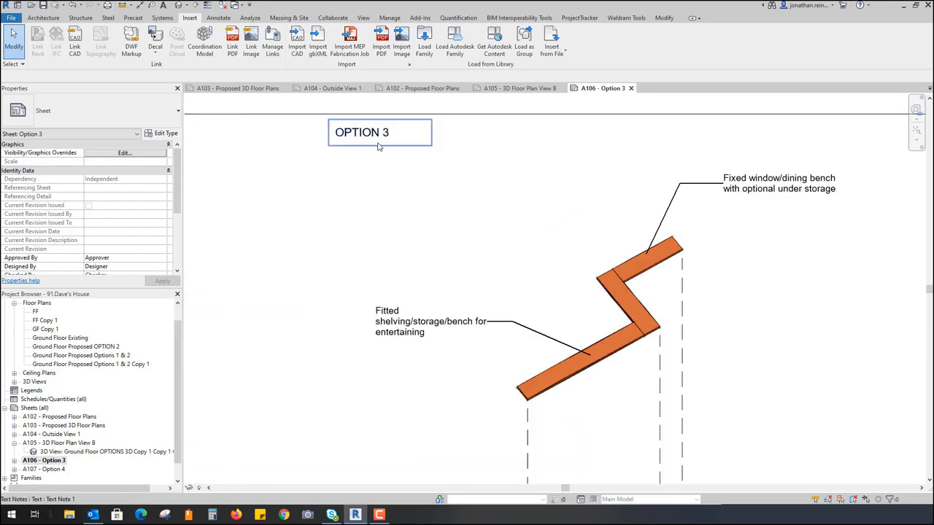
scroll(367, 210, "down", 5)
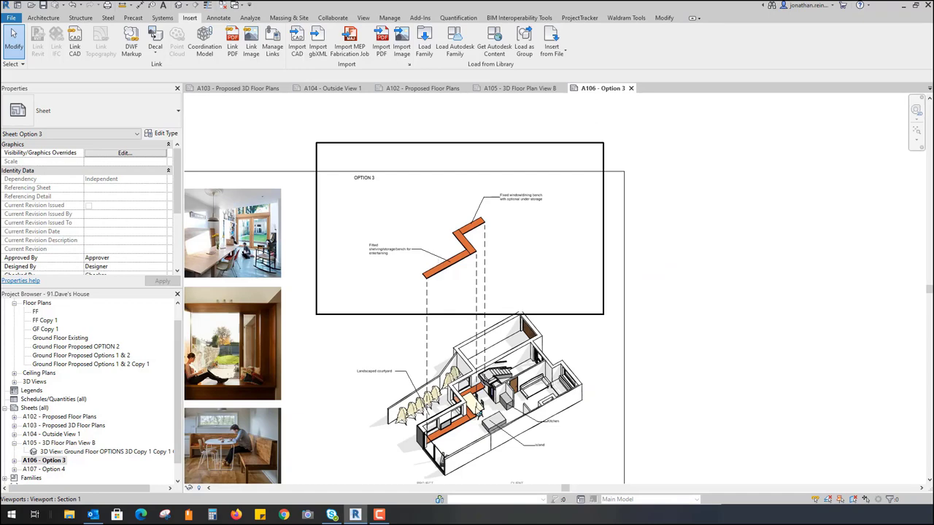
scroll(387, 248, "up", 4)
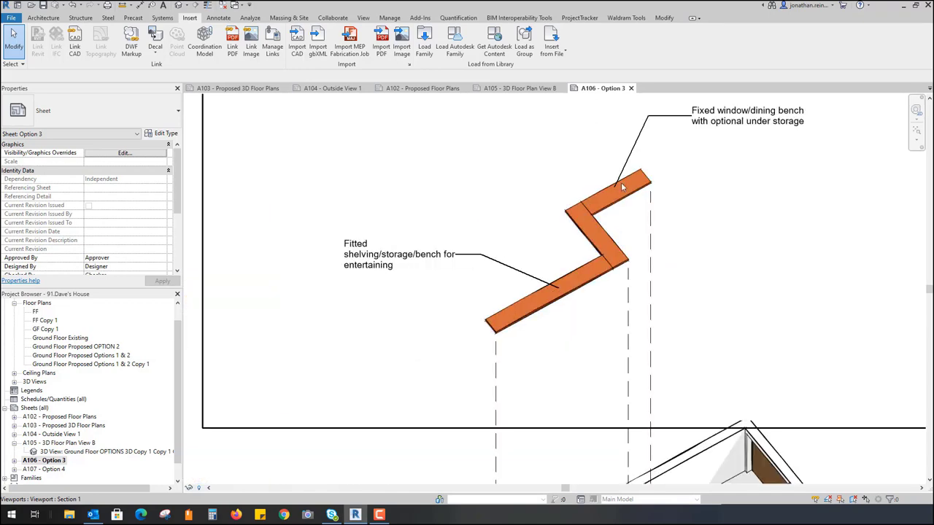
scroll(635, 184, "down", 4)
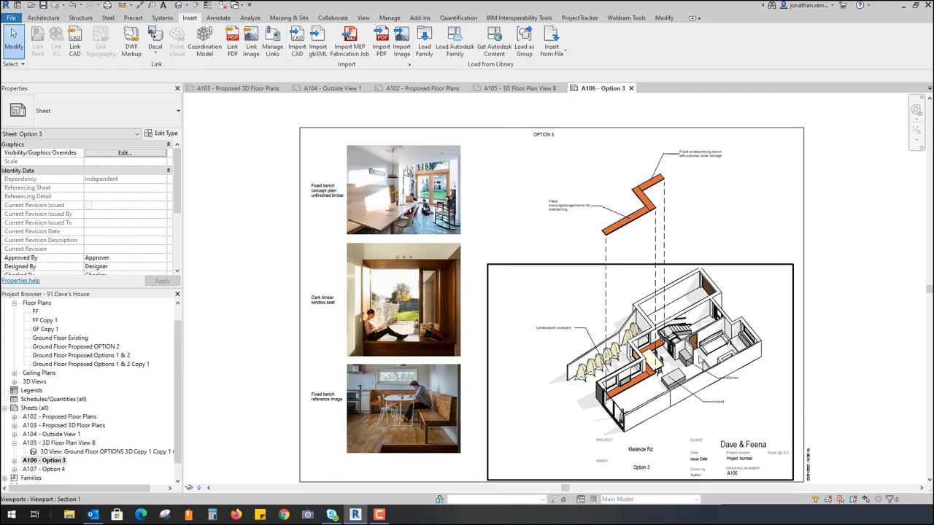
middle_click_drag(698, 357, 511, 356)
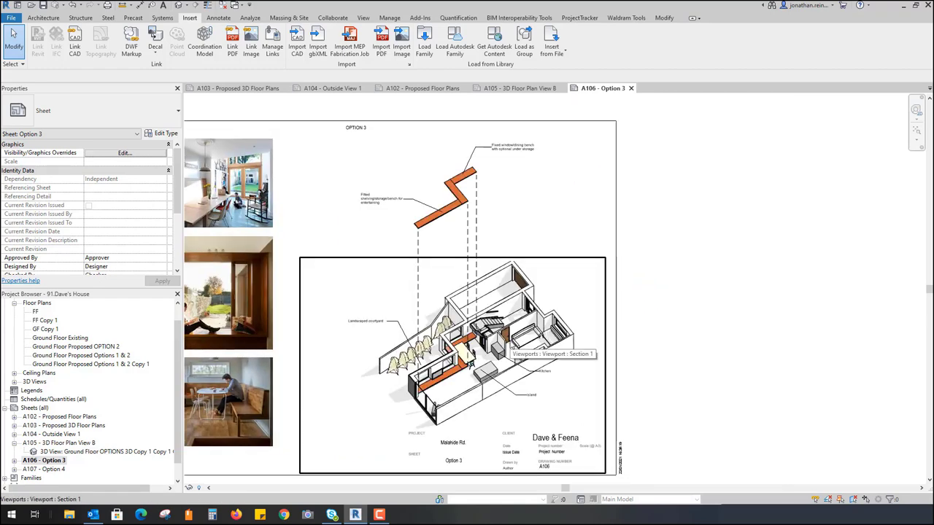
left_click(512, 342)
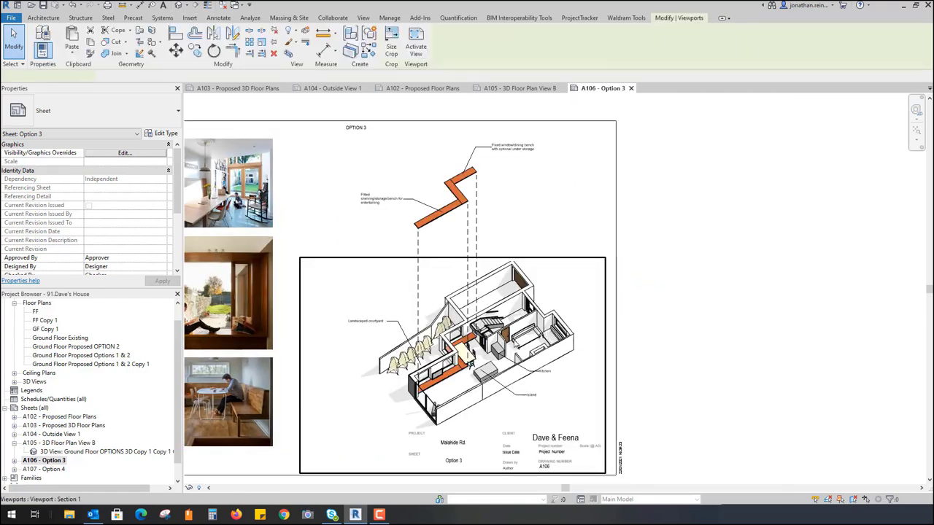
- List the 3D views placed on sheet A106, select Opt. 3 - View 1, and select the exploded bench viewport
left_click(14, 461)
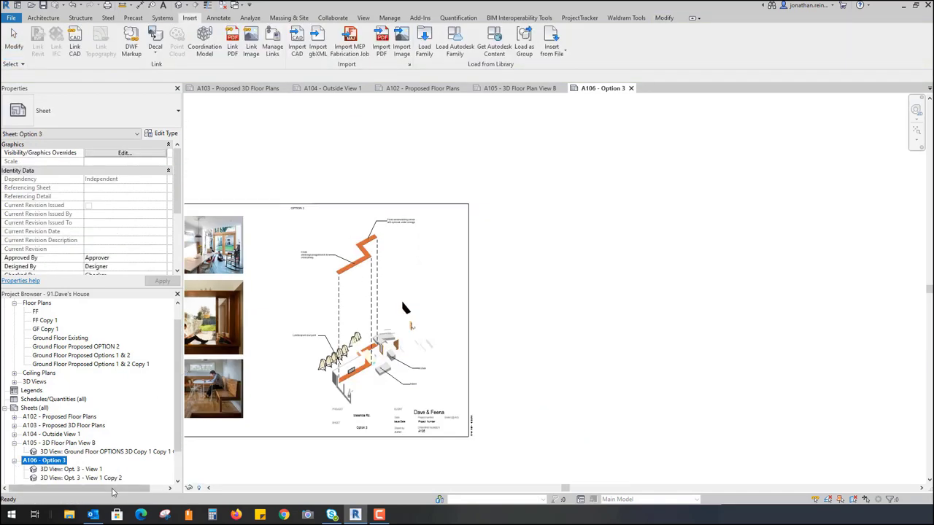
scroll(334, 372, "up", 1)
left_click(86, 470)
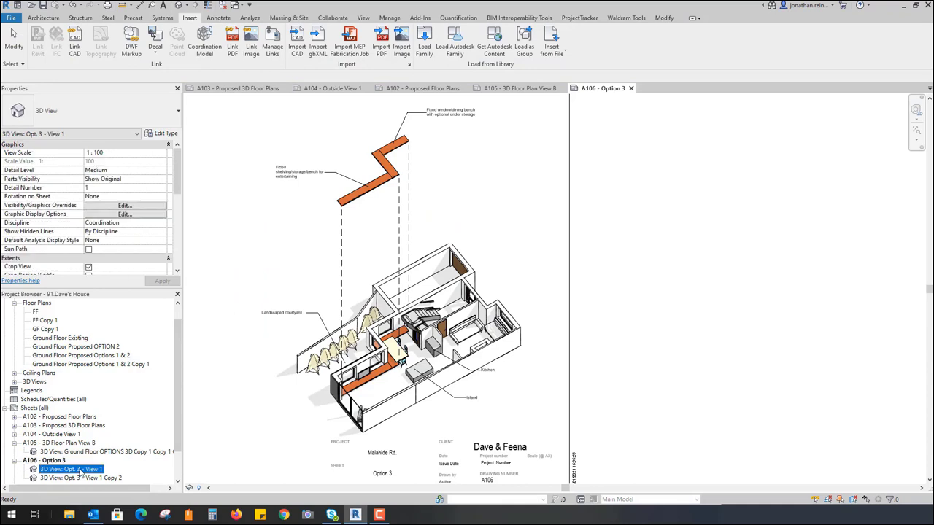
scroll(80, 472, "down", 1)
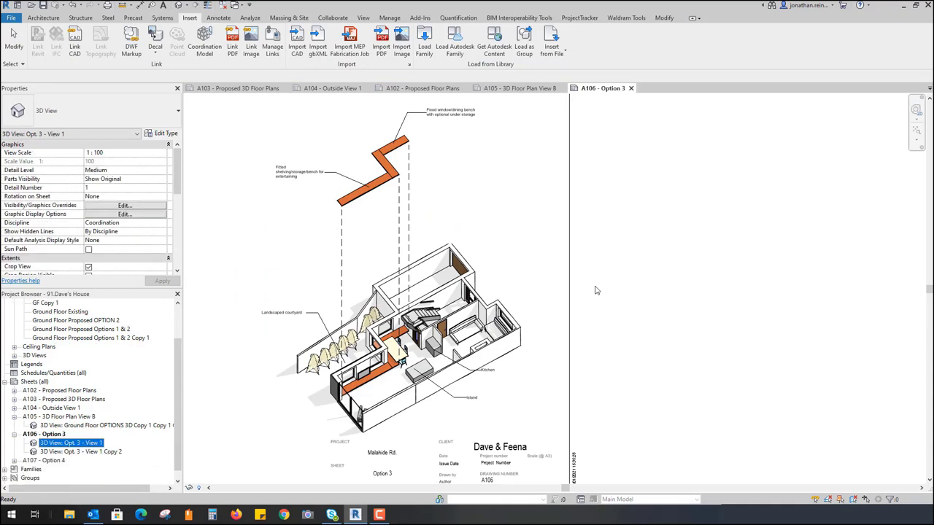
left_click(356, 201)
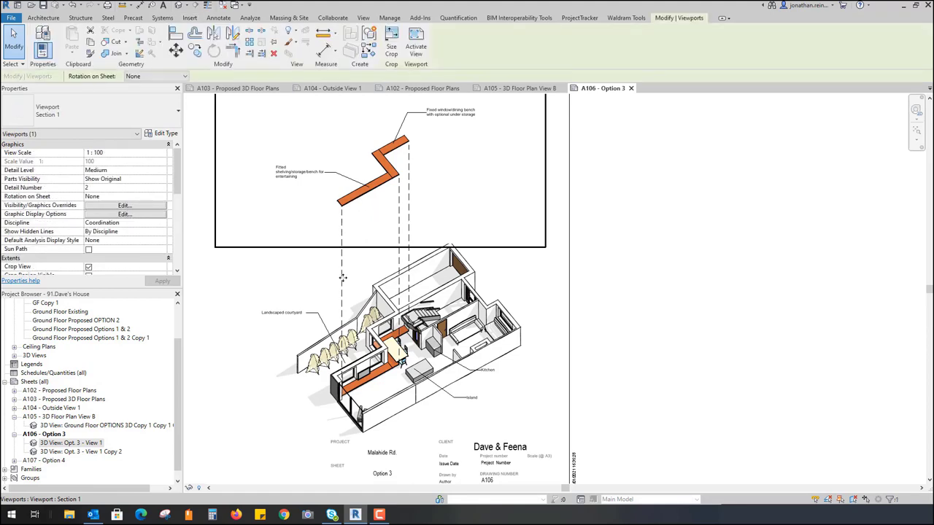
- Open the two 3D views behind sheet A106: Opt. 3 - View 1 and Opt. 3 - View 1 Copy 2
left_click(92, 453)
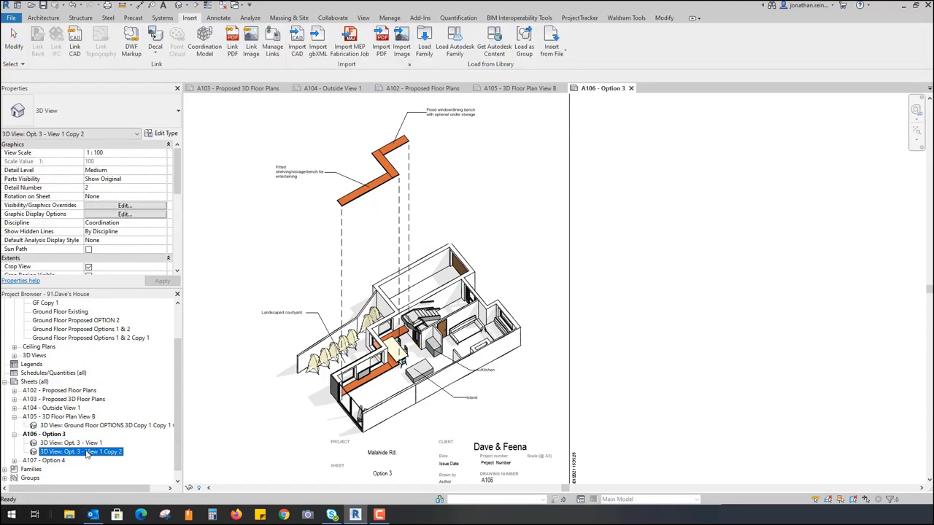
double_click(86, 445)
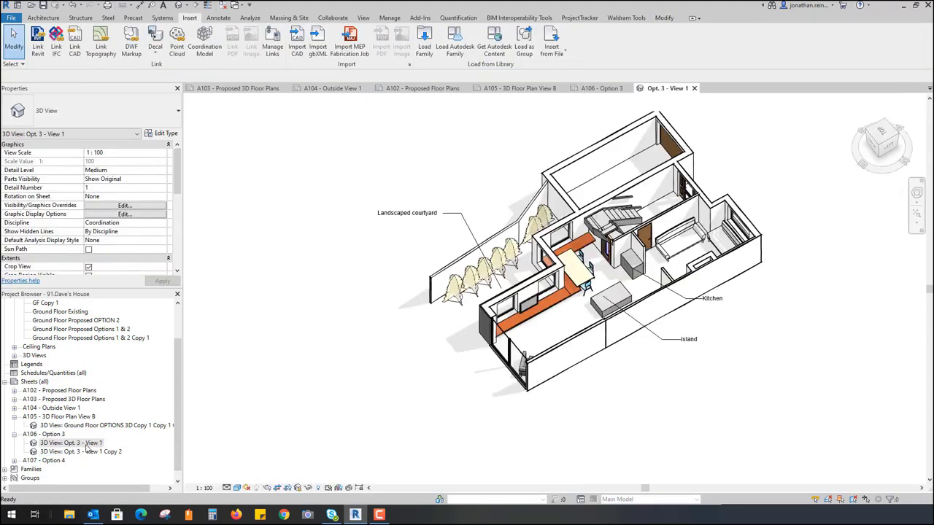
double_click(83, 453)
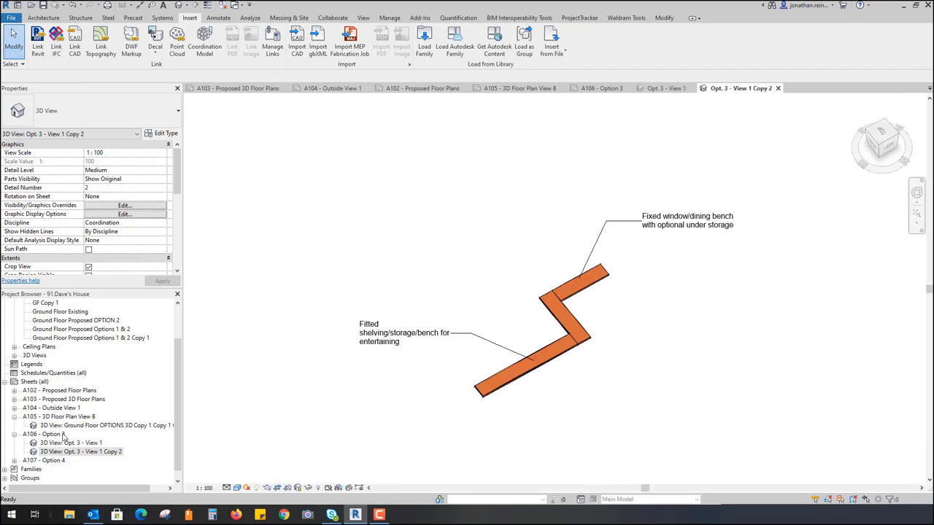
left_click(54, 435)
key("F2")
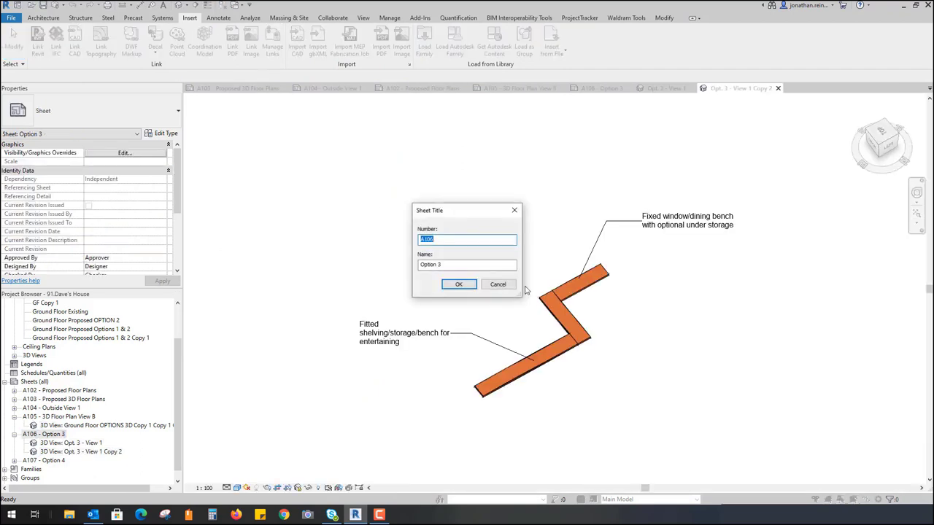
left_click(491, 286)
left_click(14, 435)
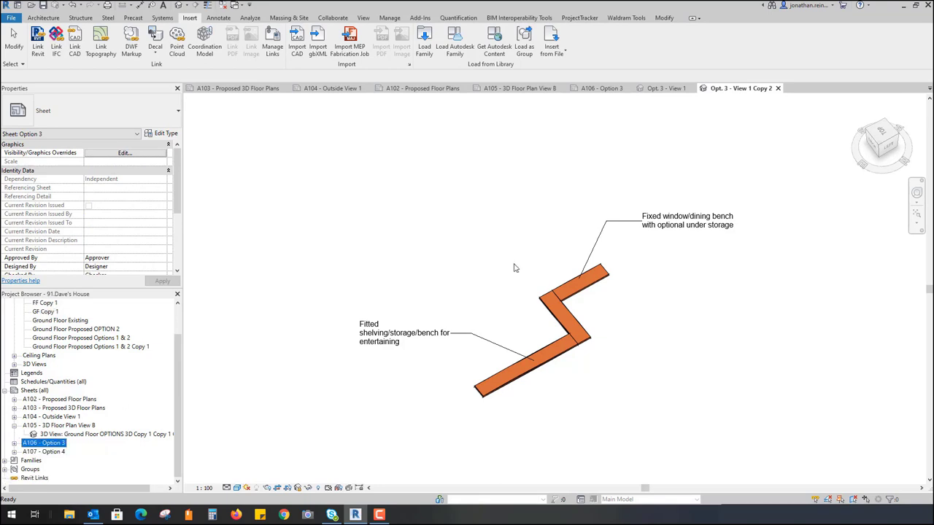
- Return to sheet A106 - Option 3 and list the 3D views placed on it
scroll(515, 267, "down", 3)
double_click(42, 444)
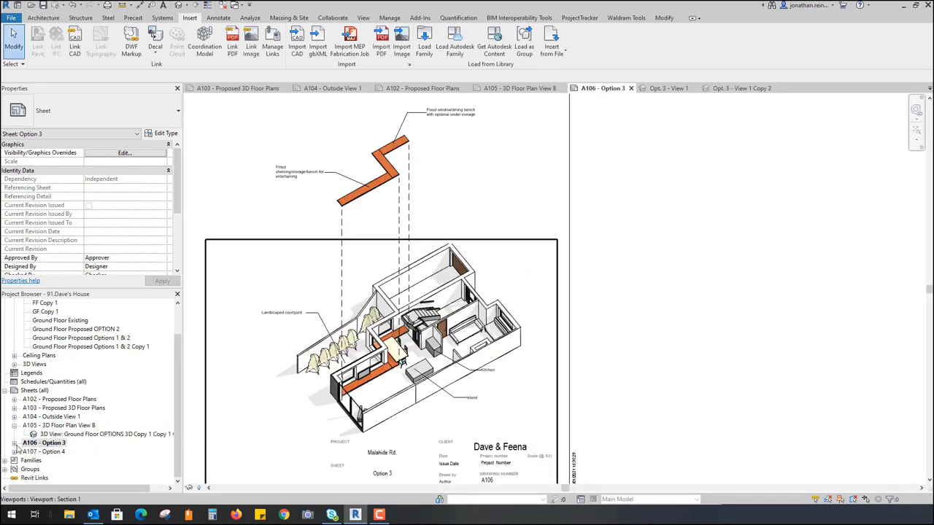
left_click(14, 443)
right_click(68, 453)
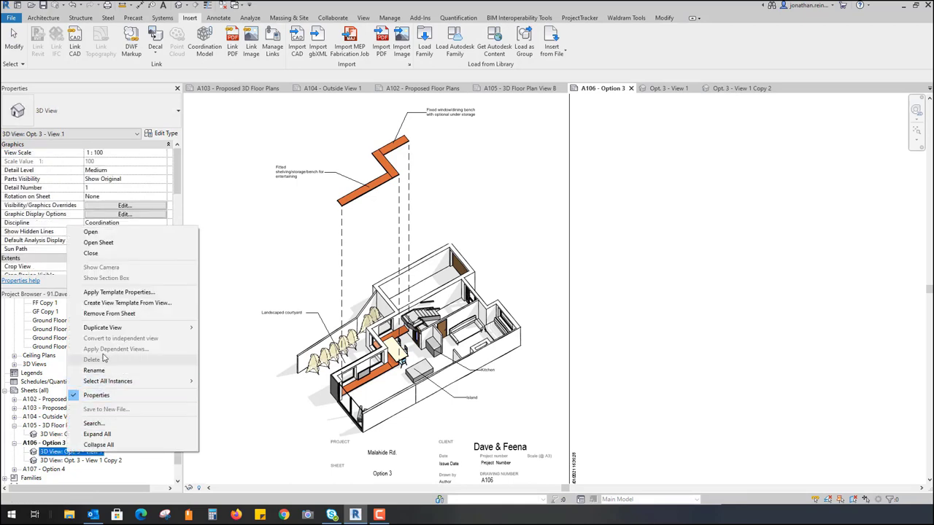
left_click(57, 456)
left_click(704, 307)
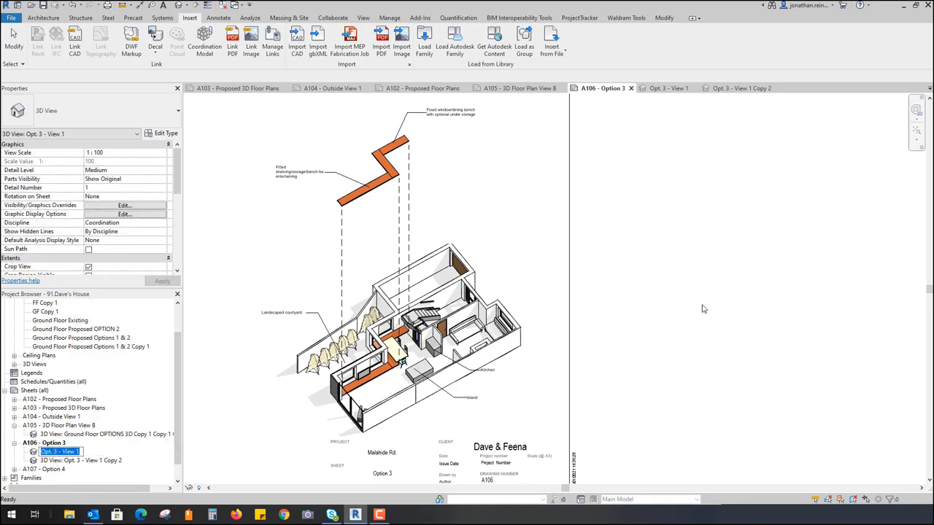
- Review the commands available for both 3D views listed under sheet A106, and select the exploded bench viewport on the sheet
scroll(704, 306, "down", 2)
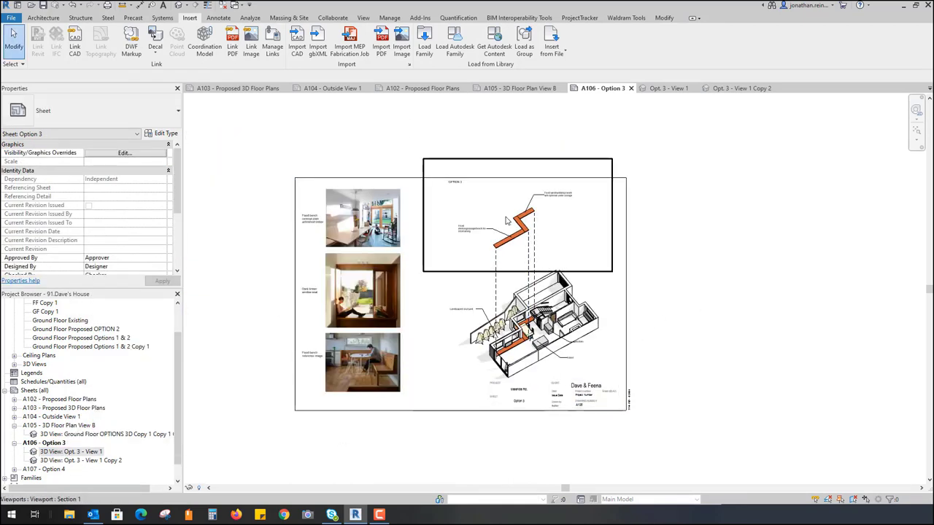
left_click(80, 460)
right_click(79, 452)
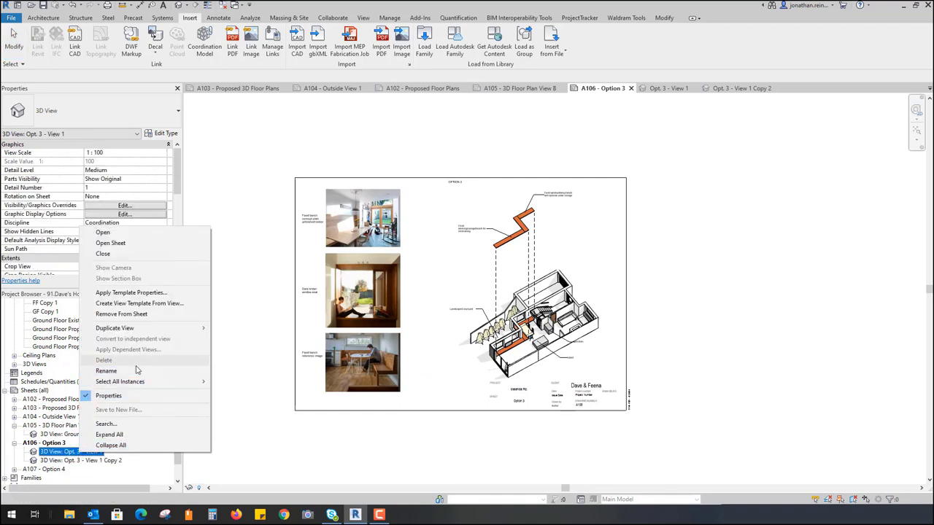
left_click(57, 460)
right_click(57, 462)
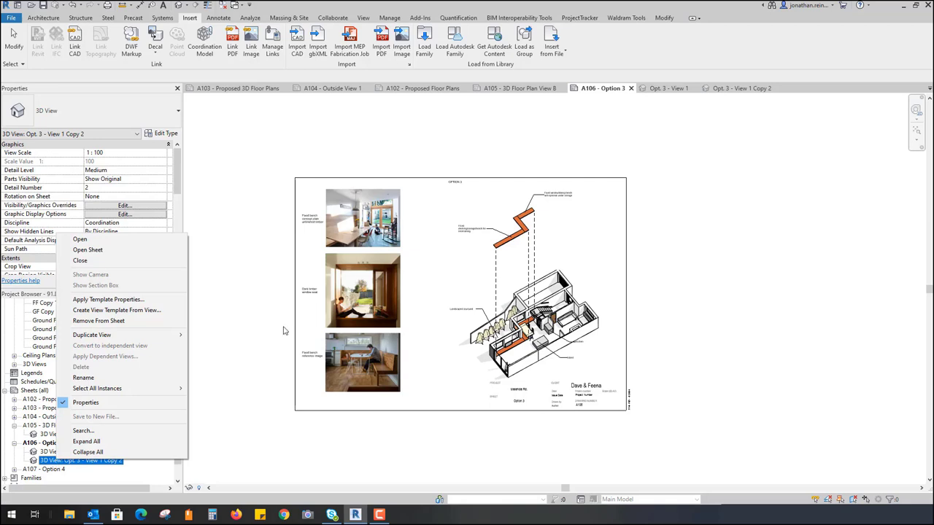
left_click(239, 303)
left_click(552, 223)
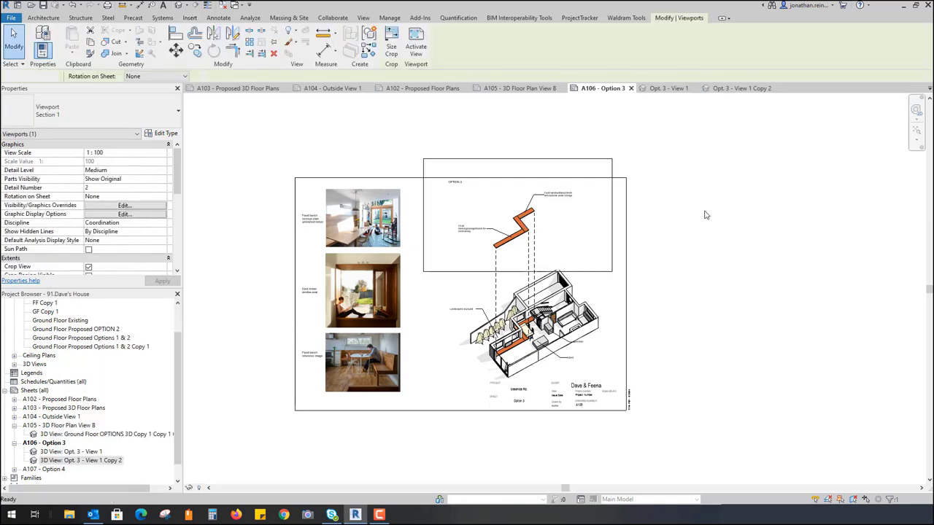
- Delete the exploded bench viewport from sheet A106 along with the dashed projection lines above the house
key("Delete")
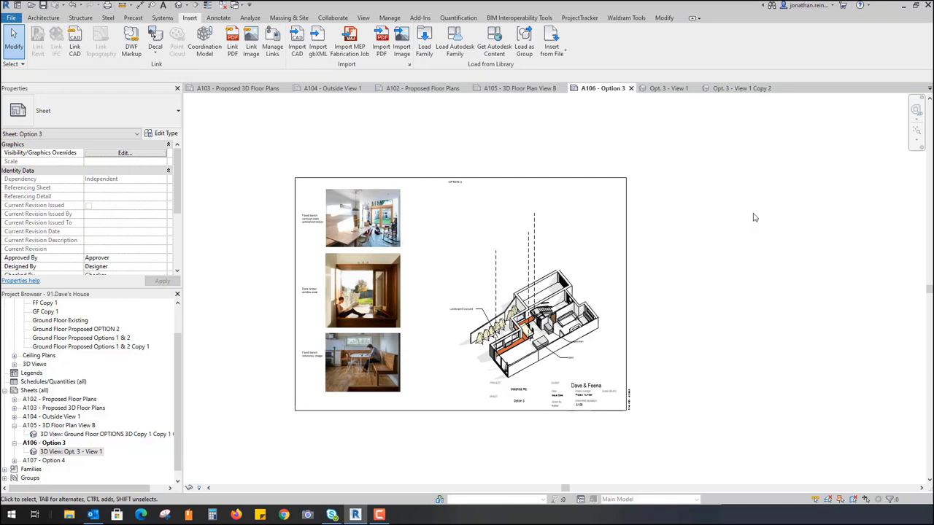
left_click(496, 257)
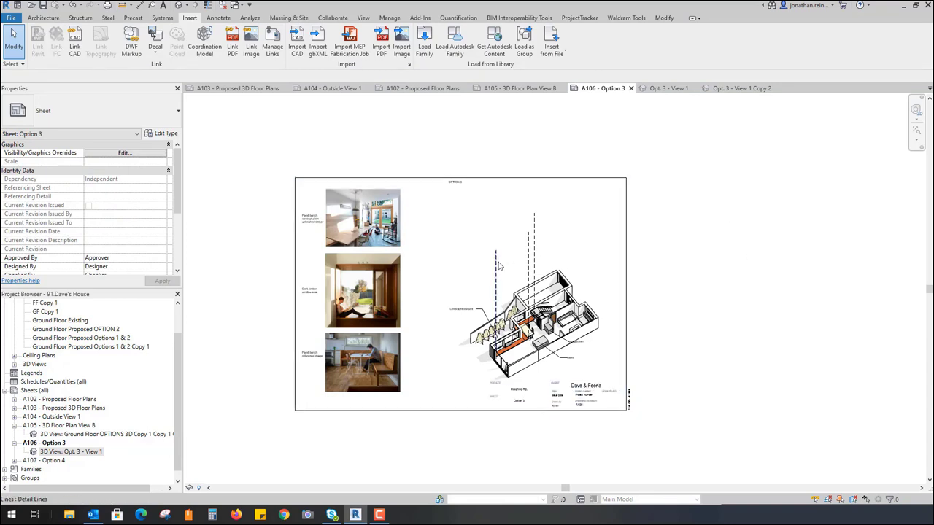
key("Delete")
left_click(534, 252)
key("Delete")
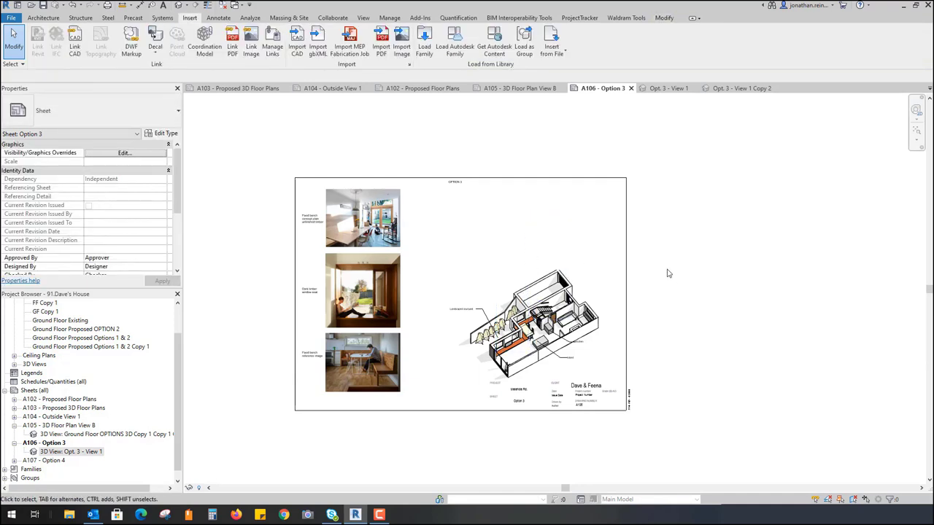
scroll(533, 262, "up", 5)
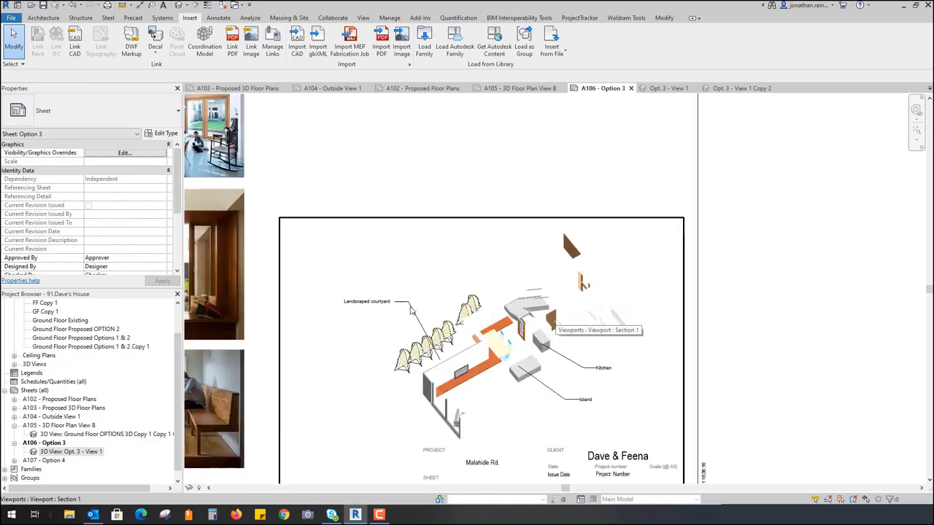
scroll(533, 262, "down", 5)
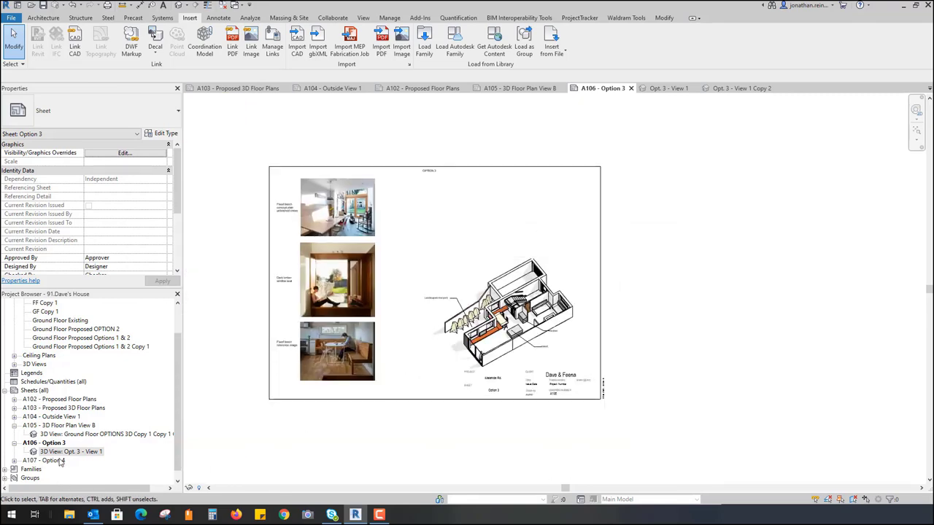
- Duplicate the 3D view Opt. 3 - View 1 placed on sheet A106, without its detailing
right_click(83, 452)
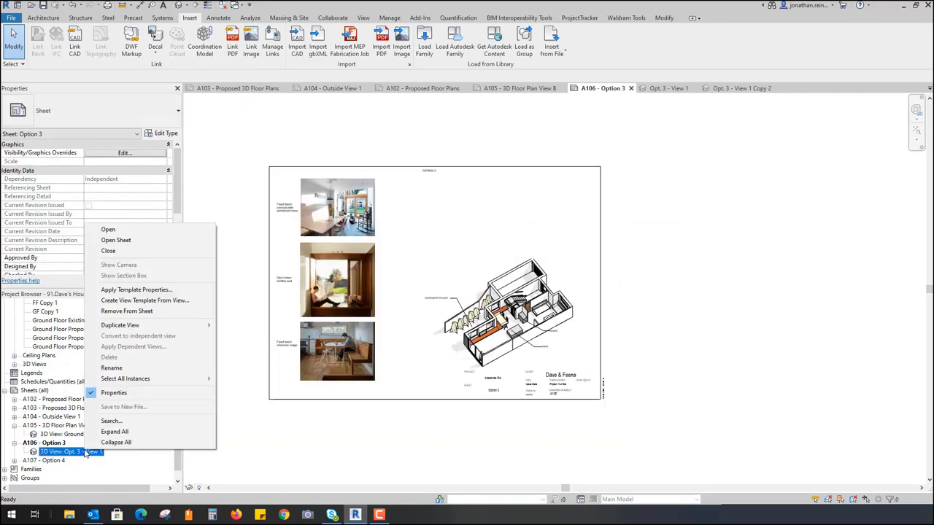
left_click(389, 423)
left_click(527, 290)
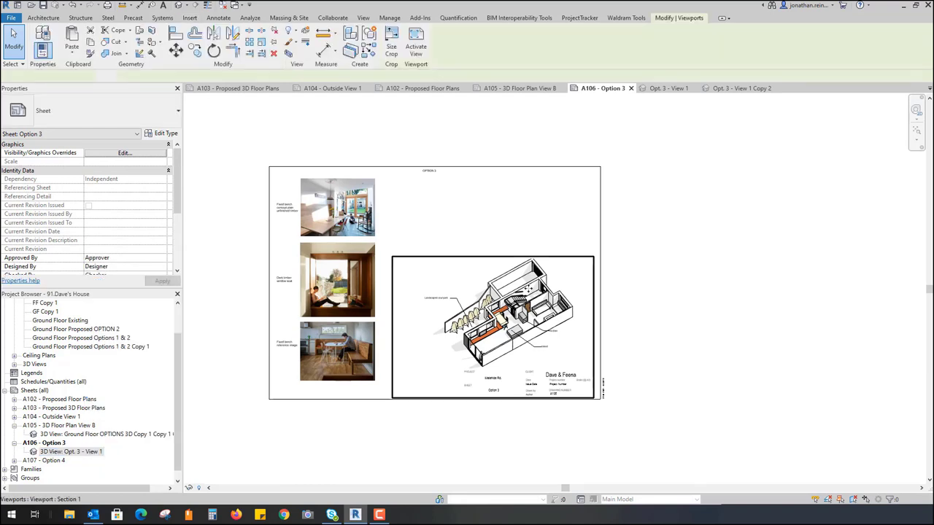
left_click(14, 37)
left_click(88, 453)
right_click(89, 453)
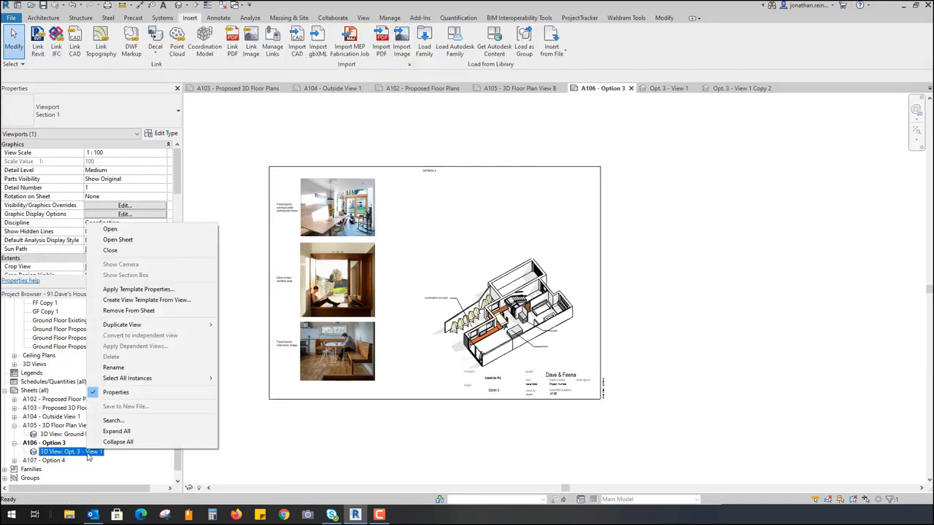
mouse_move(191, 325)
left_click(254, 325)
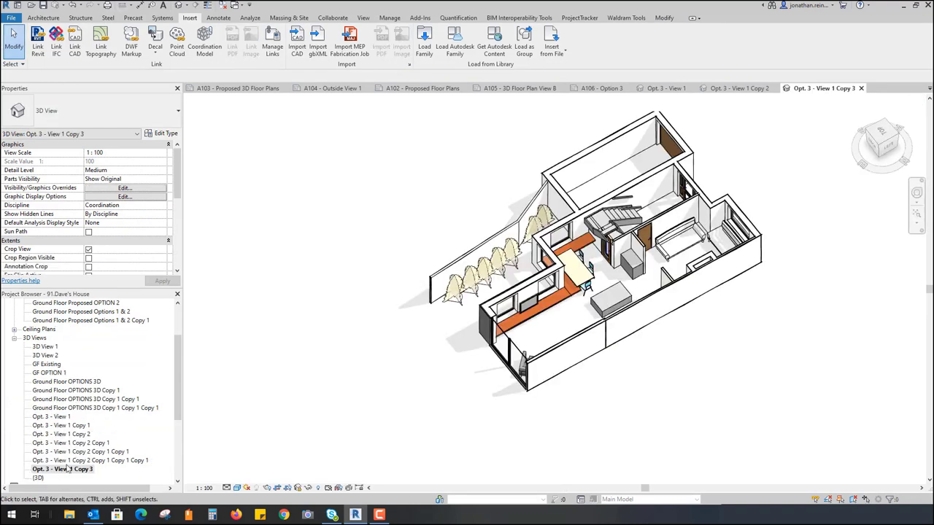
- Return to sheet A106 - Option 3 and place Opt. 3 - View 1 Copy 3 directly above the existing house view, vertically aligned
scroll(73, 460, "down", 2)
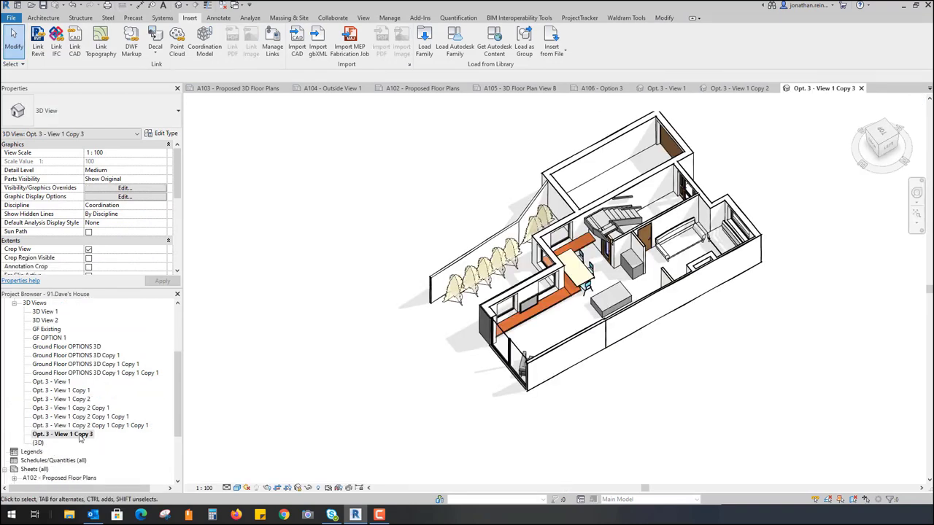
scroll(76, 438, "down", 5)
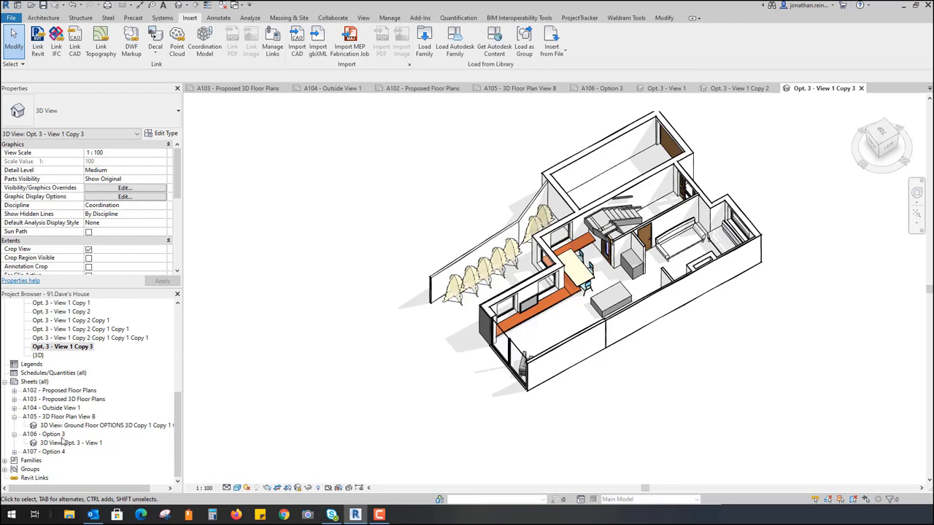
double_click(44, 434)
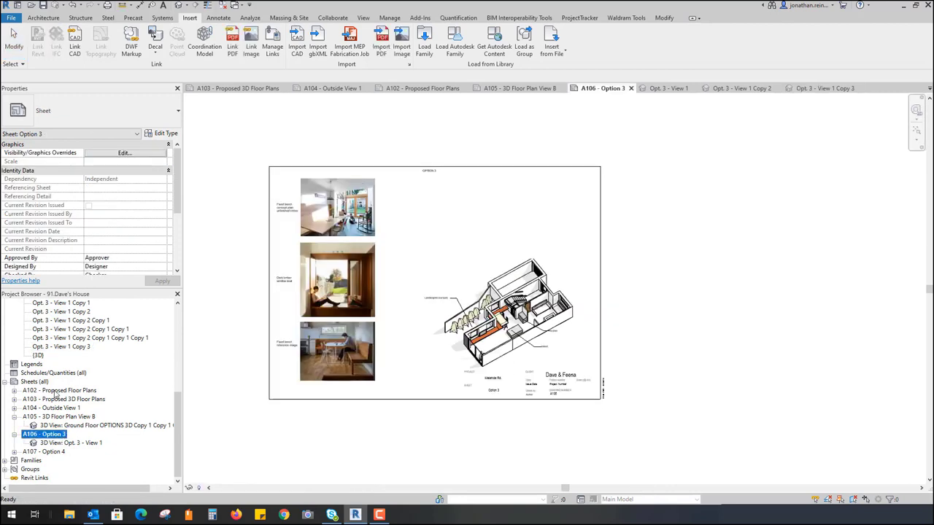
left_click(73, 347)
left_click_drag(73, 347, 470, 233)
left_click(502, 221)
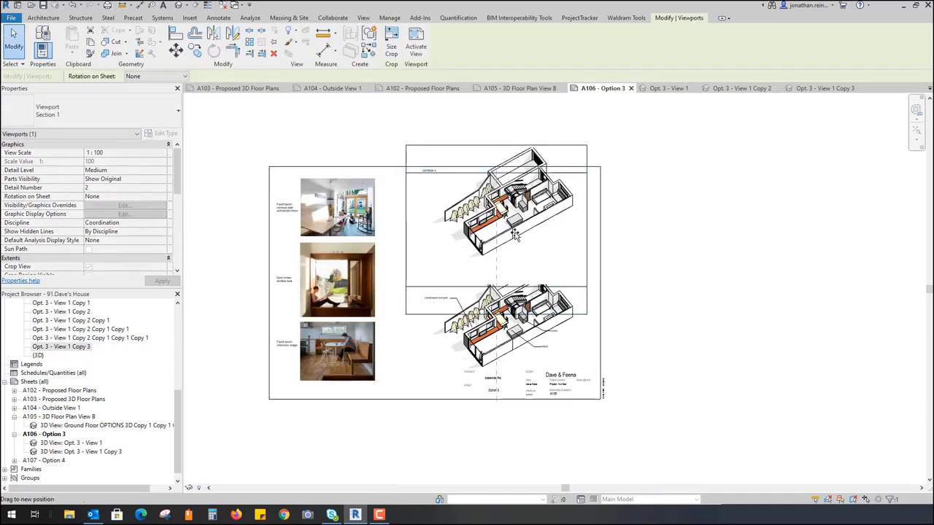
scroll(515, 233, "up", 1)
scroll(514, 233, "up", 2)
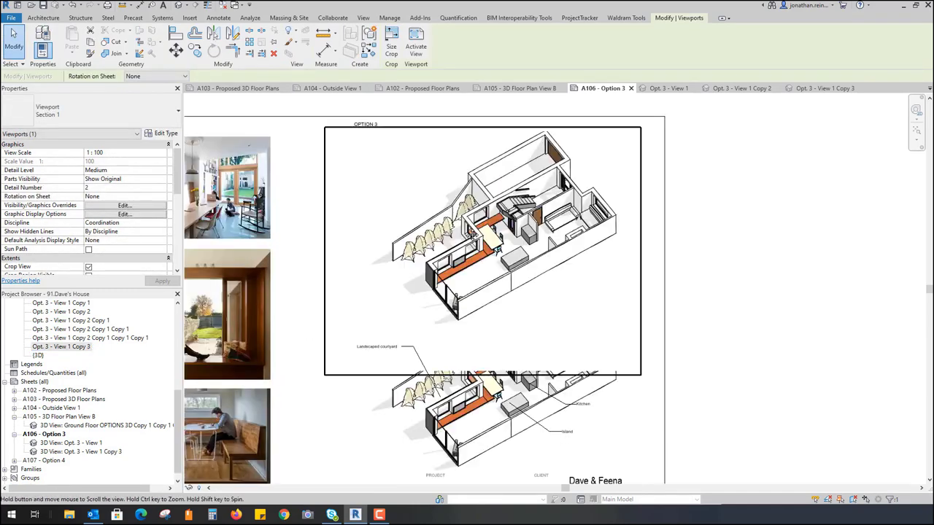
- Activate the upper view on the sheet and hide all of its model elements
double_click(438, 212)
scroll(438, 204, "down", 4)
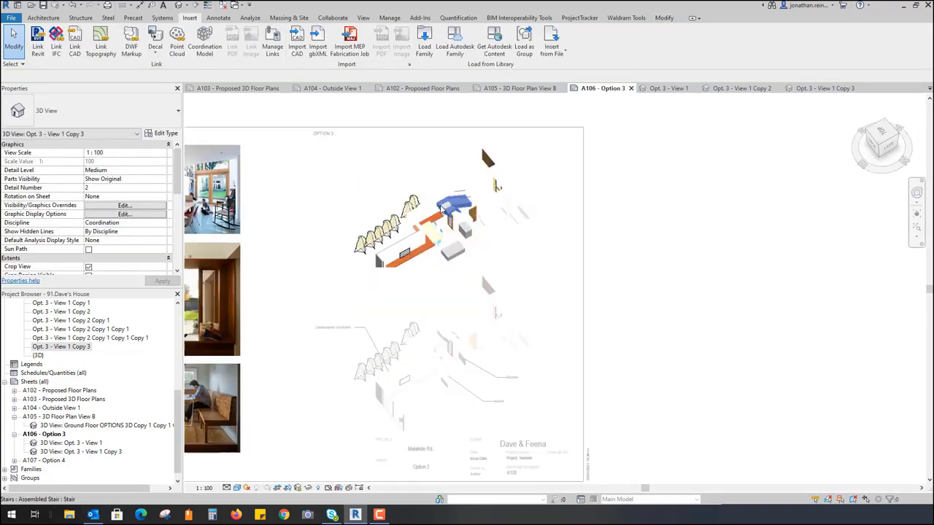
scroll(445, 232, "up", 2)
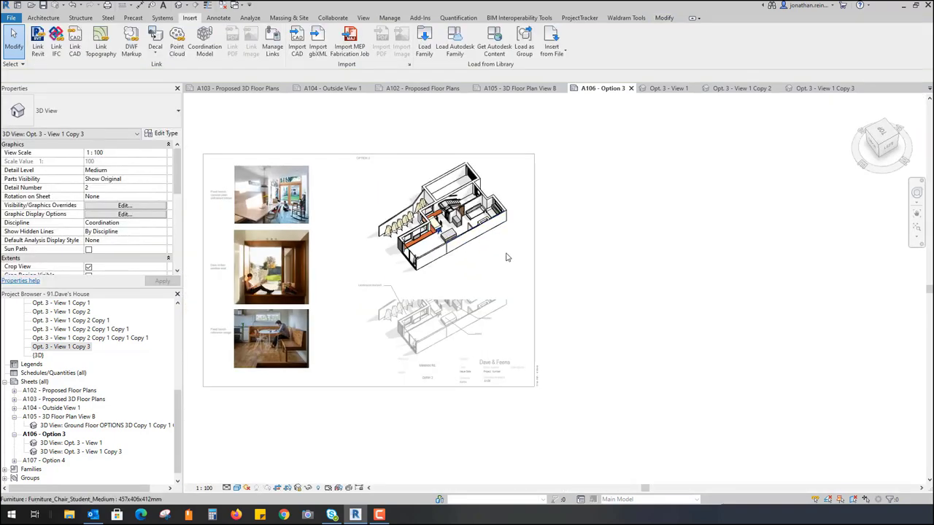
scroll(452, 241, "up", 4)
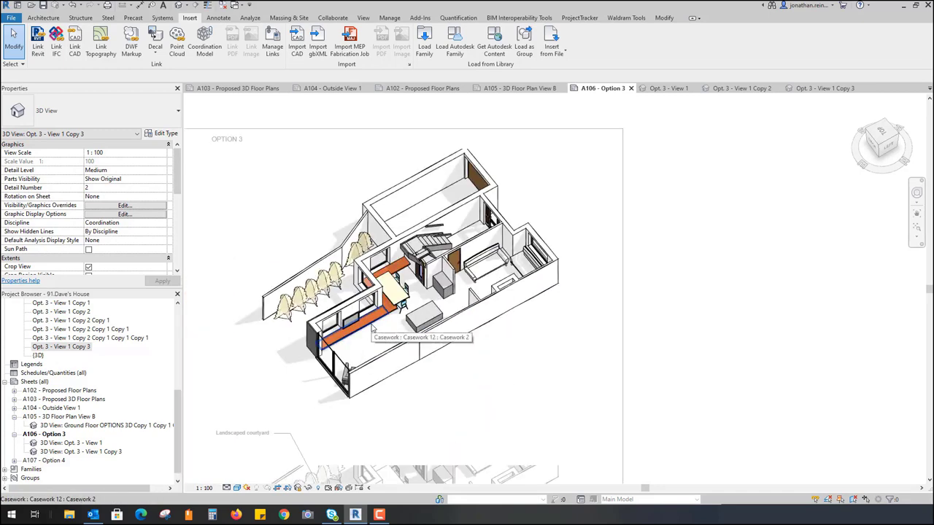
left_click_drag(564, 373, 284, 175)
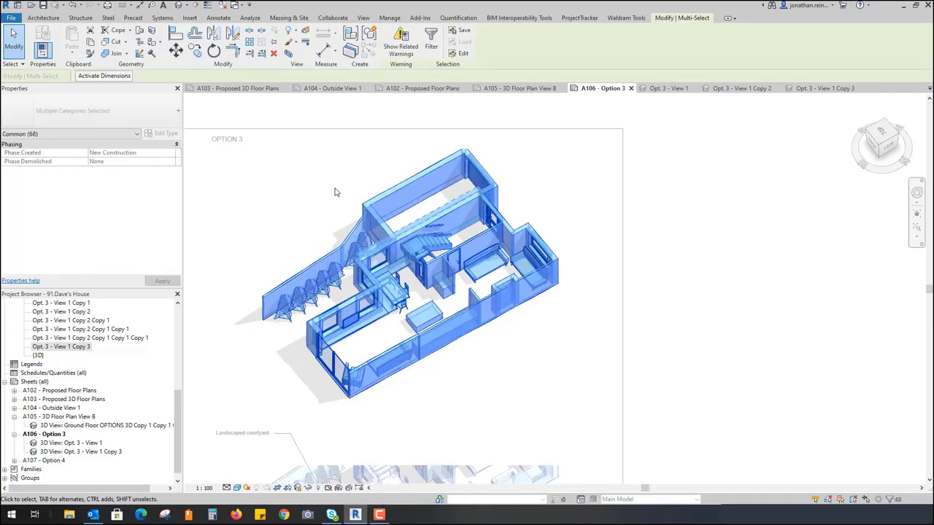
key("Delete")
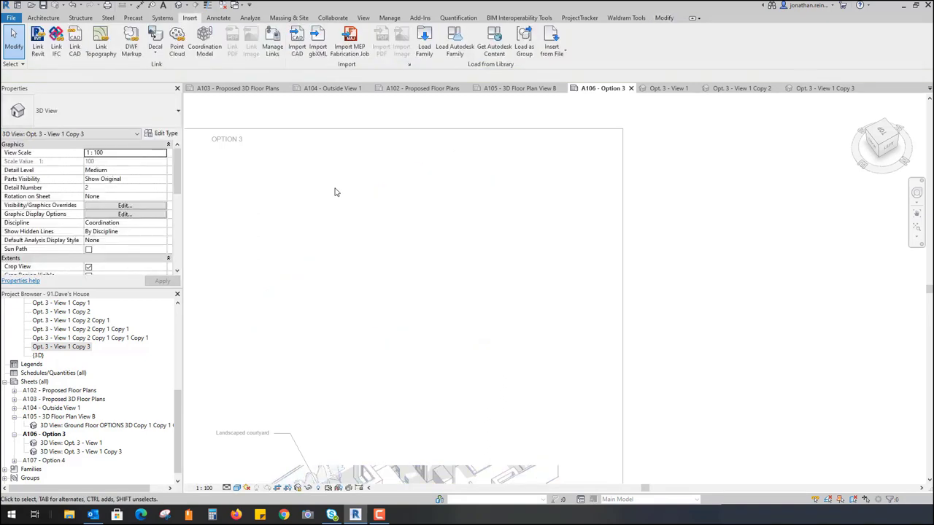
- Reveal the hidden elements and unhide the three orange bench casework pieces so only the bench shows in the upper view
left_click(318, 488)
scroll(372, 329, "up", 2)
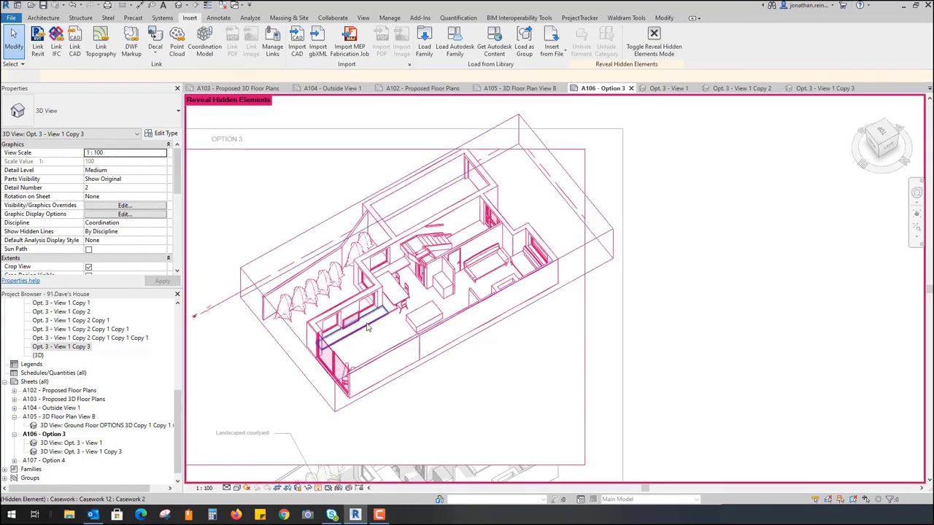
left_click(376, 327)
scroll(400, 319, "up", 1)
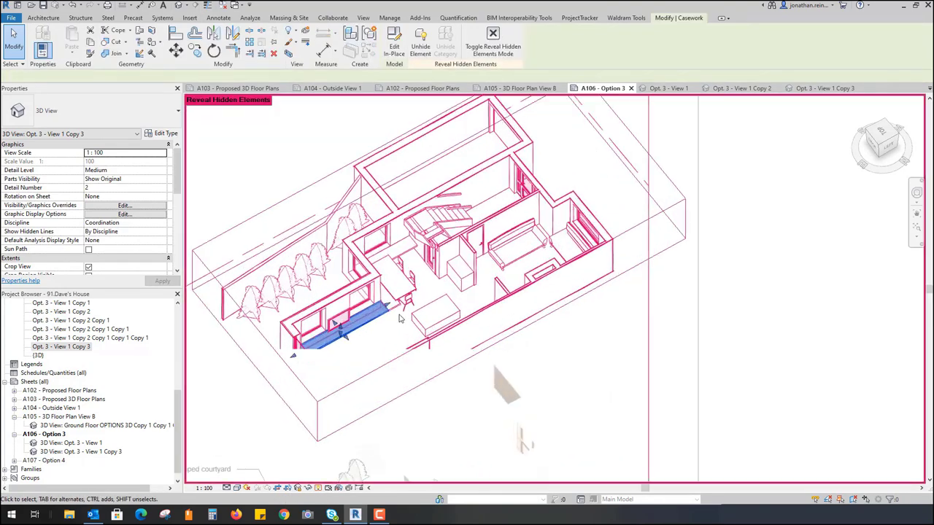
left_click(402, 254, "ctrl")
left_click(417, 257, "ctrl")
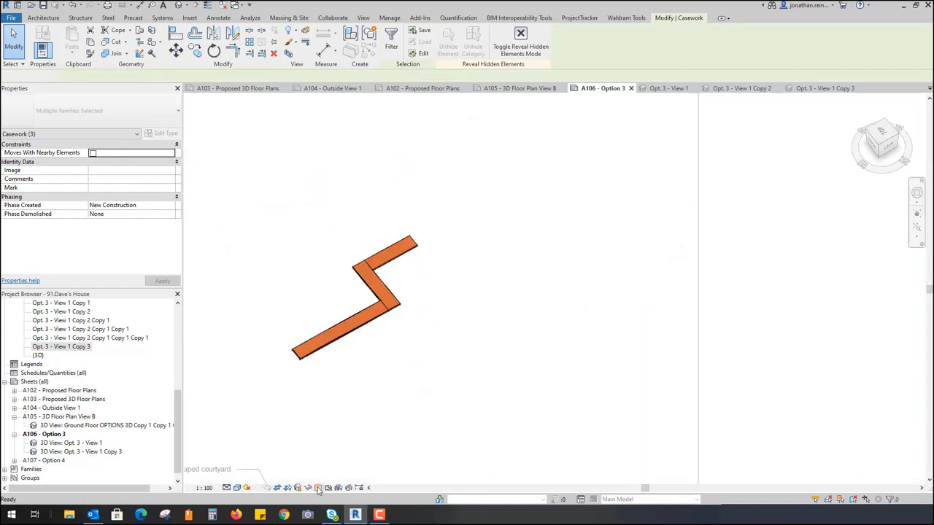
left_click(407, 308)
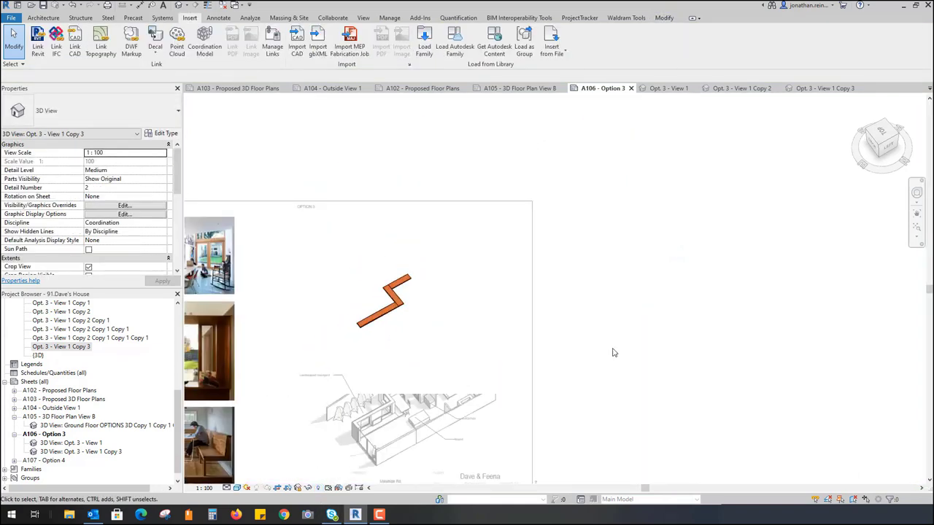
- Crop the upper view closely around the bench, hide its crop region and deactivate the view
double_click(367, 252)
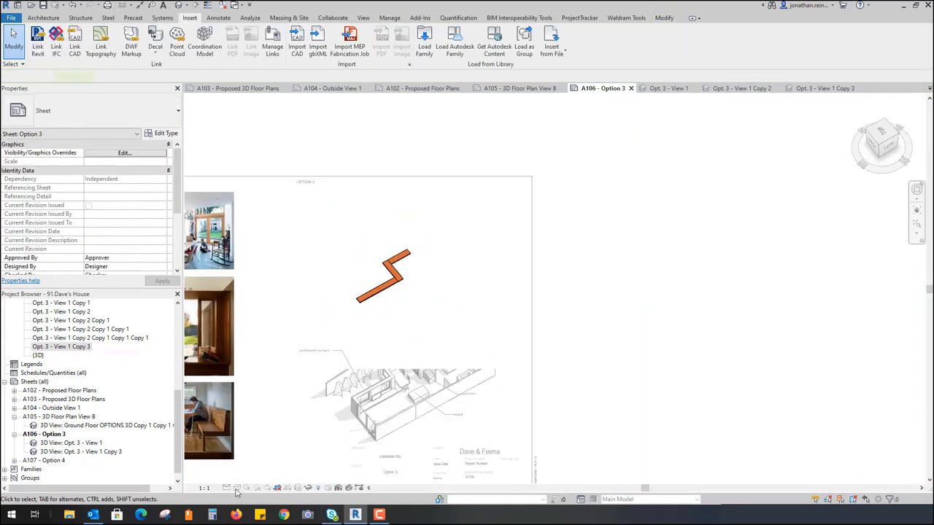
left_click(277, 489)
double_click(583, 323)
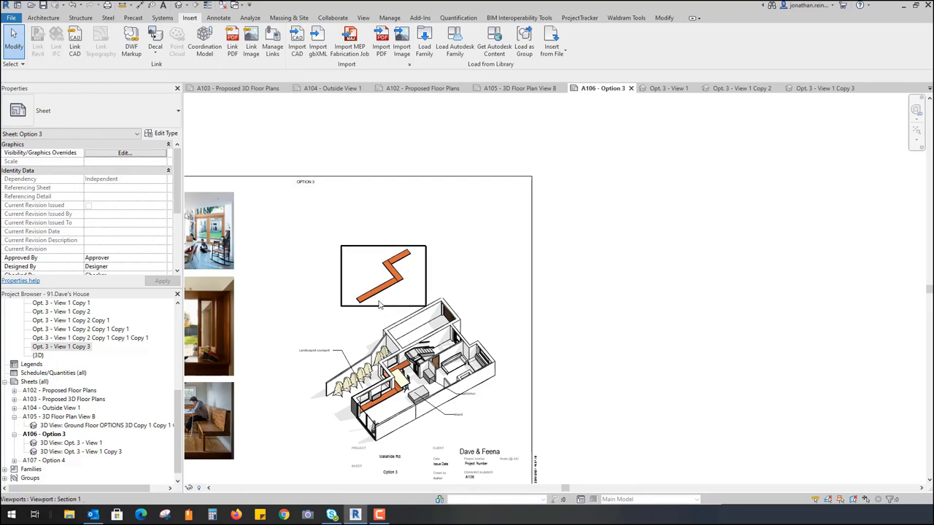
middle_click_drag(609, 304, 619, 248)
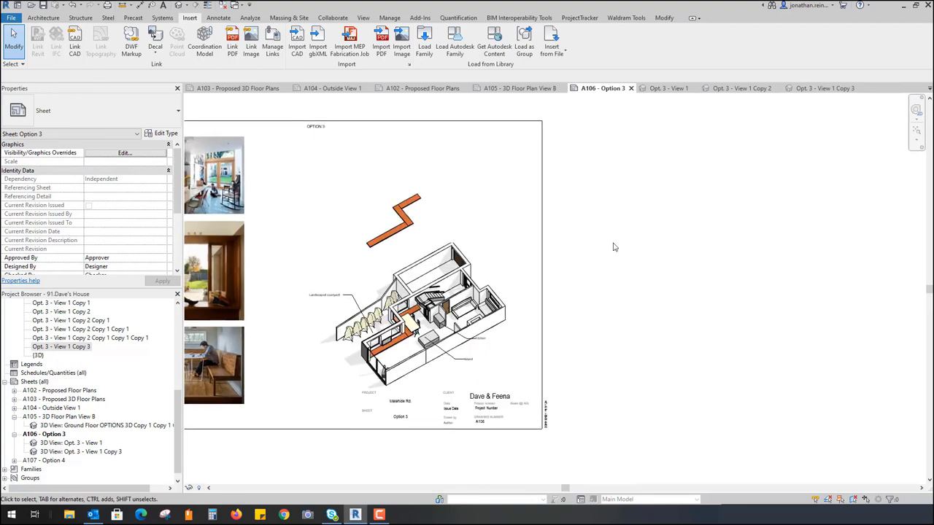
- Draw a vertical detail line in the Hidden Lines style from the bench corner in the house up to the matching exploded bench corner
left_click(218, 17)
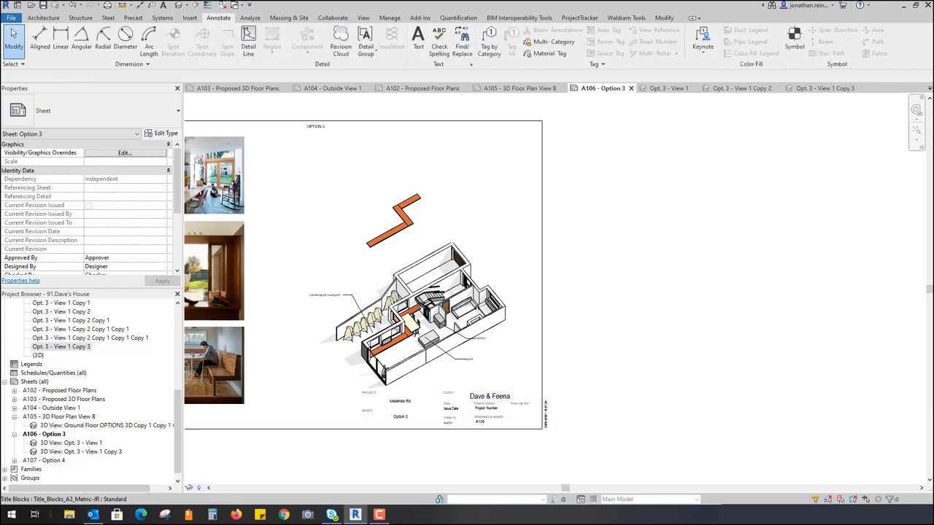
left_click(249, 46)
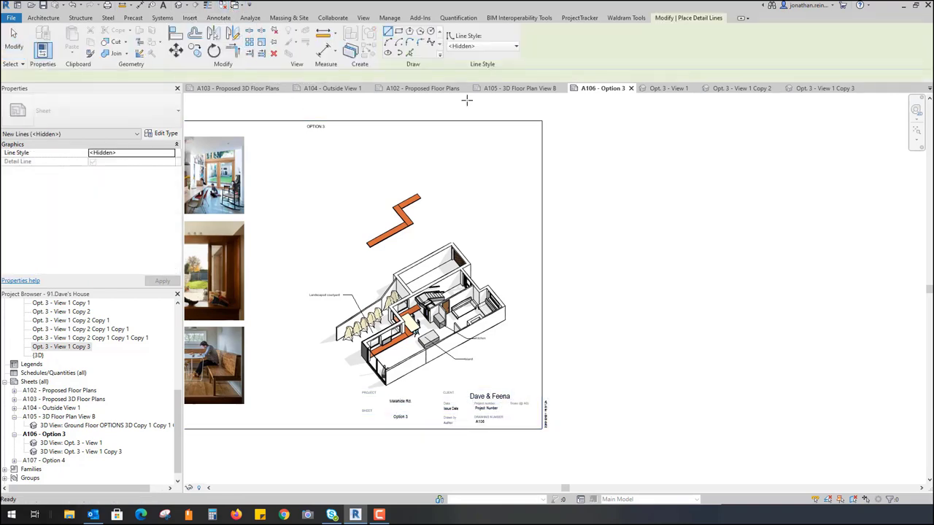
left_click(481, 47)
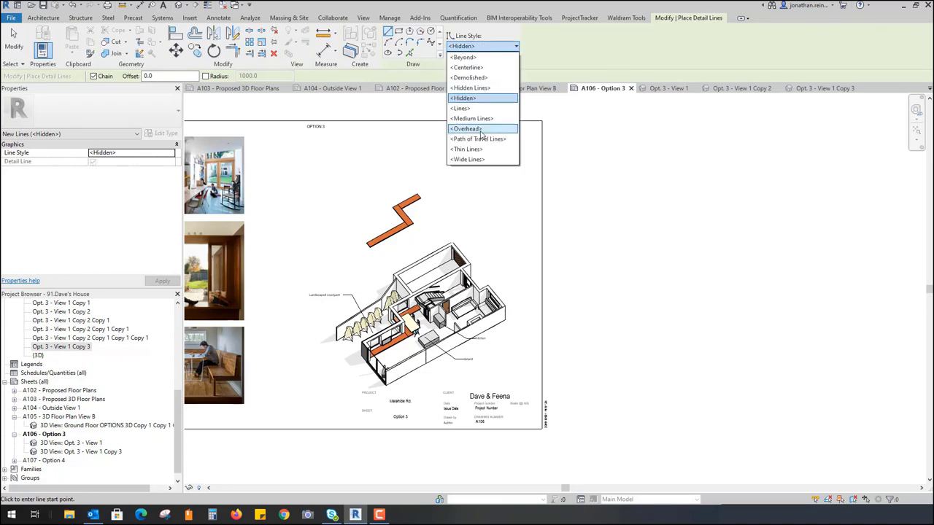
left_click(484, 88)
scroll(422, 342, "up", 5)
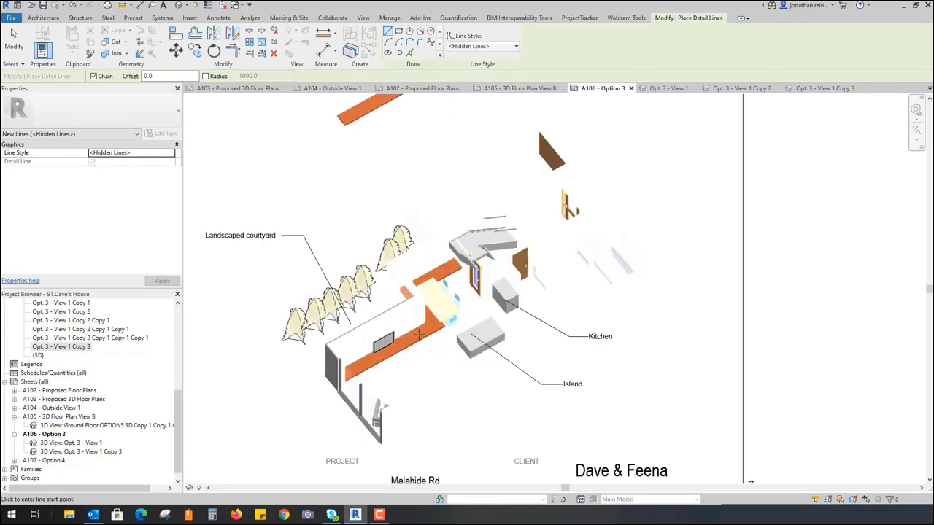
scroll(451, 322, "up", 4)
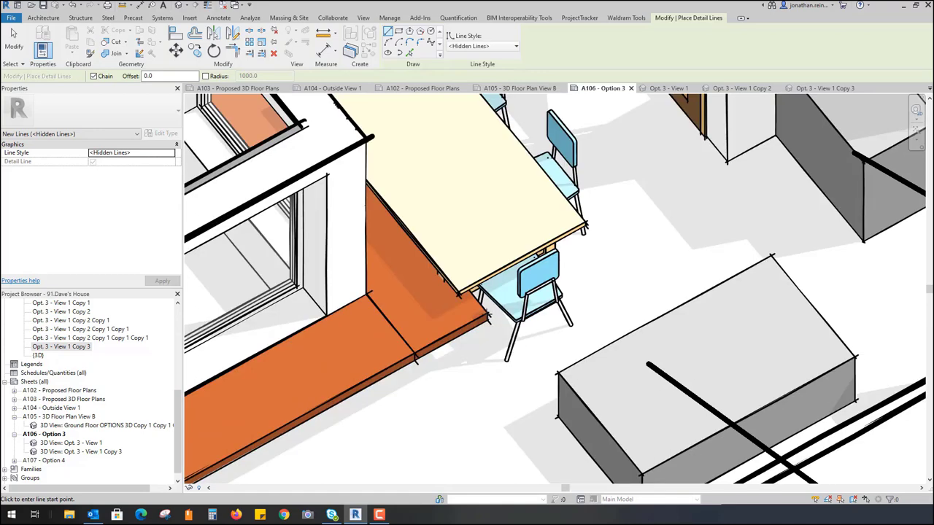
scroll(488, 276, "down", 10)
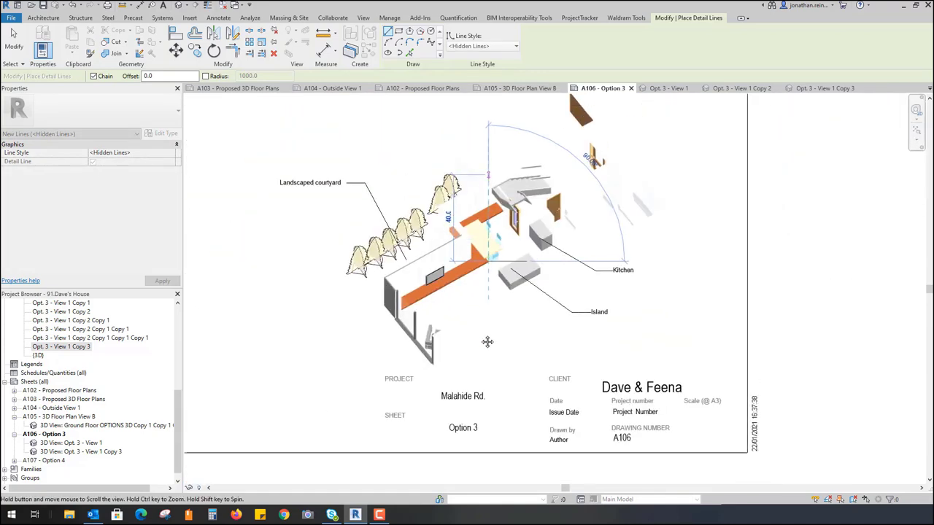
scroll(476, 282, "up", 3)
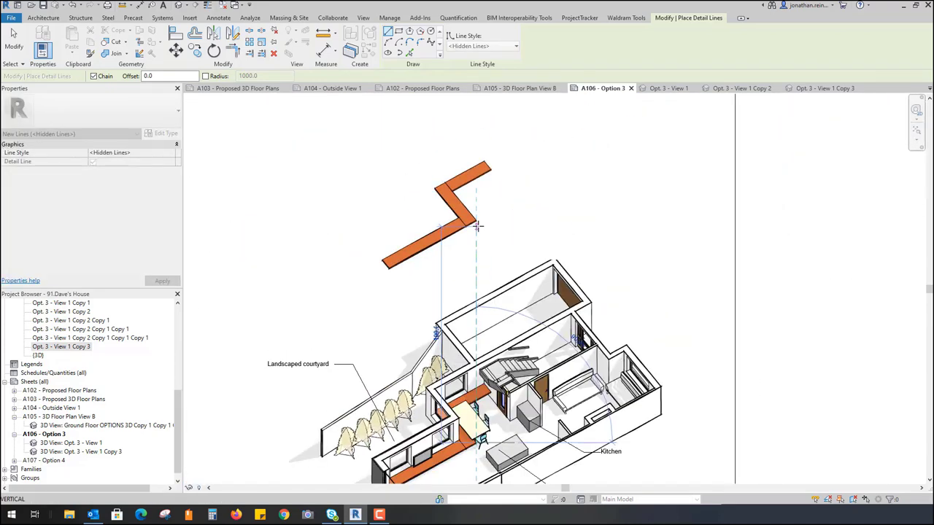
scroll(476, 219, "up", 5)
key("Escape")
key("Escape")
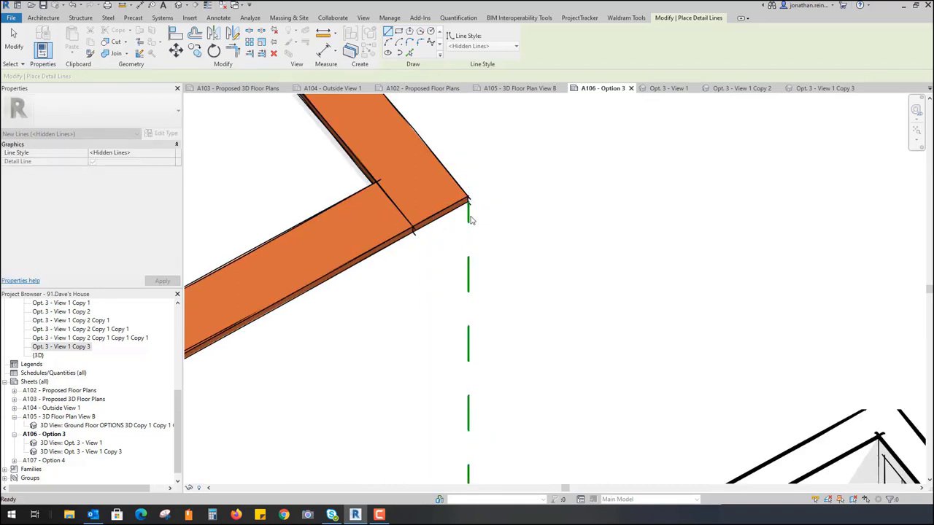
- Try the Lines style on the vertical detail line below the exploded bench corner
left_click(468, 221)
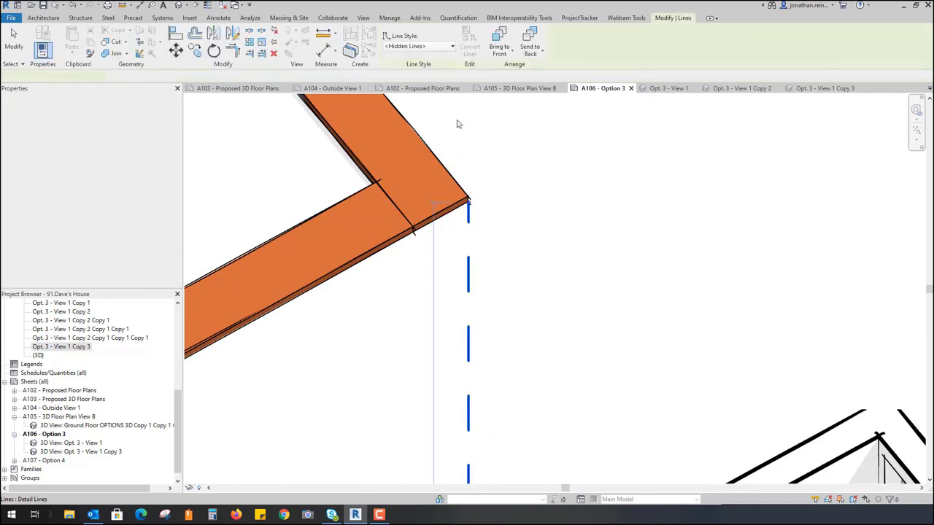
left_click(422, 45)
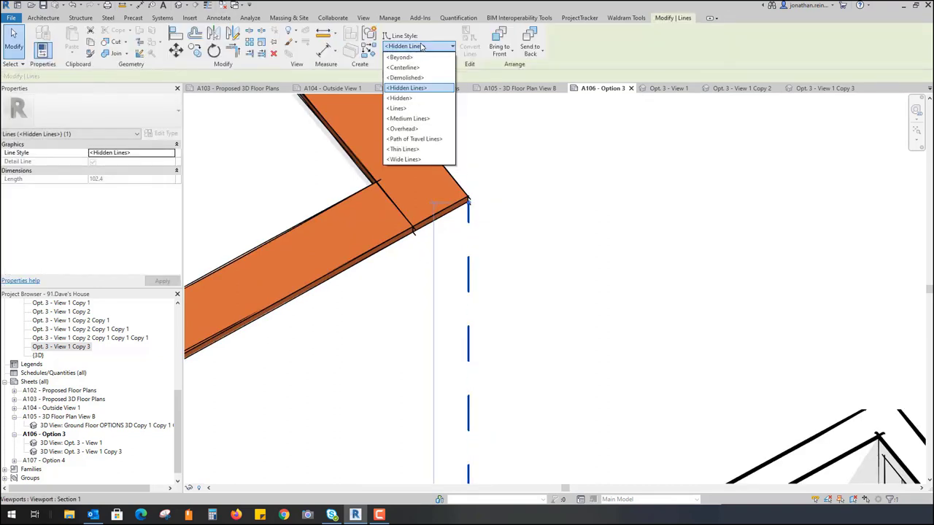
left_click(415, 109)
scroll(401, 181, "down", 3)
key("Escape")
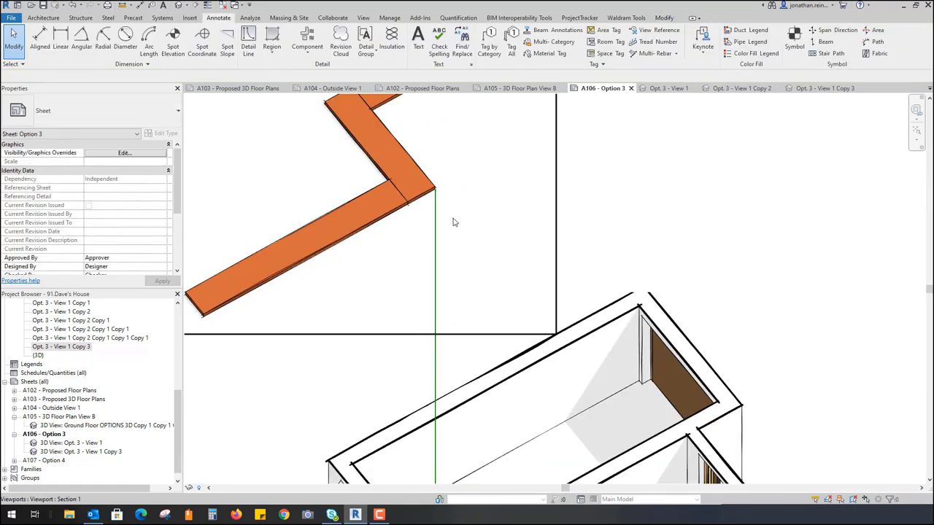
- Set the vertical projection line's style to Hidden
scroll(453, 222, "down", 4)
left_click(447, 222)
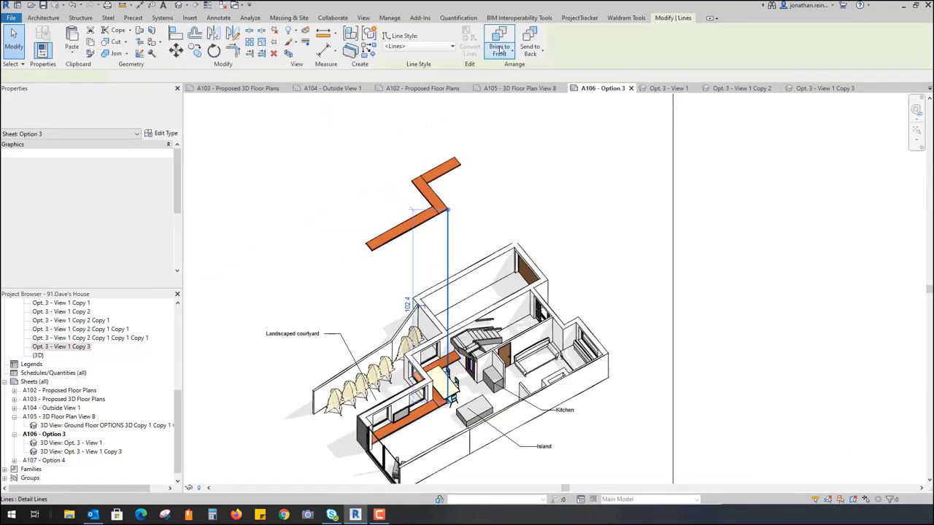
left_click(428, 46)
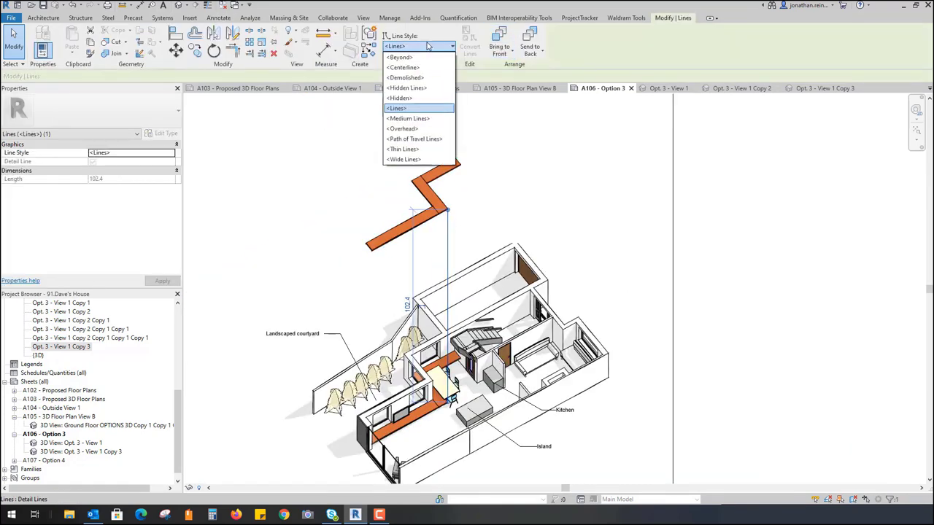
left_click(417, 98)
key("Escape")
- Copy the dashed projection line from the bench's outer corner to the lower corner at the far end of the exploded bench's rear piece
scroll(444, 219, "up", 3)
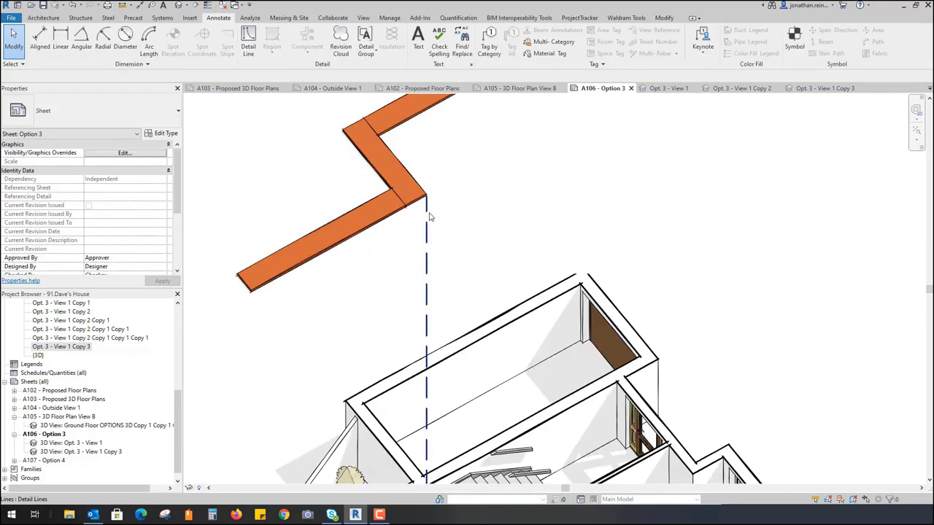
left_click(428, 217)
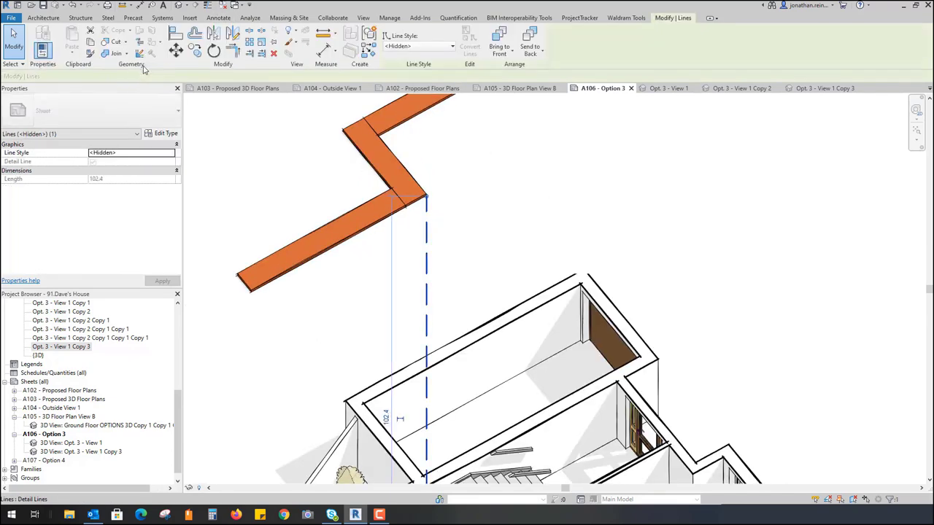
key("m")
key("v")
left_click(428, 197)
scroll(375, 214, "up", 5)
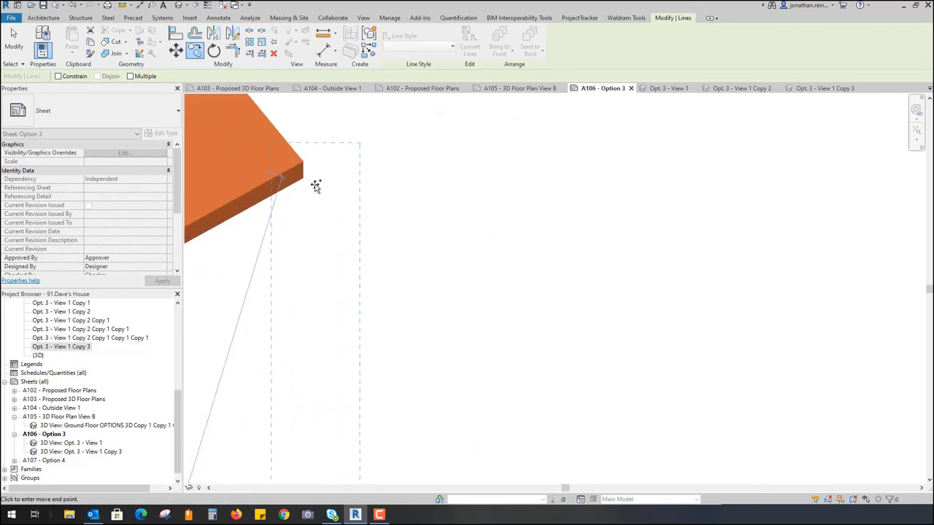
left_click(304, 179)
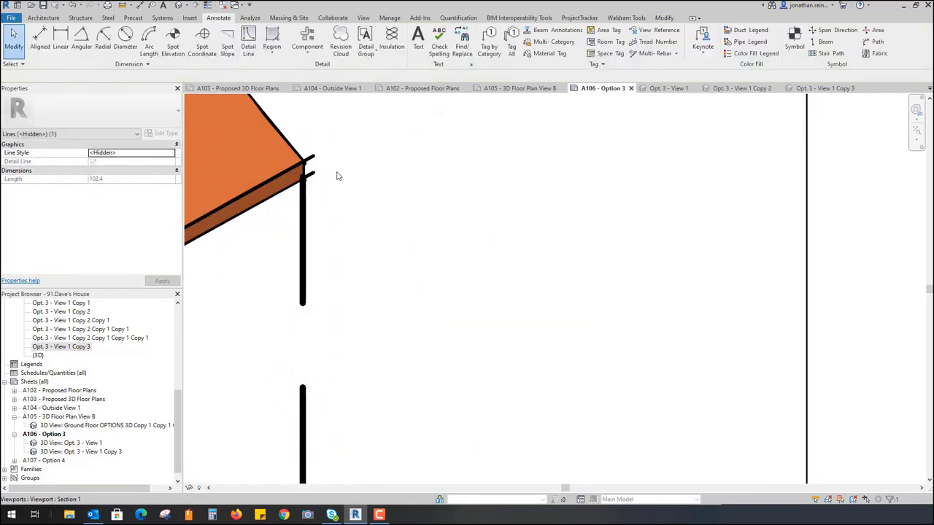
key("Escape")
scroll(337, 176, "down", 8)
scroll(349, 231, "up", 4)
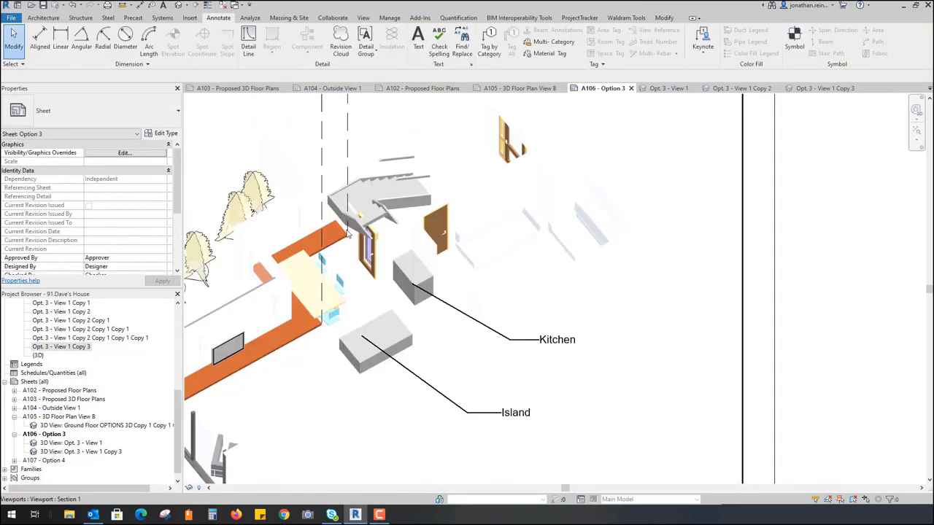
- Copy the dashed projection line from the bench's outer corner to the lower corner at the free end of the long front bench piece
scroll(347, 232, "down", 5)
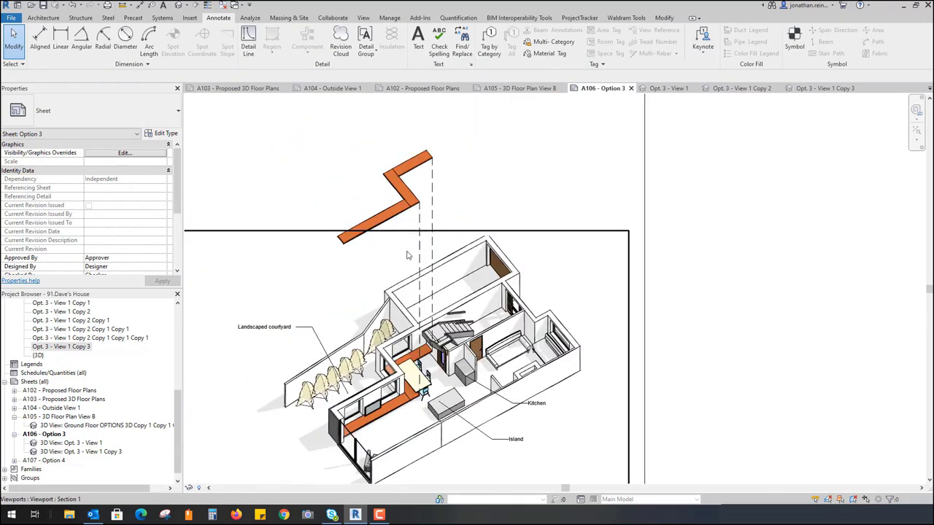
left_click(419, 241)
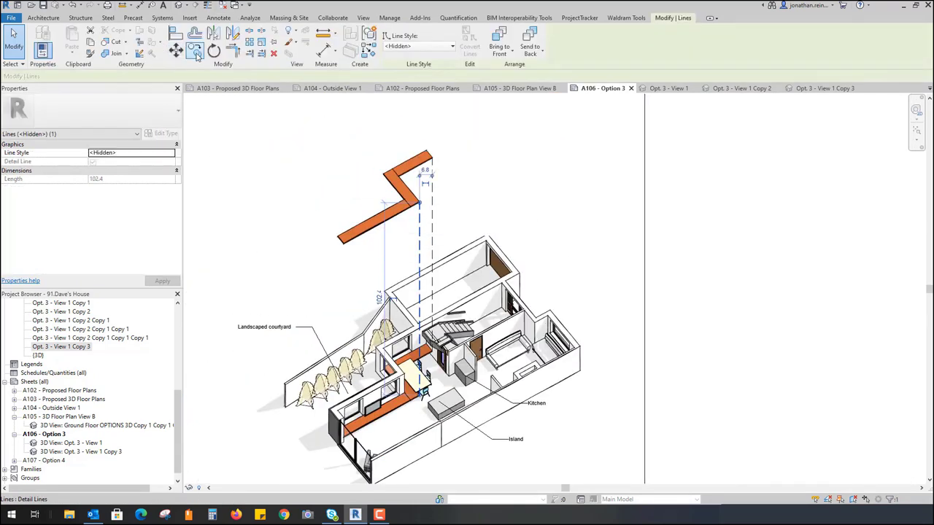
left_click(421, 205)
scroll(421, 205, "up", 6)
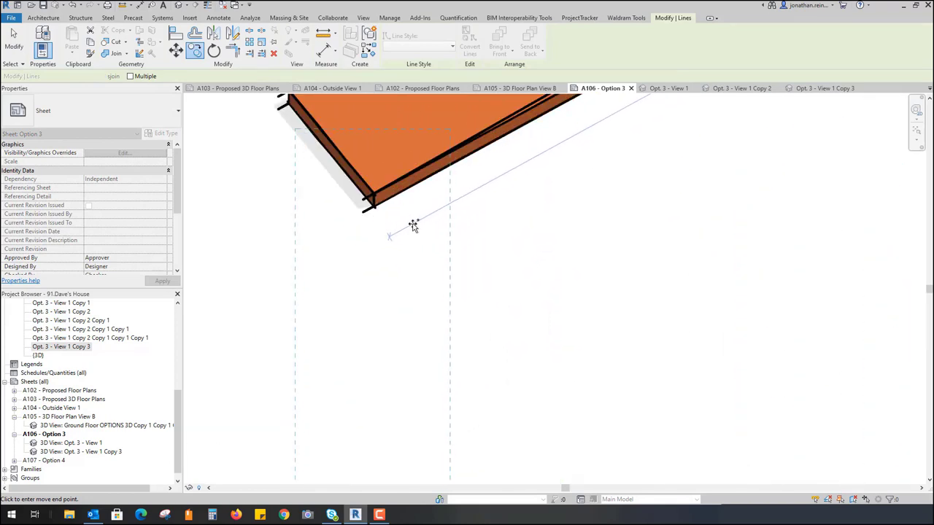
left_click(372, 204)
key("Escape")
scroll(292, 184, "down", 4)
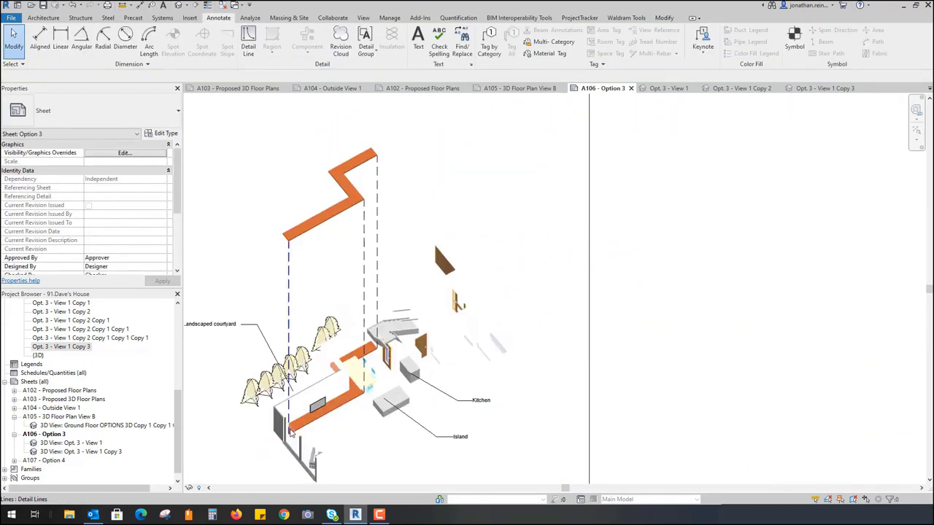
scroll(281, 422, "up", 5)
scroll(281, 422, "down", 6)
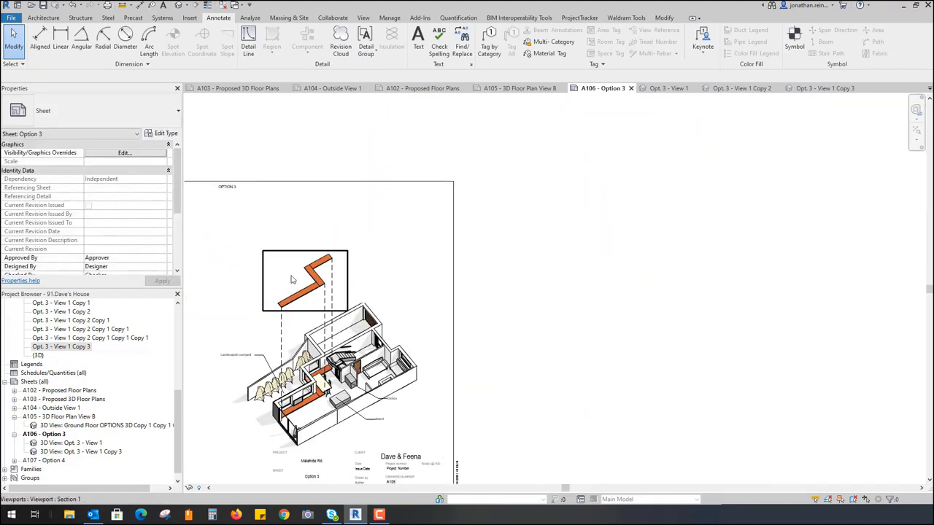
- Activate the exploded bench view, place a multi-category tag with a leader on the long front bench piece, and deactivate the view
middle_click_drag(292, 276, 395, 276)
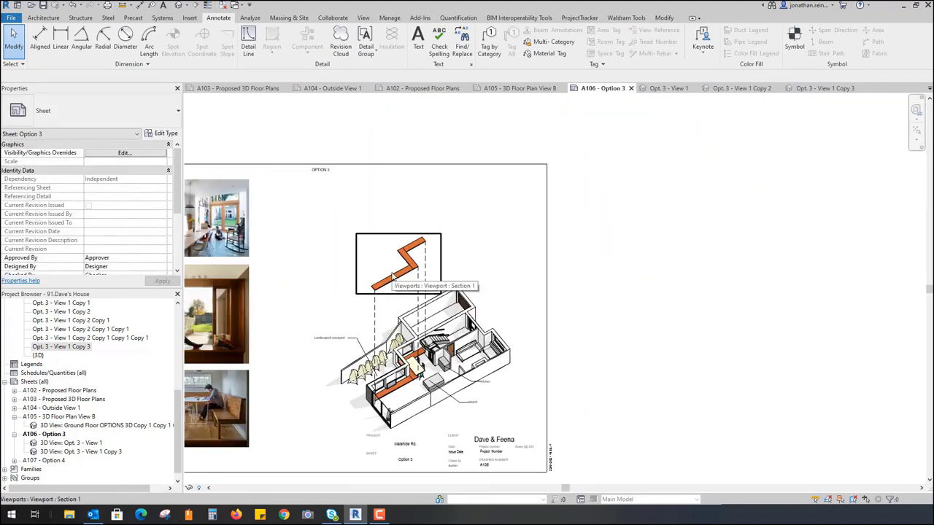
scroll(423, 209, "up", 3)
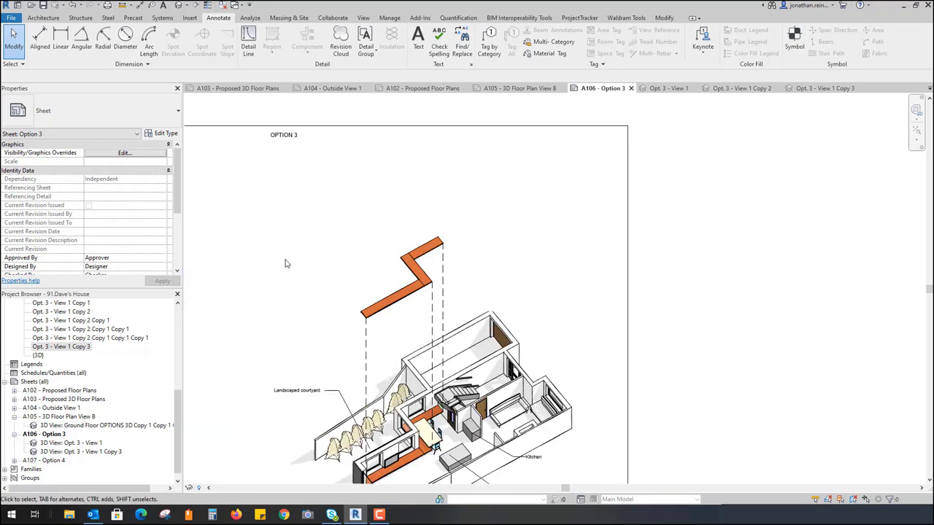
middle_click_drag(299, 274, 335, 215)
double_click(427, 231)
left_click(429, 242)
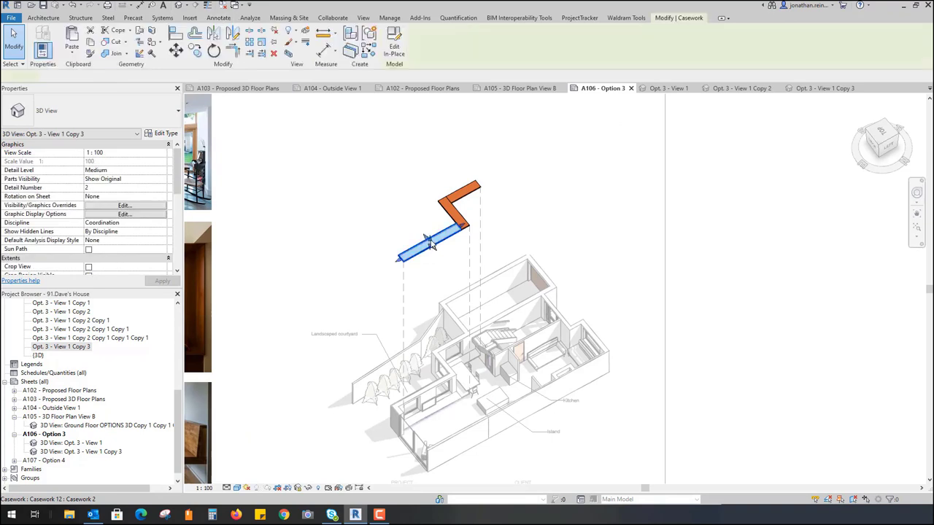
left_click(378, 142)
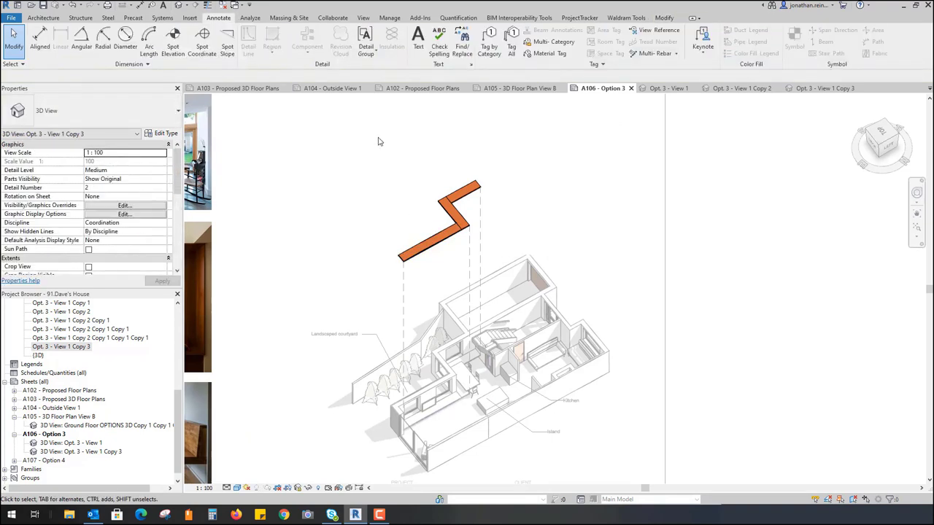
left_click(555, 42)
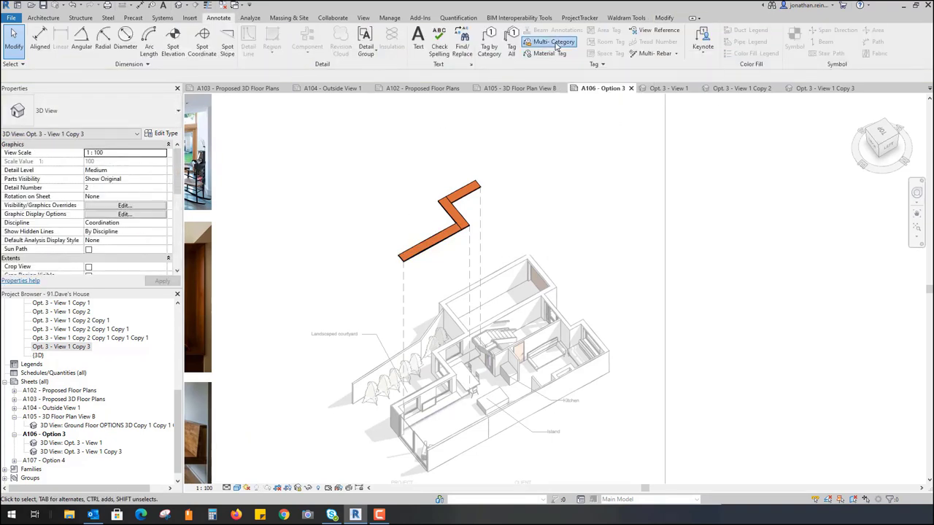
left_click(418, 213)
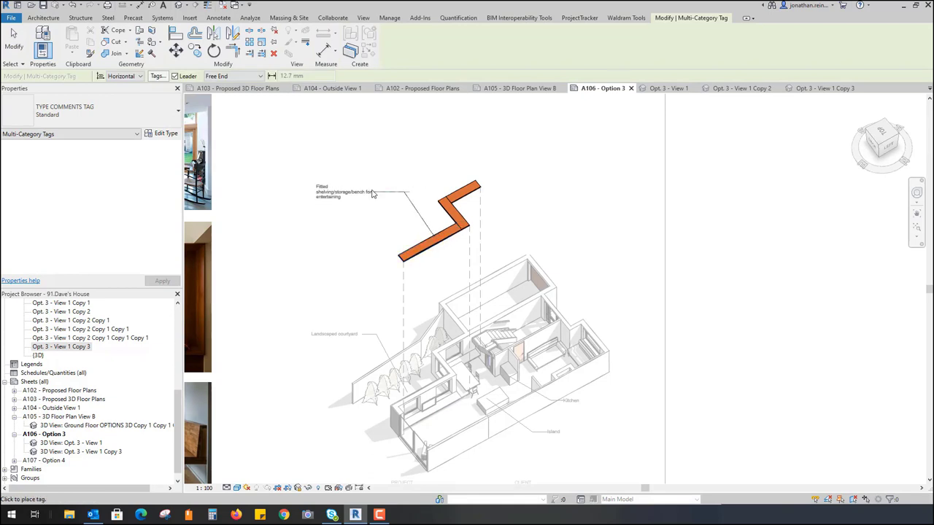
key("Escape")
key("Escape")
scroll(351, 205, "up", 5)
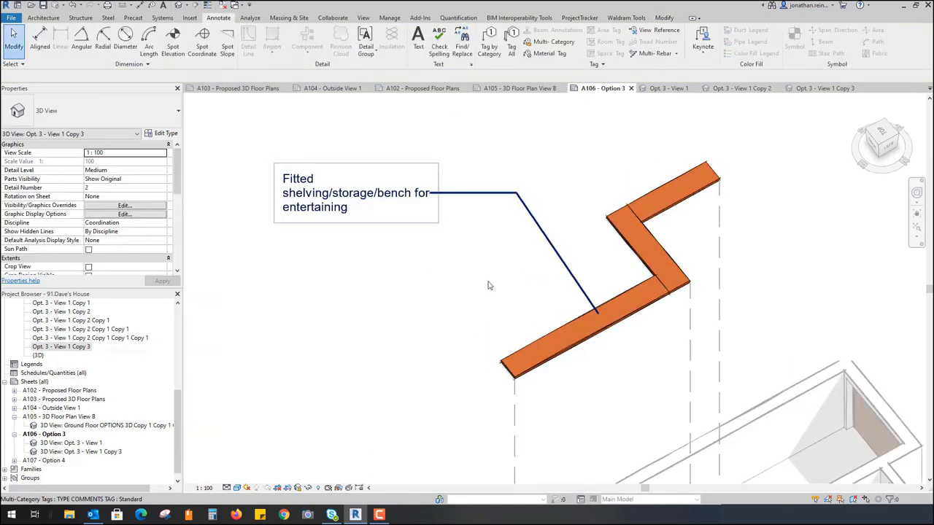
scroll(489, 285, "down", 8)
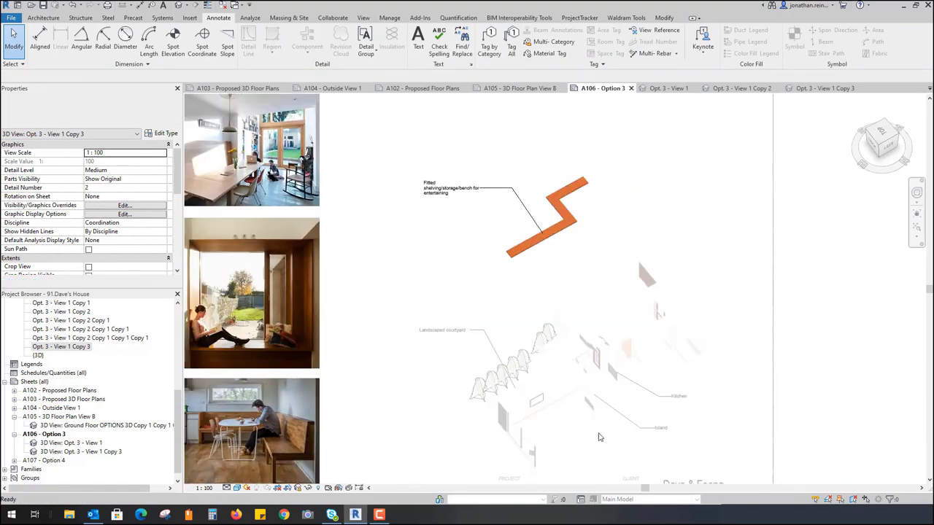
scroll(599, 438, "down", 5)
double_click(358, 142)
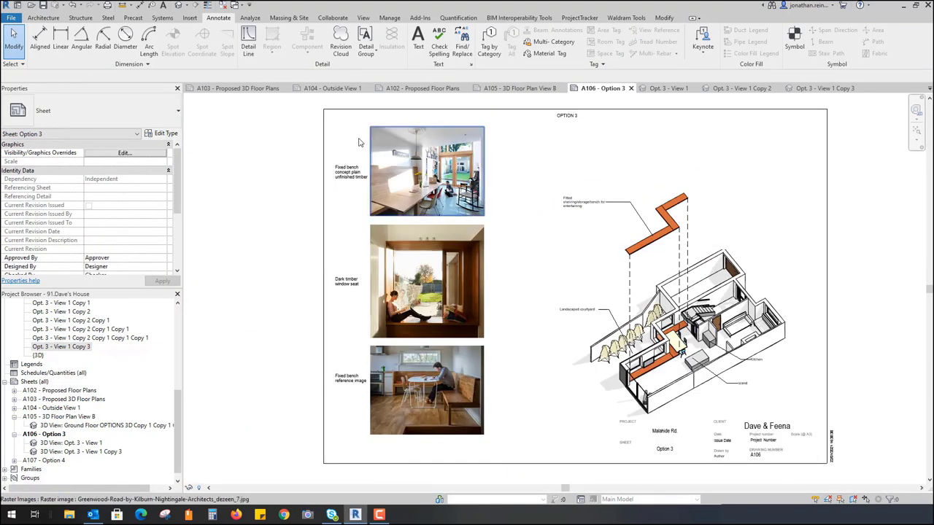
- Examine the three captioned bench reference images and the annotated 3D house view on the Option 3 sheet
scroll(336, 135, "up", 4)
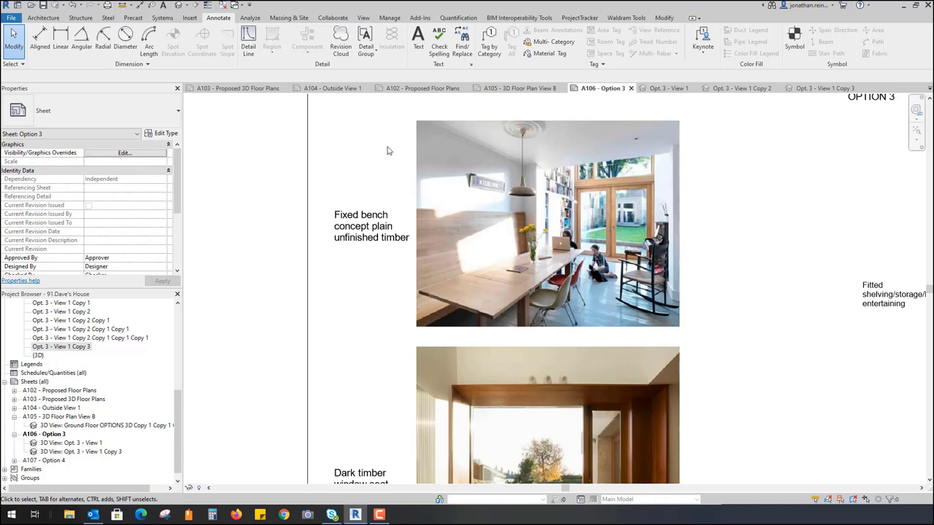
middle_click_drag(389, 151, 274, 165)
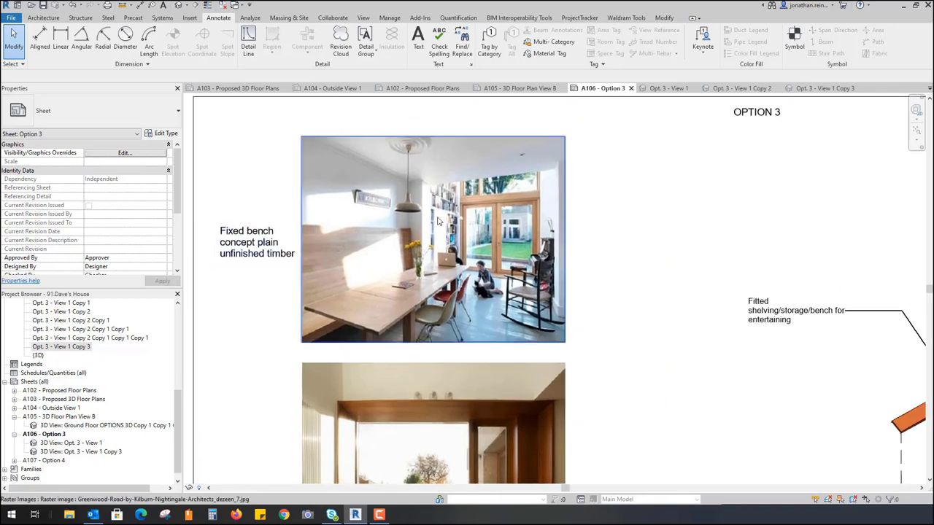
scroll(402, 223, "up", 1)
scroll(431, 239, "down", 5)
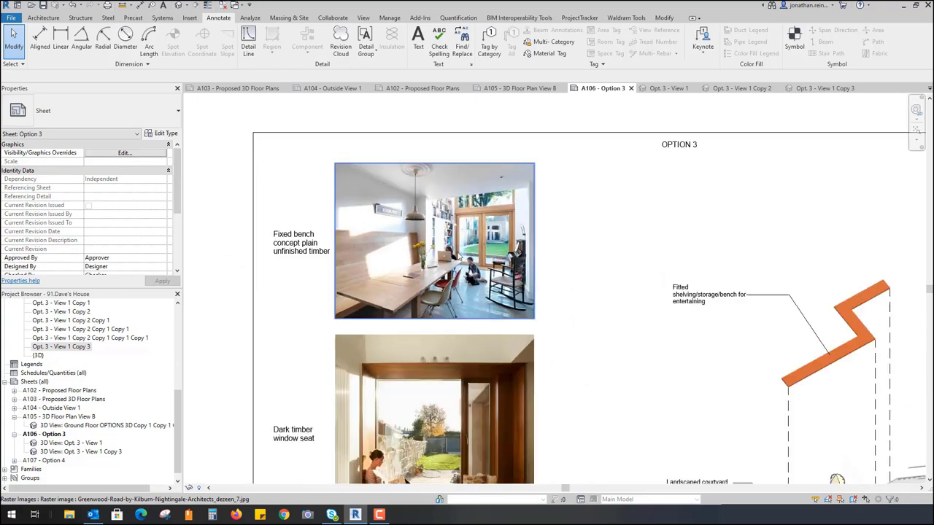
middle_click_drag(626, 402, 621, 284)
scroll(535, 210, "up", 1)
scroll(535, 210, "down", 2)
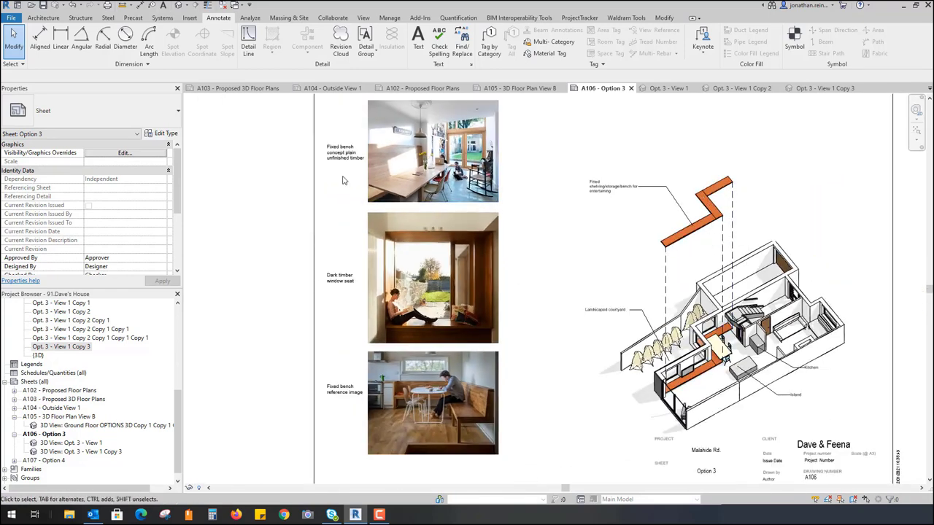
scroll(422, 146, "up", 7)
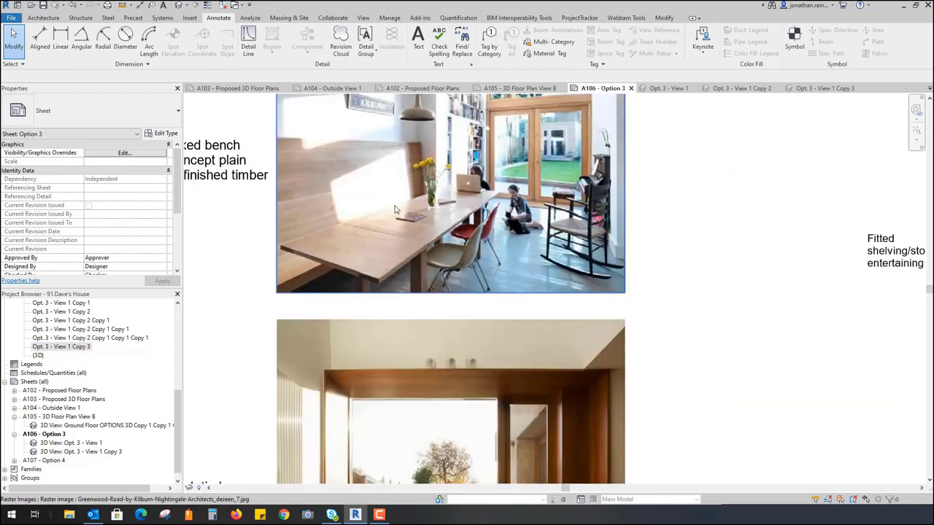
scroll(391, 185, "down", 4)
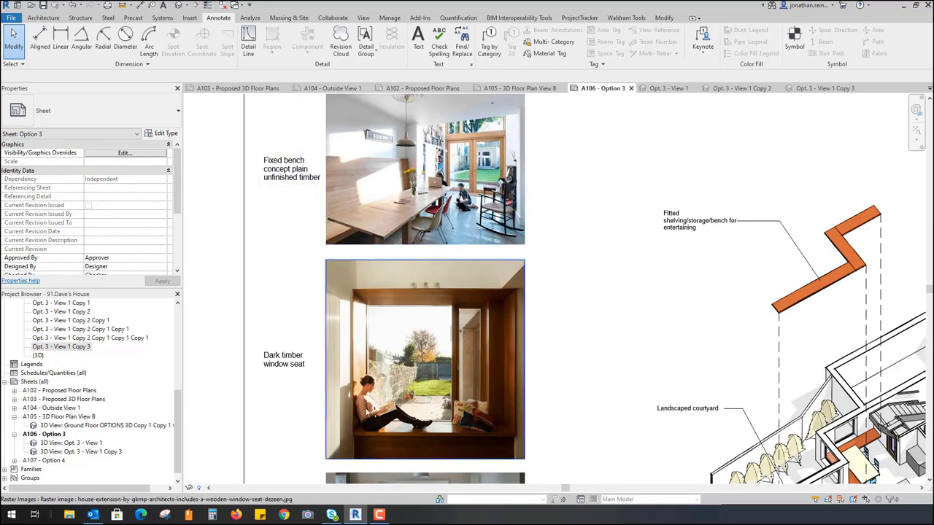
middle_click_drag(393, 368, 336, 130)
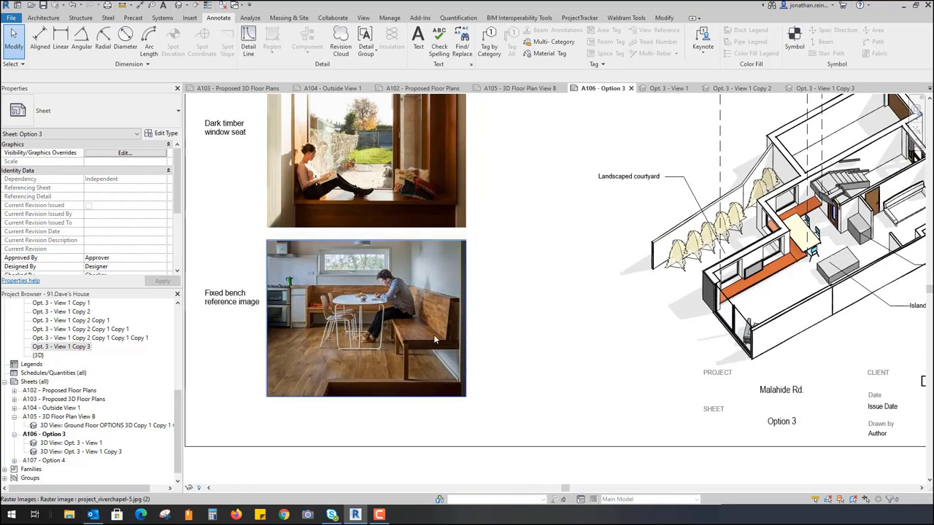
scroll(381, 403, "down", 3)
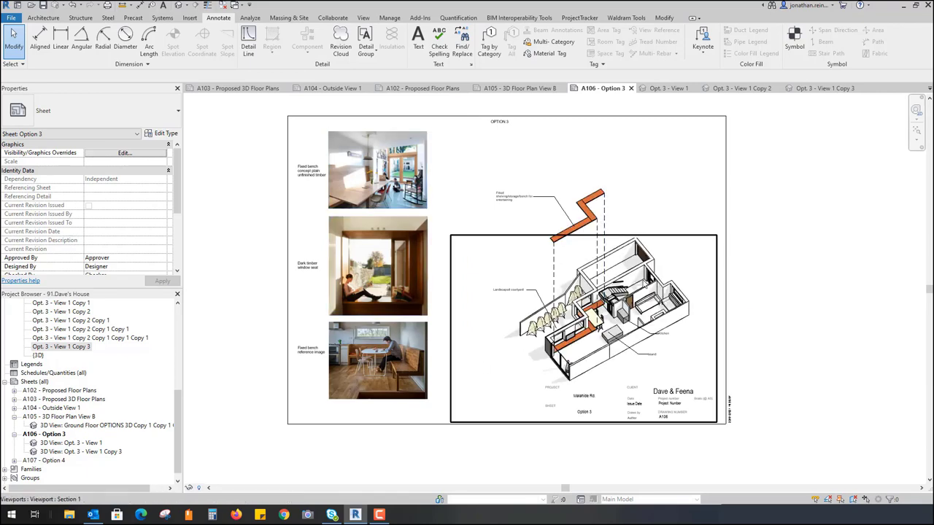
scroll(634, 285, "up", 2)
scroll(549, 330, "up", 4)
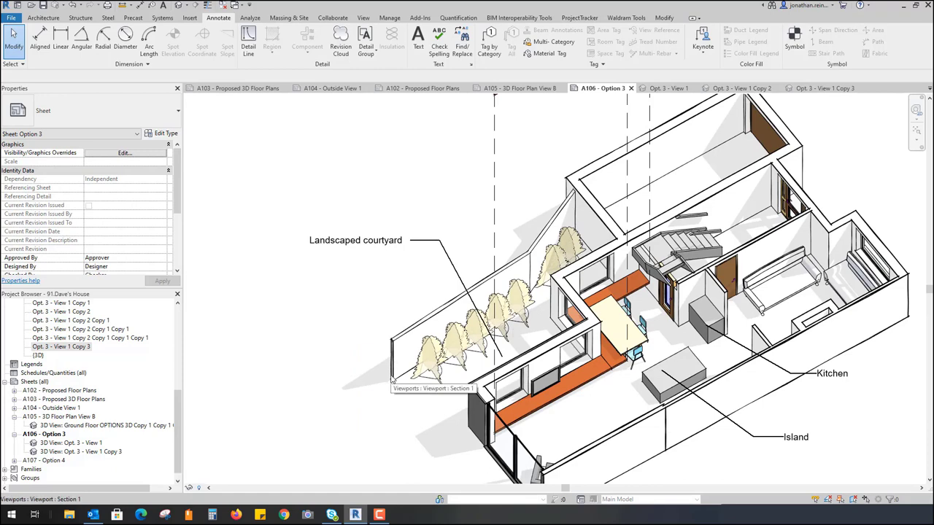
scroll(392, 306, "down", 6)
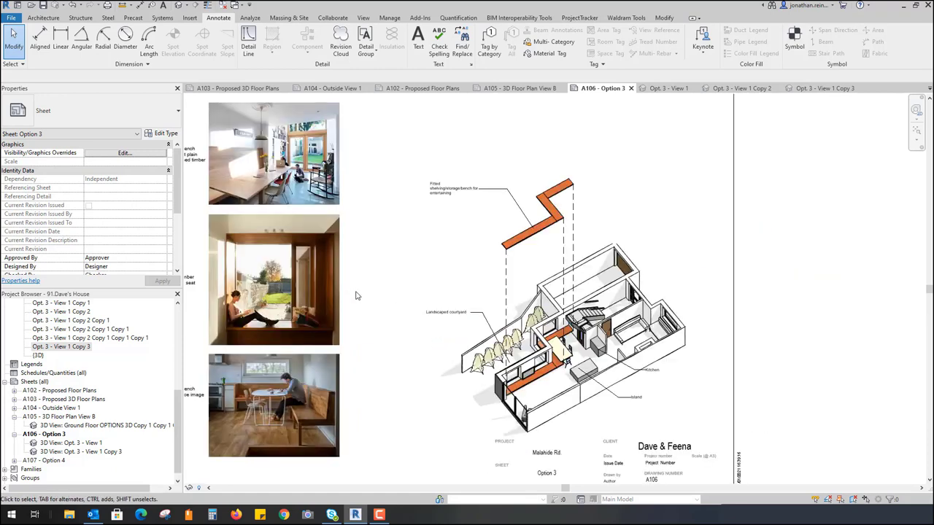
middle_click_drag(388, 307, 447, 306)
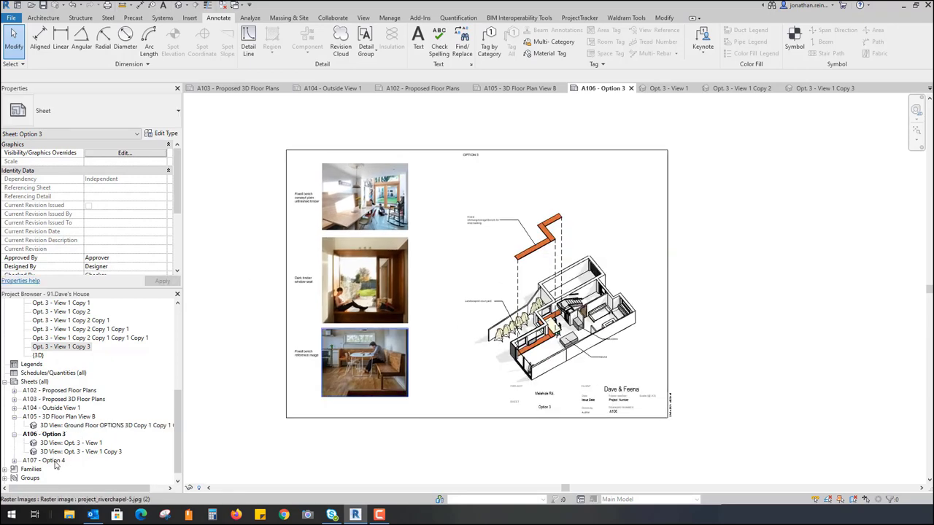
- Open sheet A107 - Option 4 and examine its 3D views and the kitchen and full-height window reference images
double_click(53, 462)
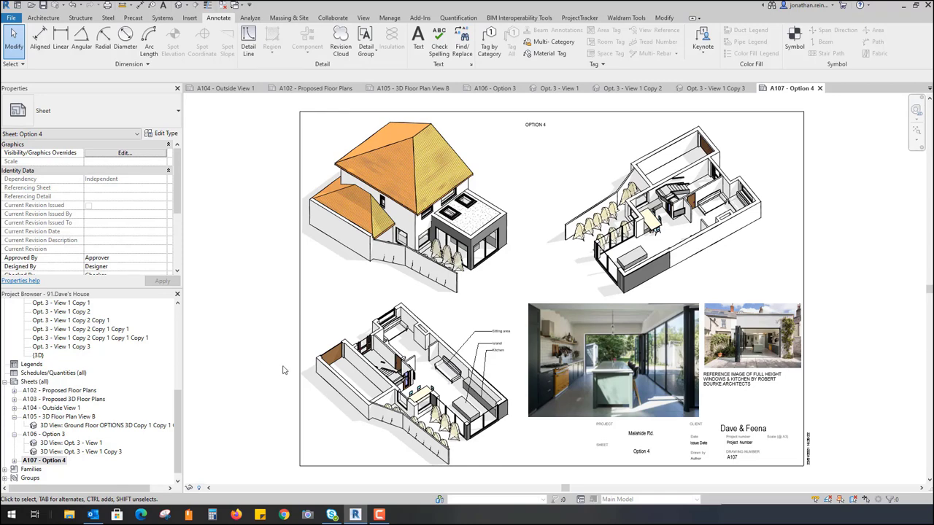
scroll(844, 357, "up", 3)
middle_click_drag(834, 356, 829, 281)
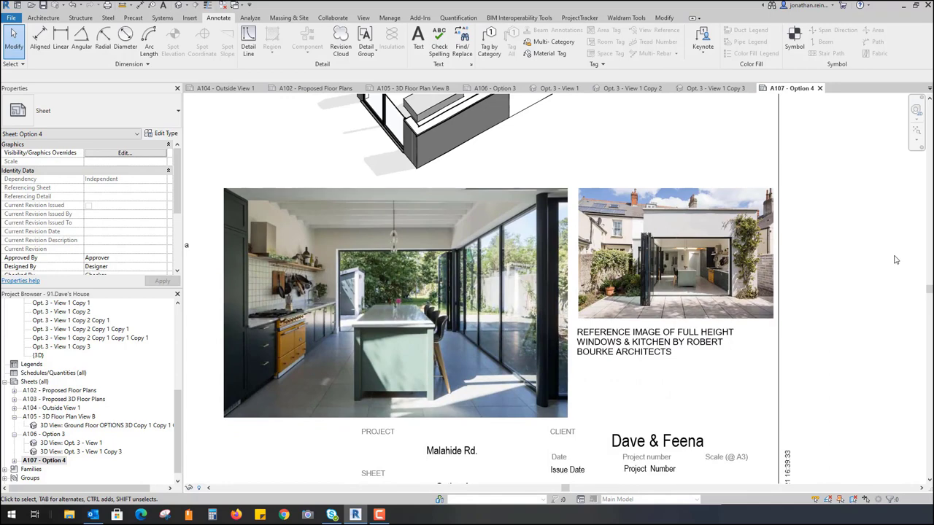
scroll(848, 387, "down", 3)
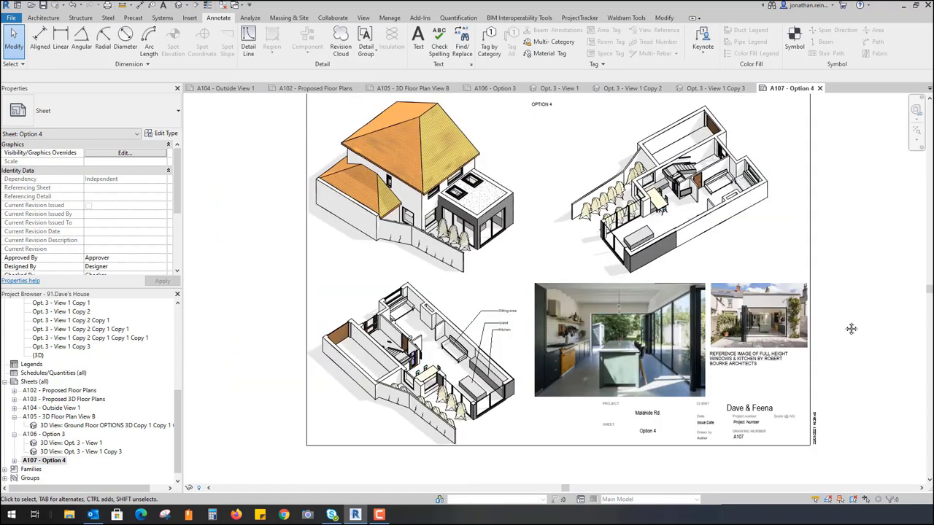
middle_click_drag(851, 328, 851, 353)
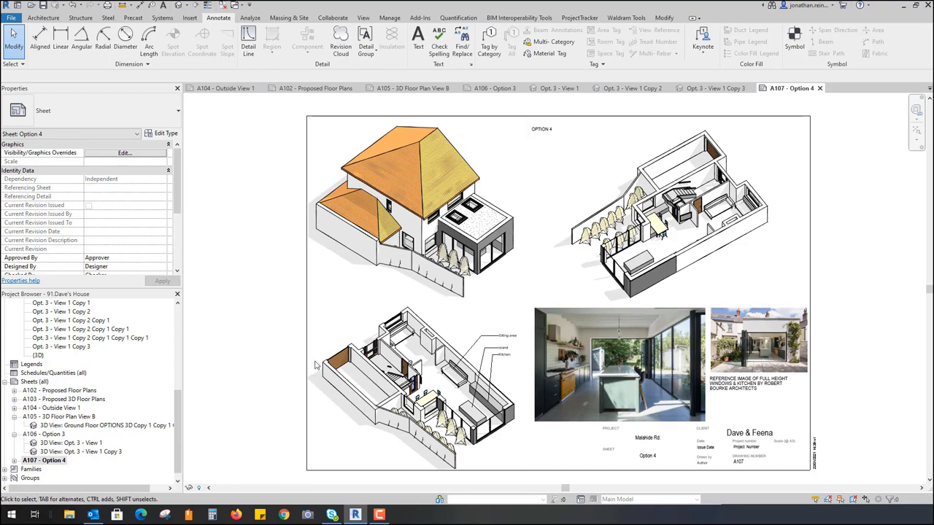
- Open the default 3D view, dismiss the tracking reminder, and inspect the row of house options with the farthest house group selected
left_click_drag(177, 405, 173, 309)
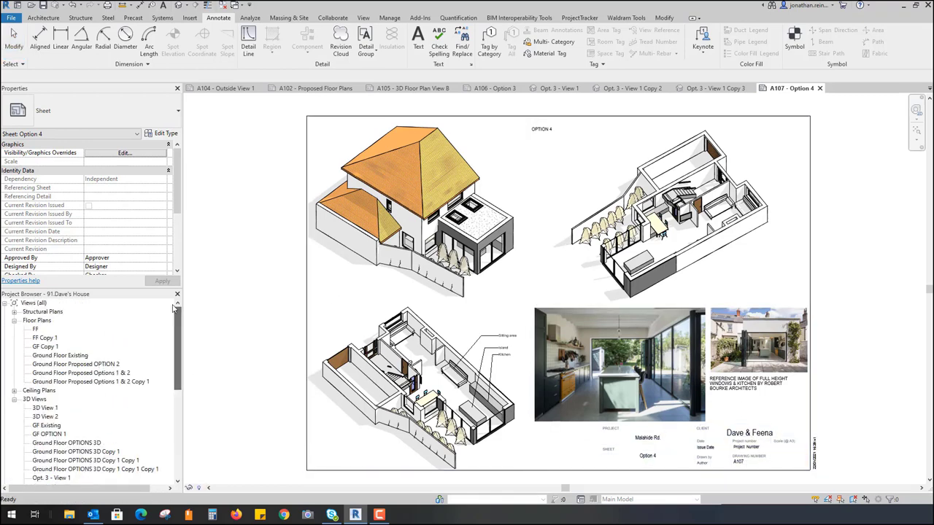
left_click(177, 7)
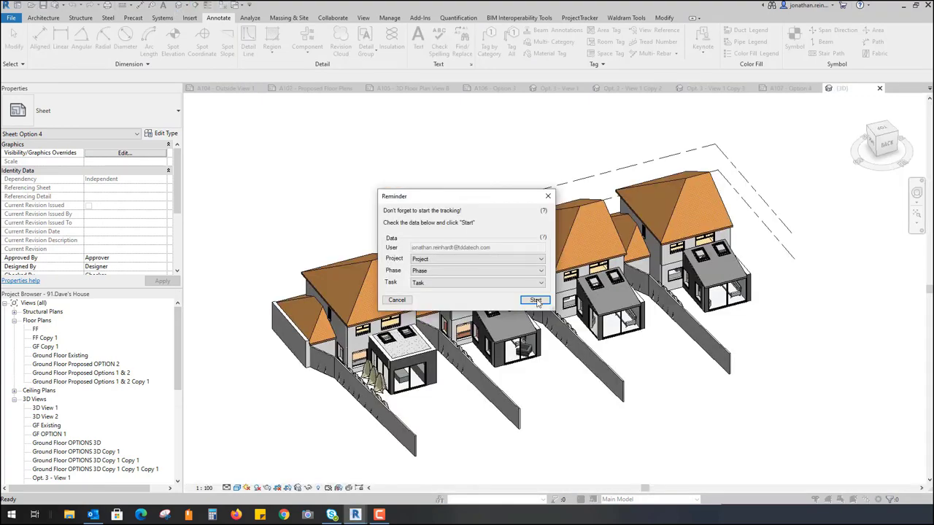
left_click(396, 301)
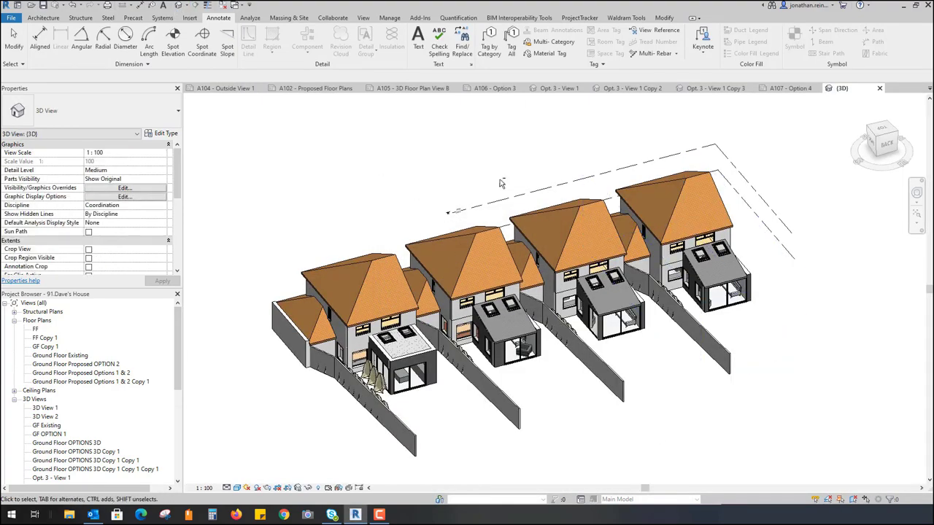
middle_click_drag(494, 168, 621, 157, "shift")
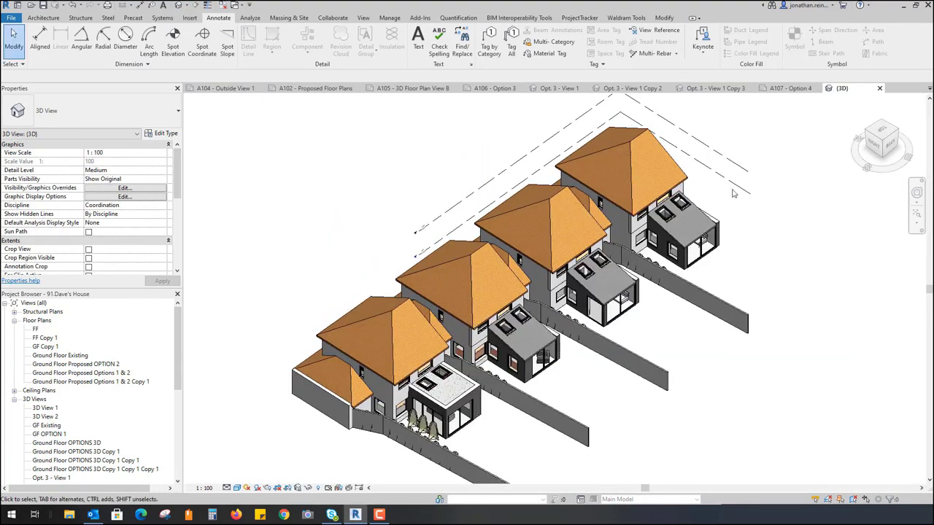
left_click(626, 152)
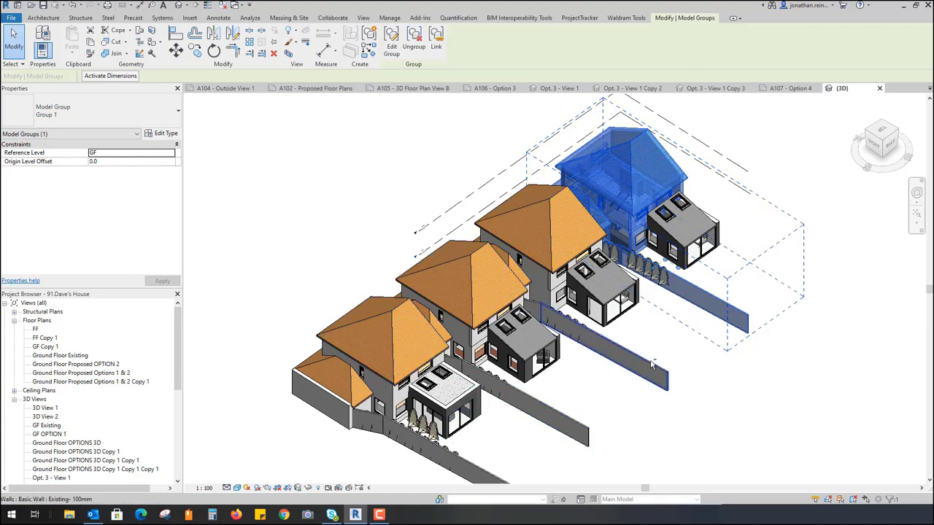
middle_click_drag(504, 414, 603, 307, "shift")
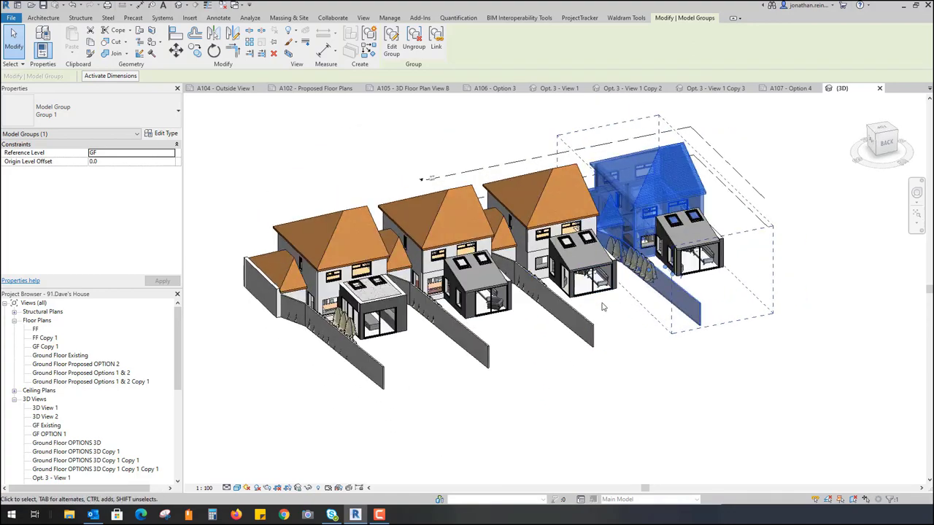
middle_click_drag(604, 378, 627, 398, "shift")
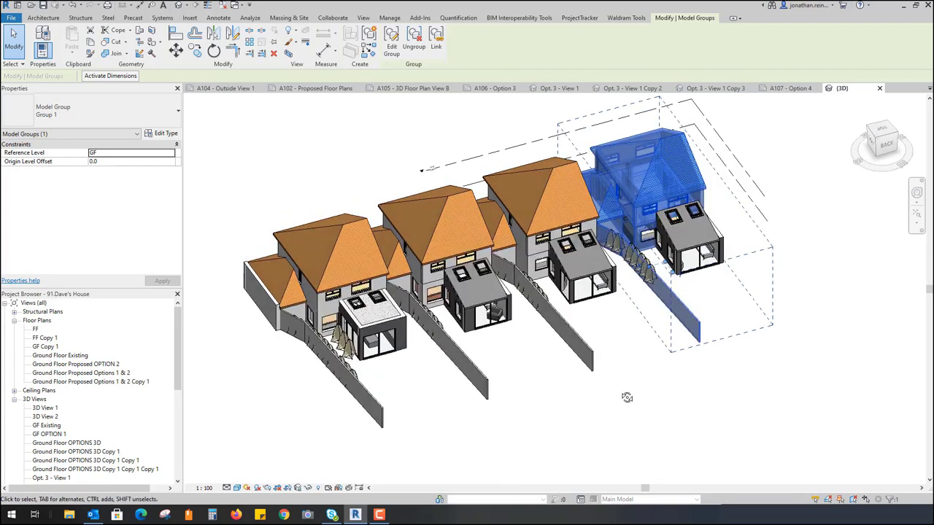
- Clear the house group selection, view the project's Design Options, and close them without making changes
left_click(603, 463)
left_click(581, 501)
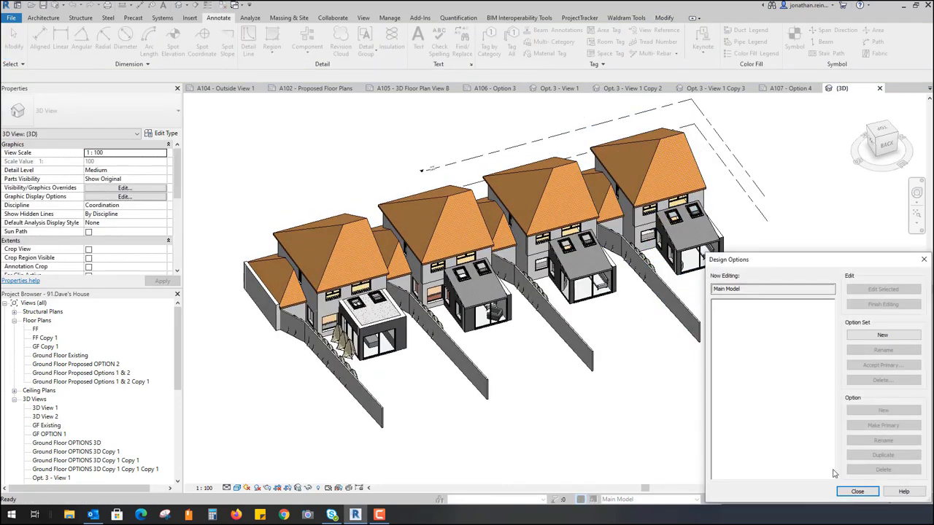
key("Escape")
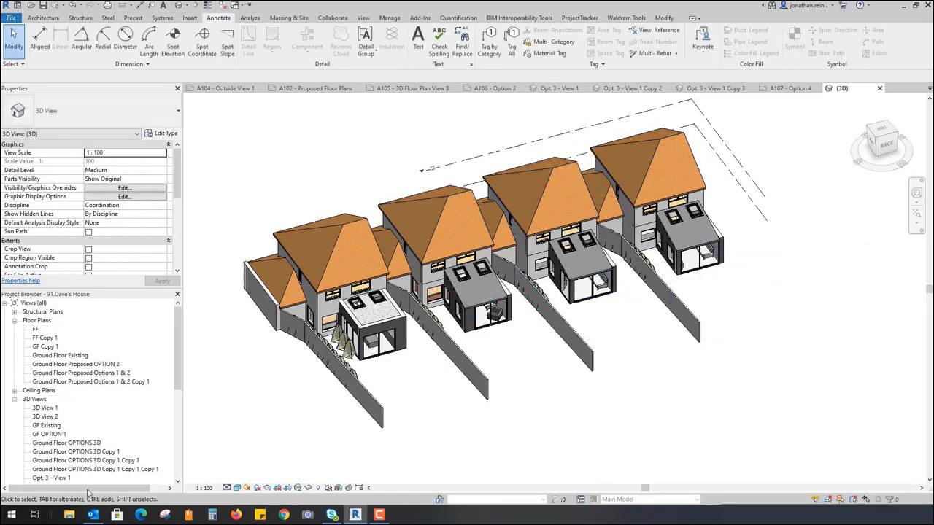
- Review sheets A102 to A106 in order, examining the floor plans, 3D floor plans, outside view and Option 3's exploded bench
scroll(48, 441, "down", 4)
scroll(48, 442, "down", 2)
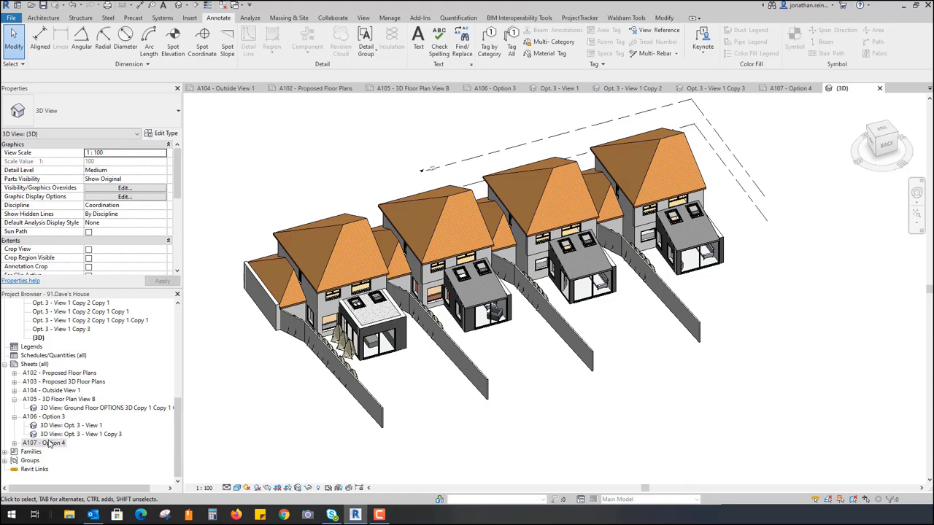
left_click(13, 400)
double_click(71, 400)
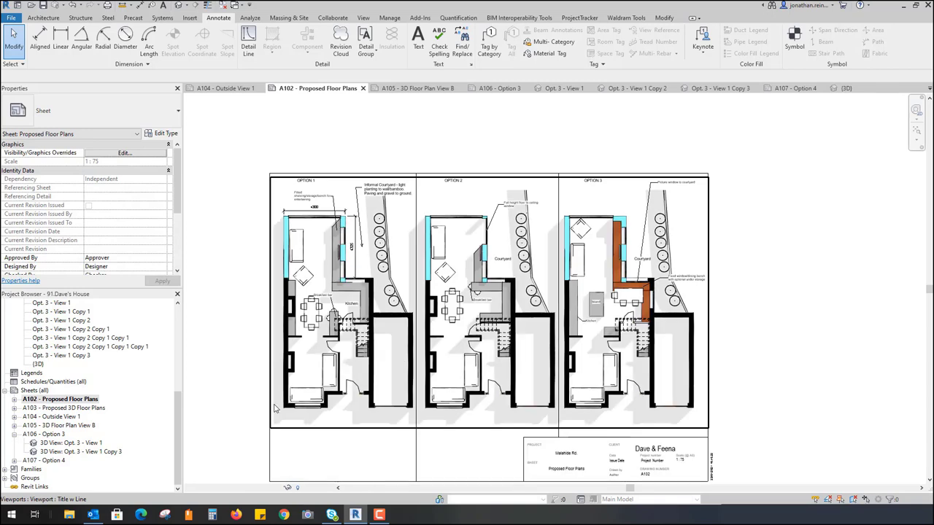
double_click(86, 409)
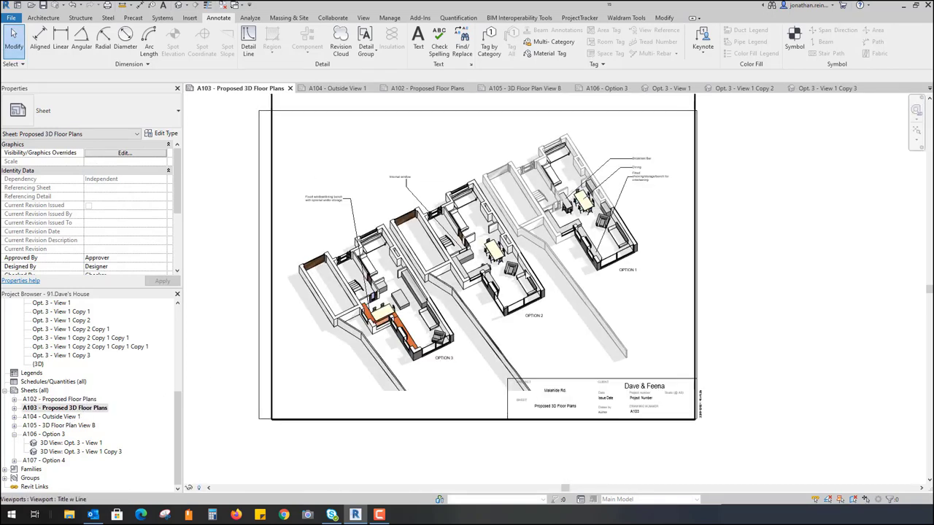
double_click(71, 417)
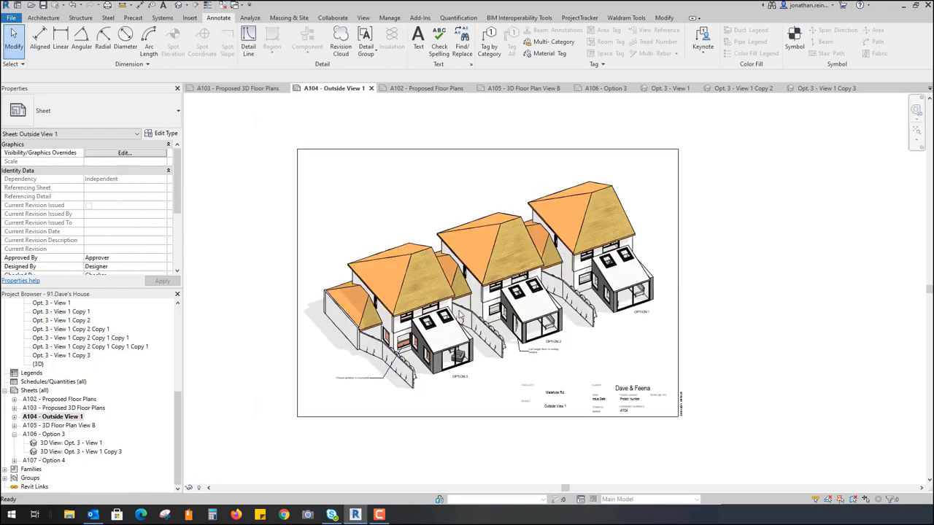
scroll(459, 314, "up", 5)
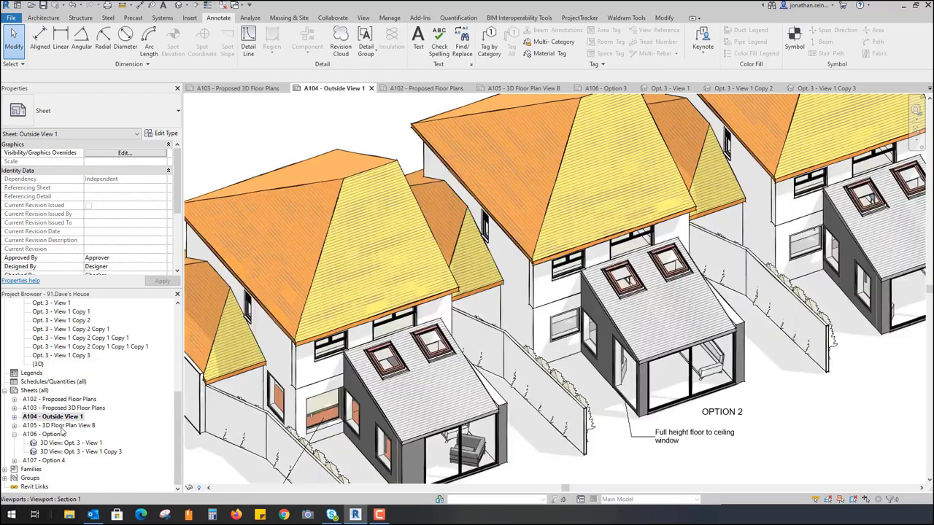
double_click(62, 425)
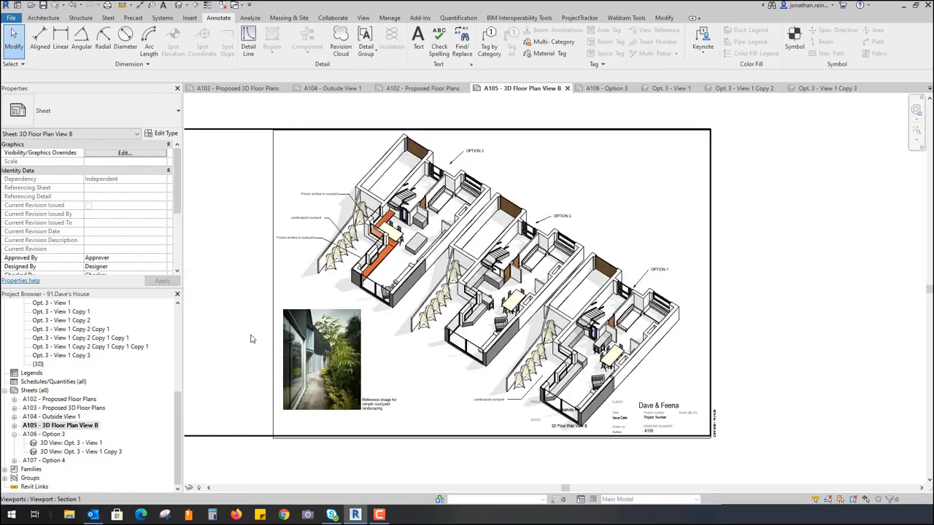
double_click(51, 435)
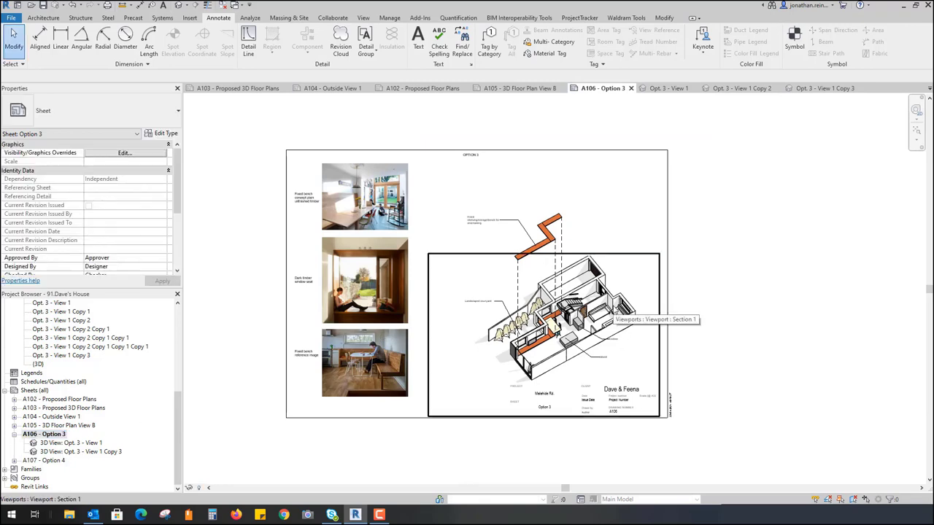
scroll(613, 296, "up", 3)
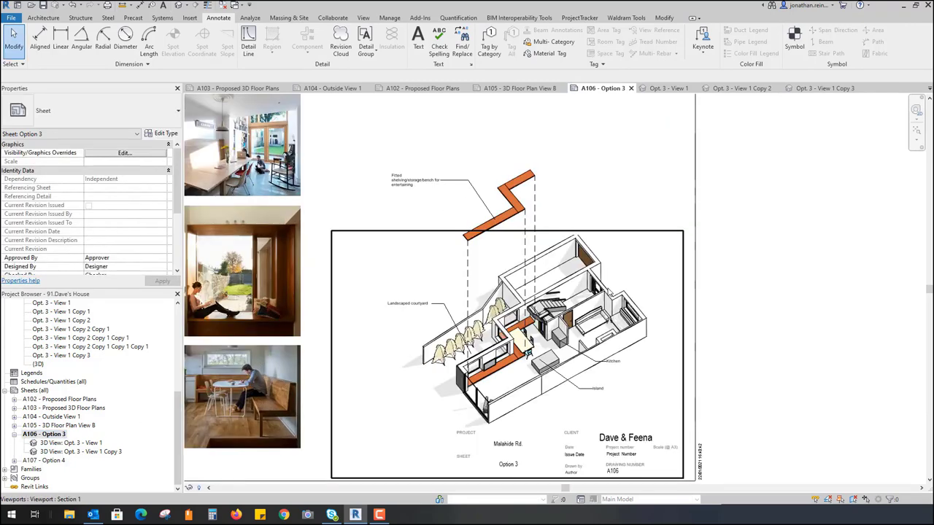
- Inspect the shadow, sketchy line and lighting settings of the 3D SKETCH template assigned to the Option 3 house view, leaving them unedited
left_click(613, 295)
scroll(63, 213, "down", 5)
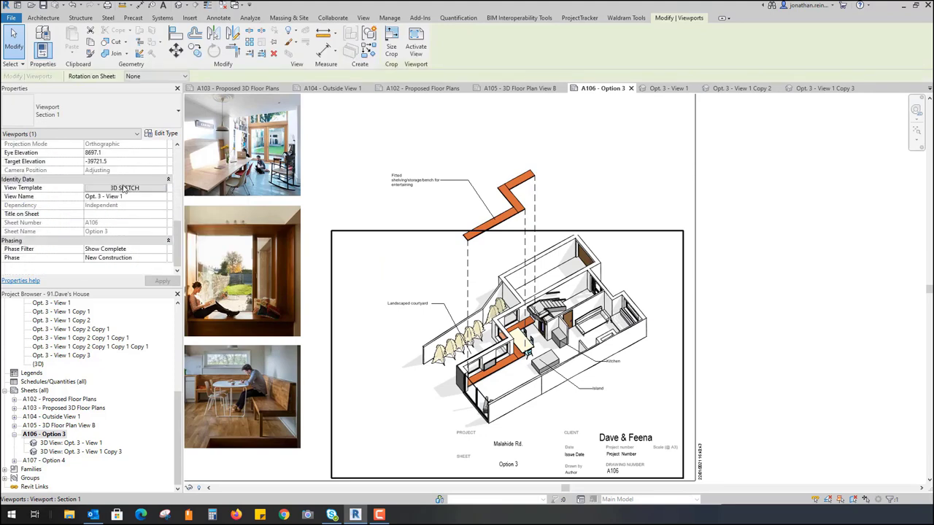
left_click(124, 188)
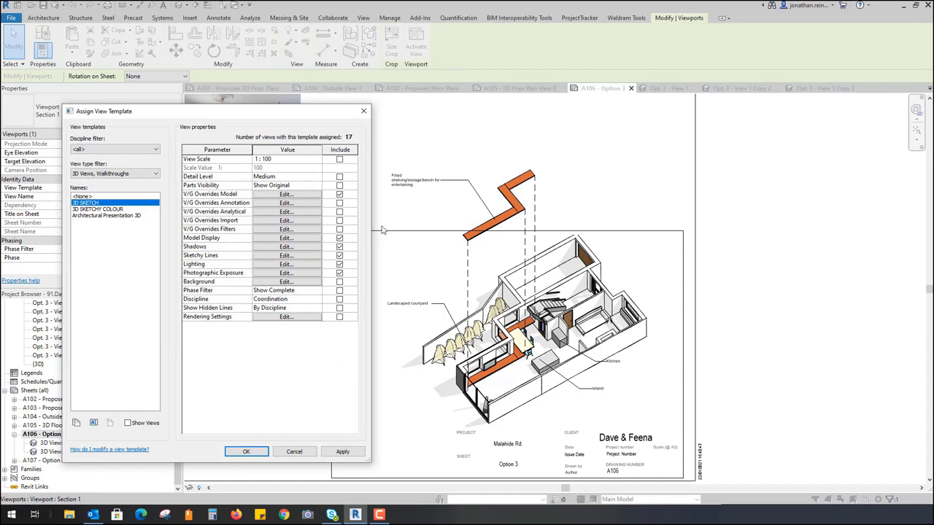
left_click(285, 247)
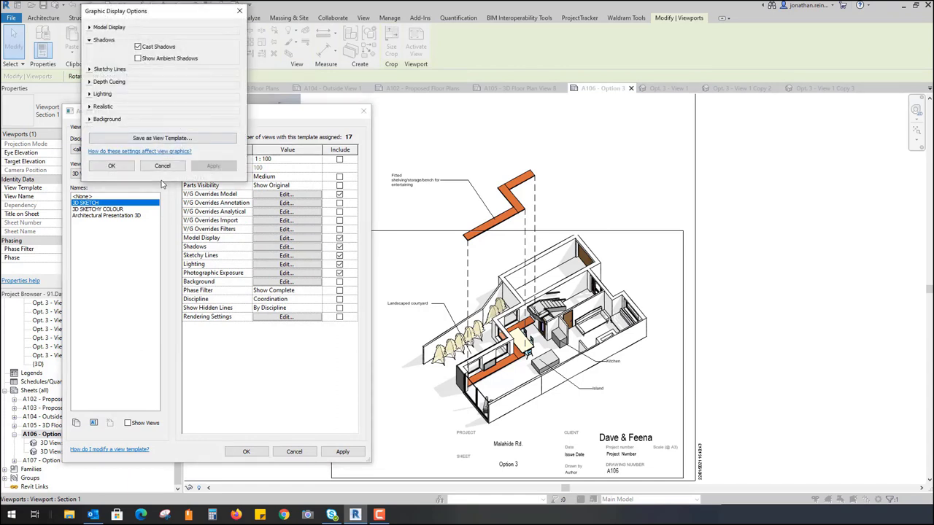
left_click(162, 166)
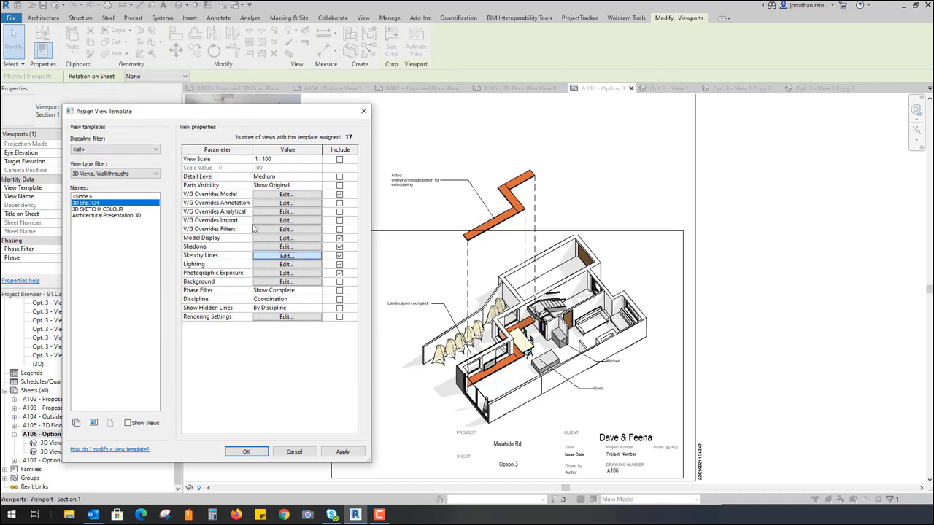
left_click(284, 255)
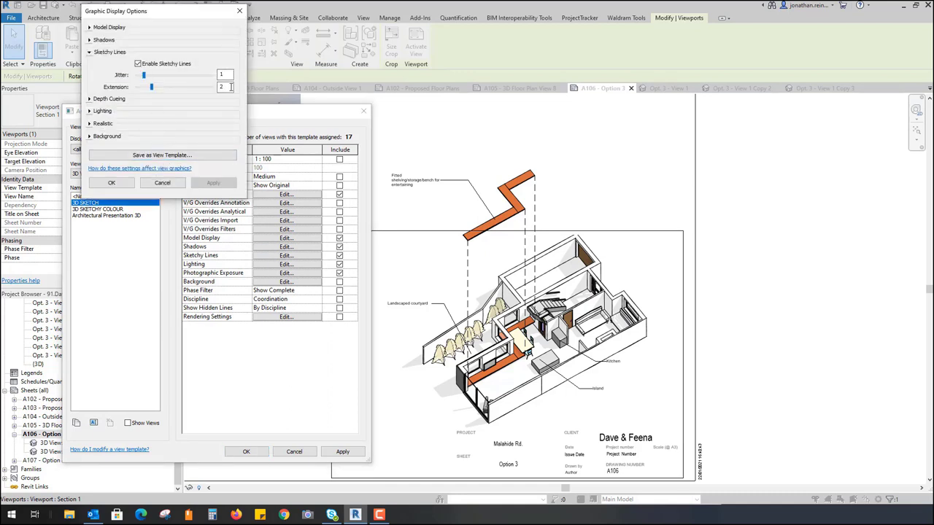
left_click(154, 183)
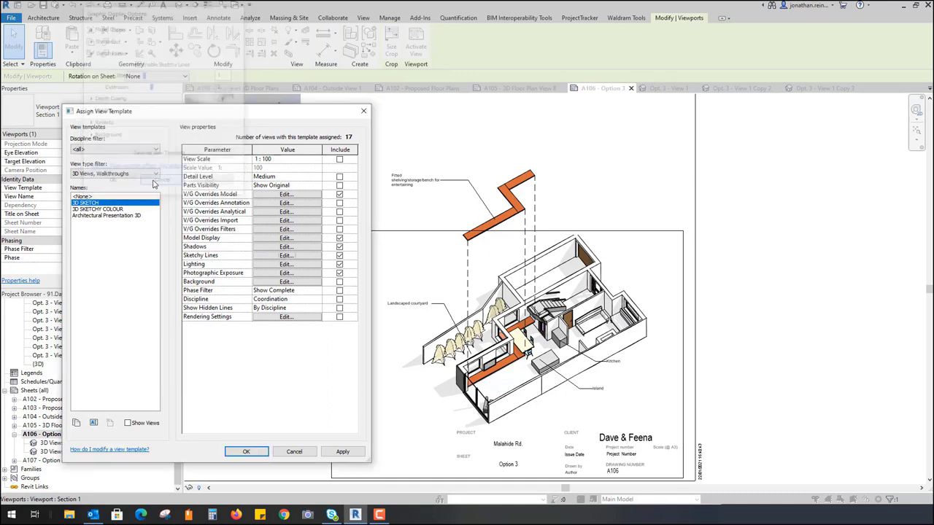
left_click(287, 264)
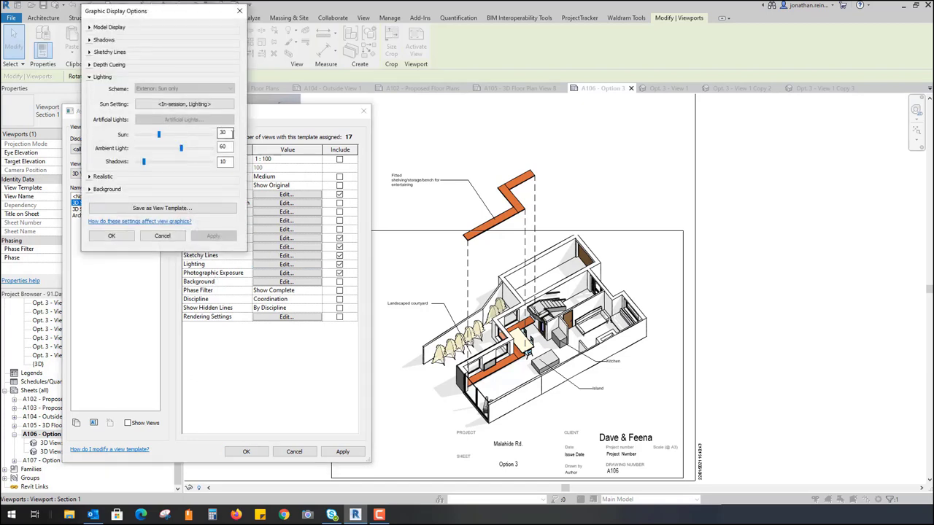
left_click(166, 237)
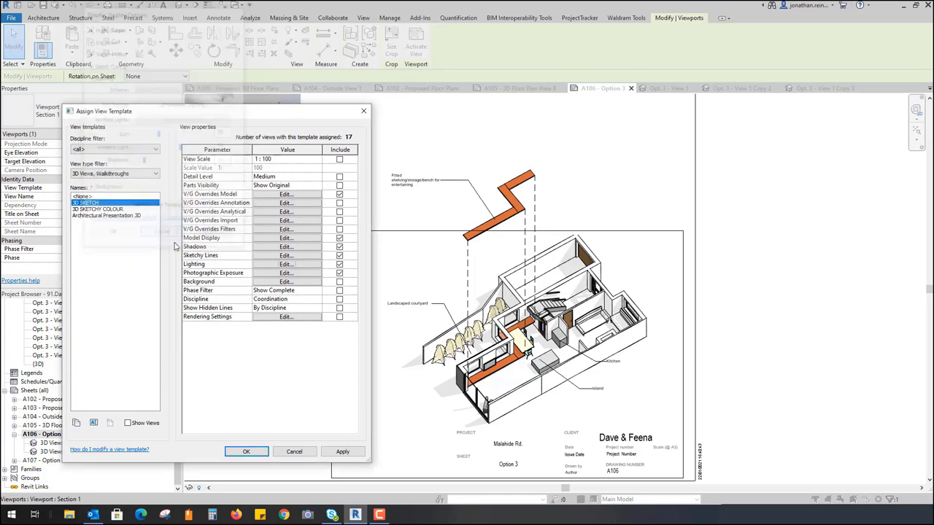
left_click(295, 451)
- Revisit sheets A105 and A104, and check the view template assigned to the exterior houses view on A104
double_click(79, 426)
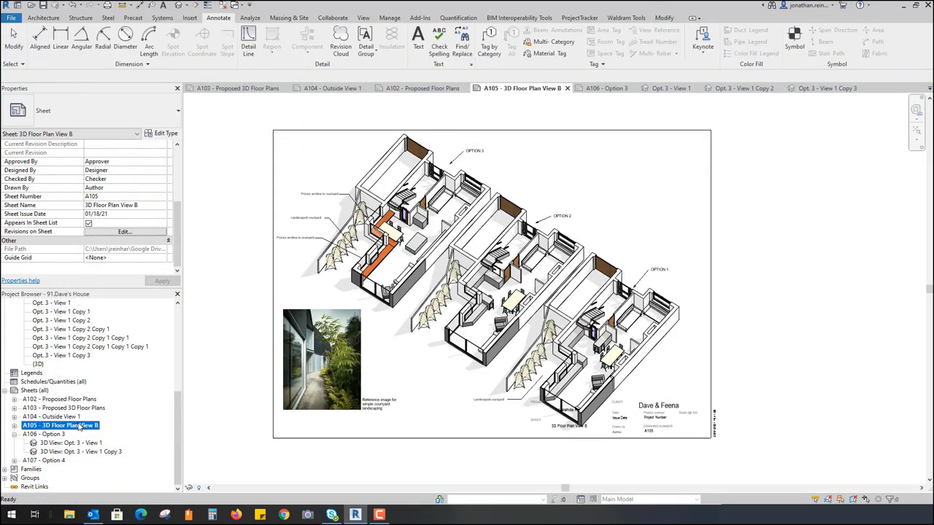
double_click(74, 418)
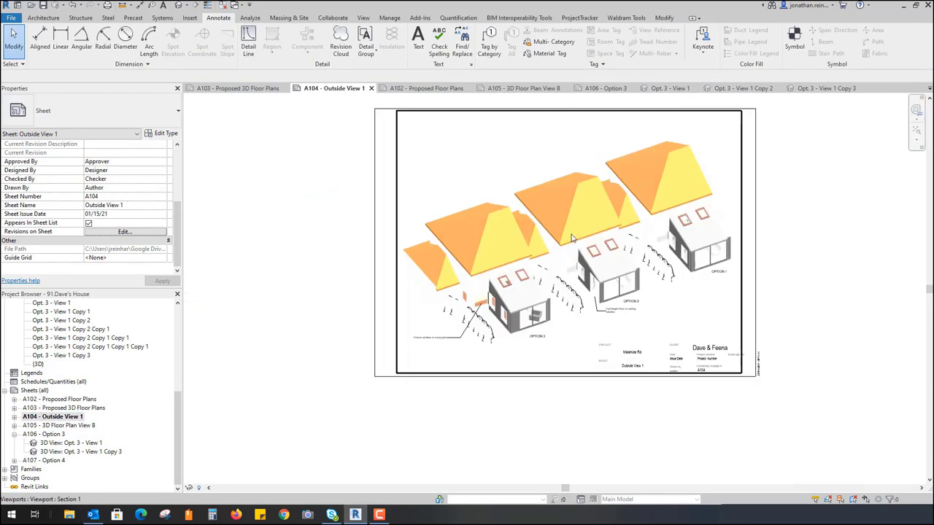
left_click(573, 239)
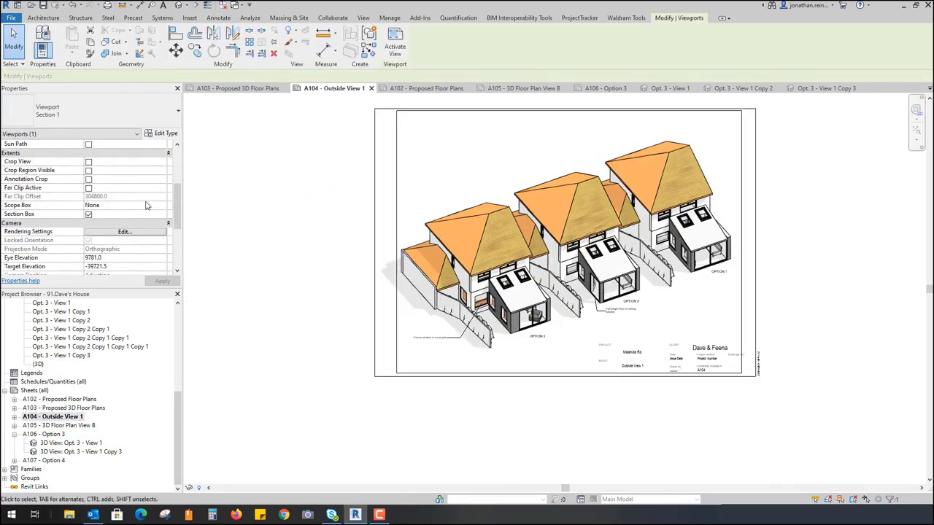
left_click(137, 188)
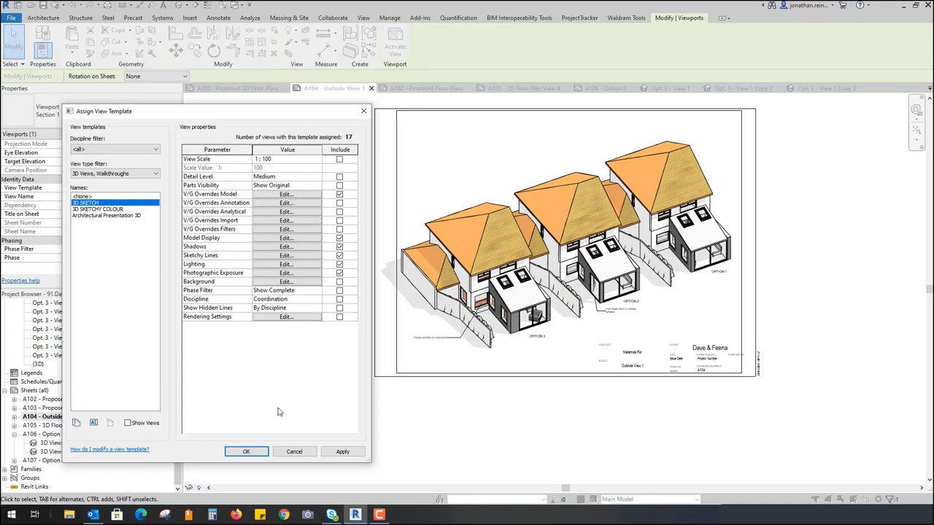
left_click(252, 455)
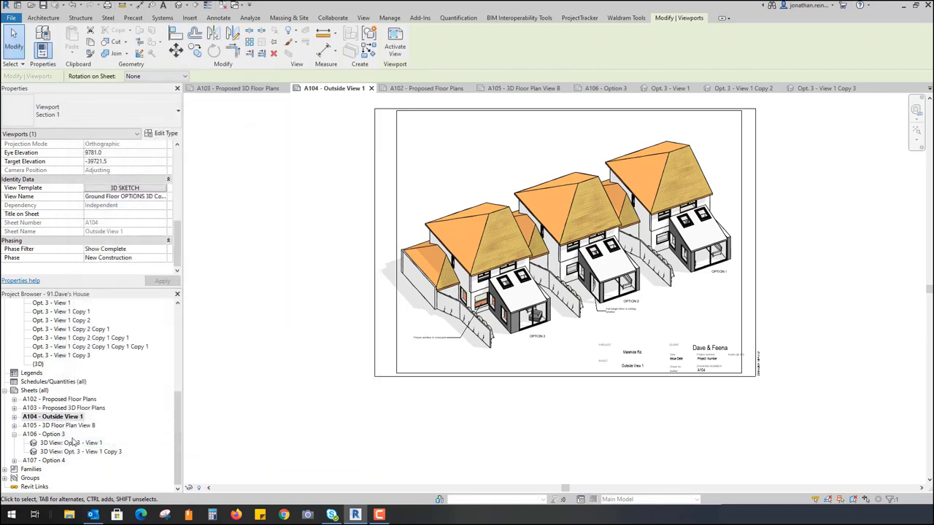
- Compare the Option 3 and Option 4 sheets again, and return through sheet A105 to A102 - Proposed Floor Plans
double_click(61, 435)
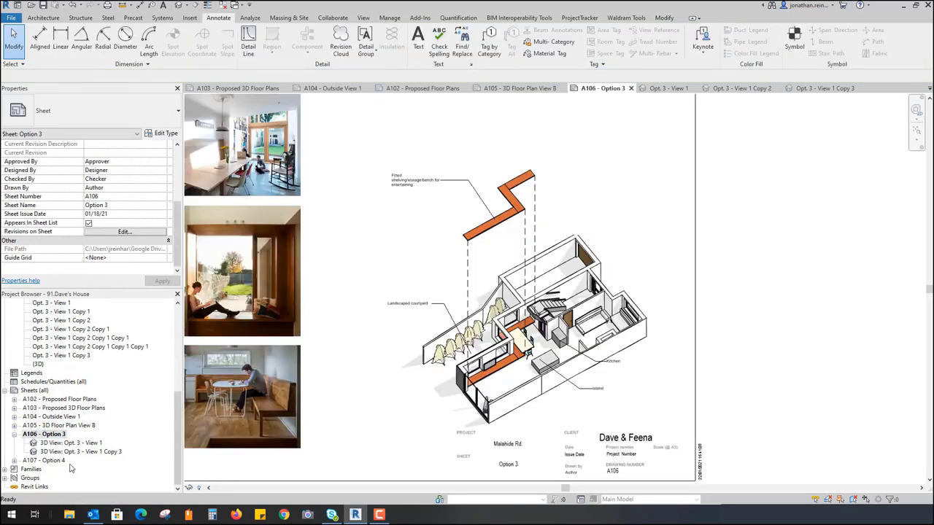
double_click(63, 460)
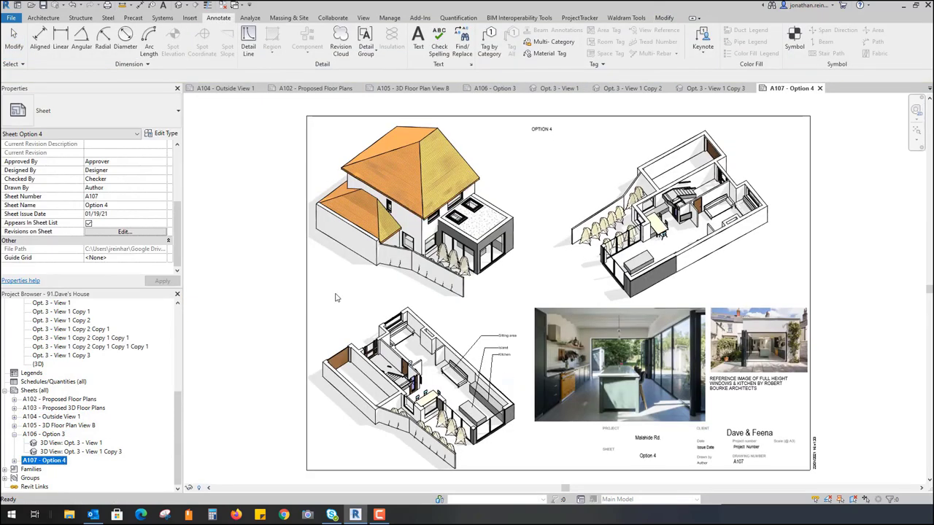
double_click(57, 435)
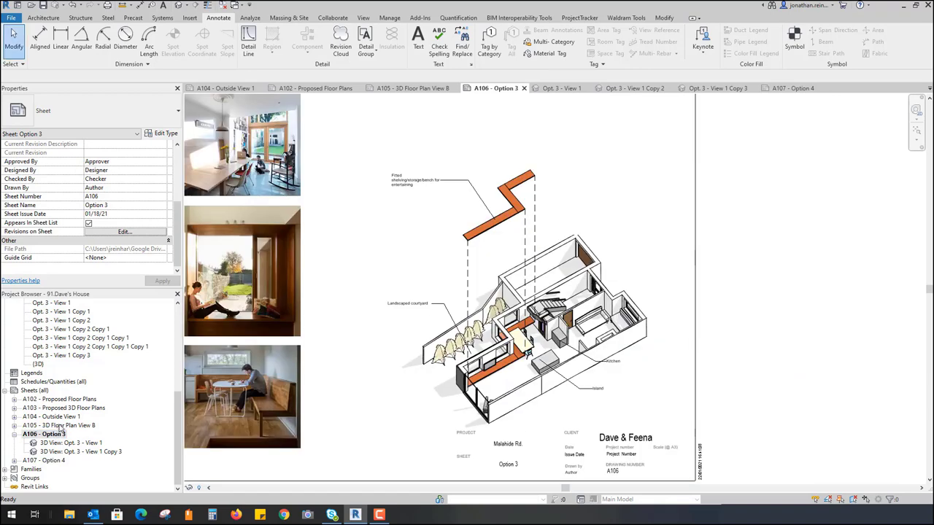
double_click(62, 425)
double_click(71, 400)
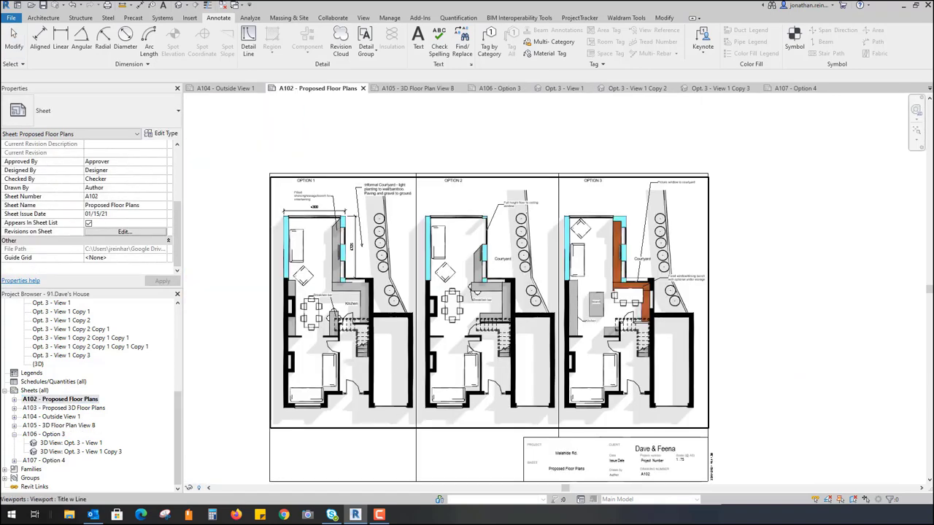